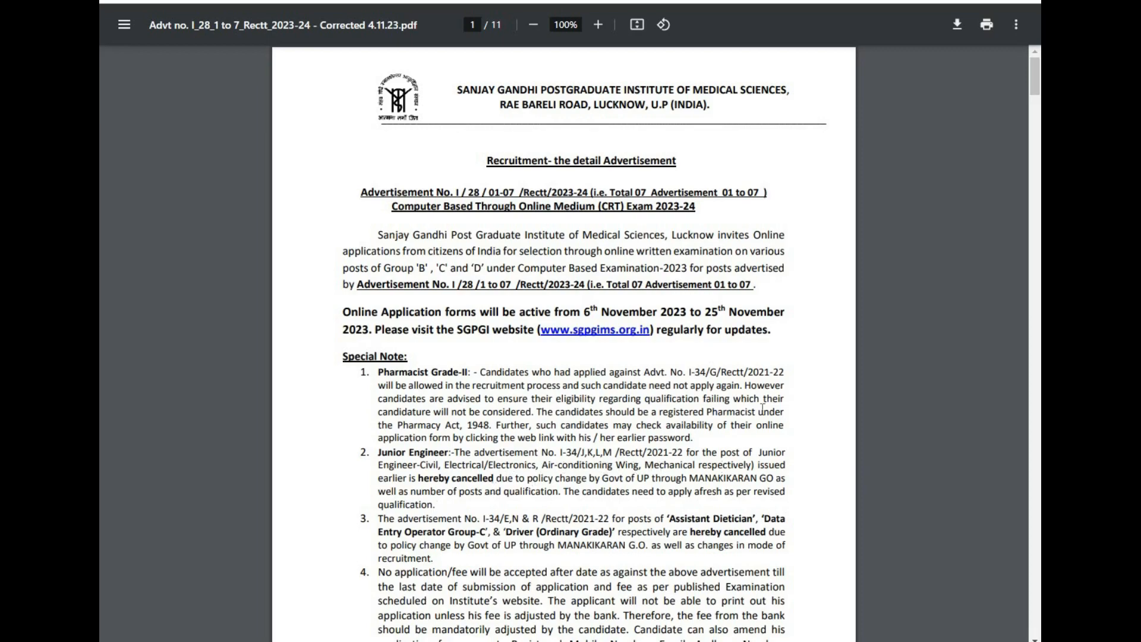
Step: Read the advertisement's introduction, special notes and the Table-1 category-wise vacancy list
{"action": "scroll", "coordinate": [759, 411], "scroll_direction": "down", "scroll_amount": 8}
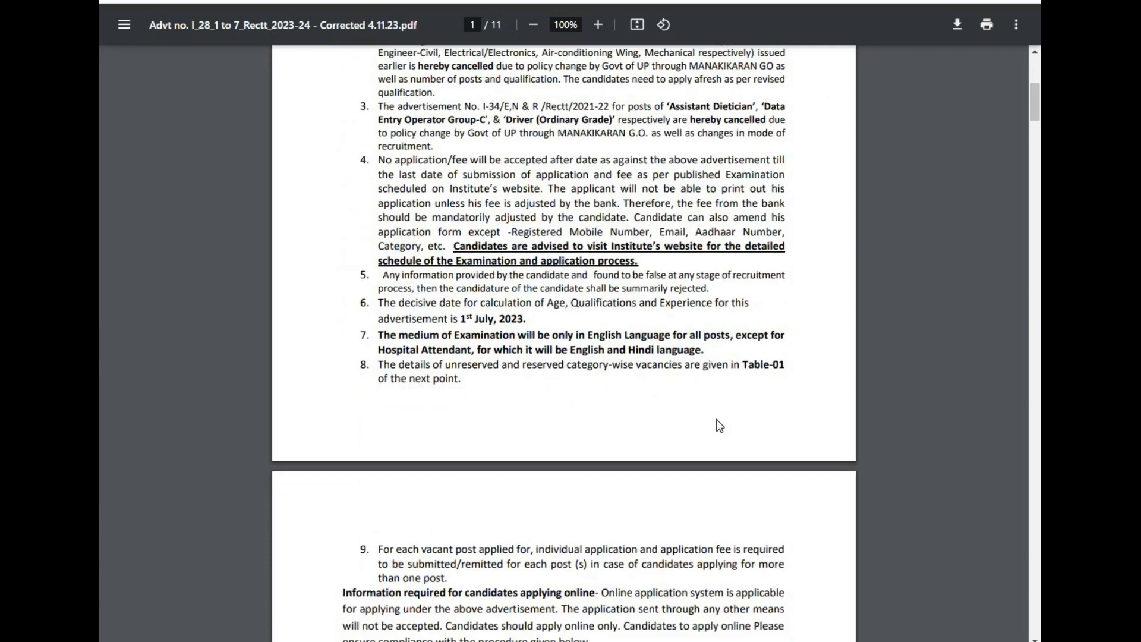
{"action": "scroll", "coordinate": [686, 420], "scroll_direction": "down", "scroll_amount": 7}
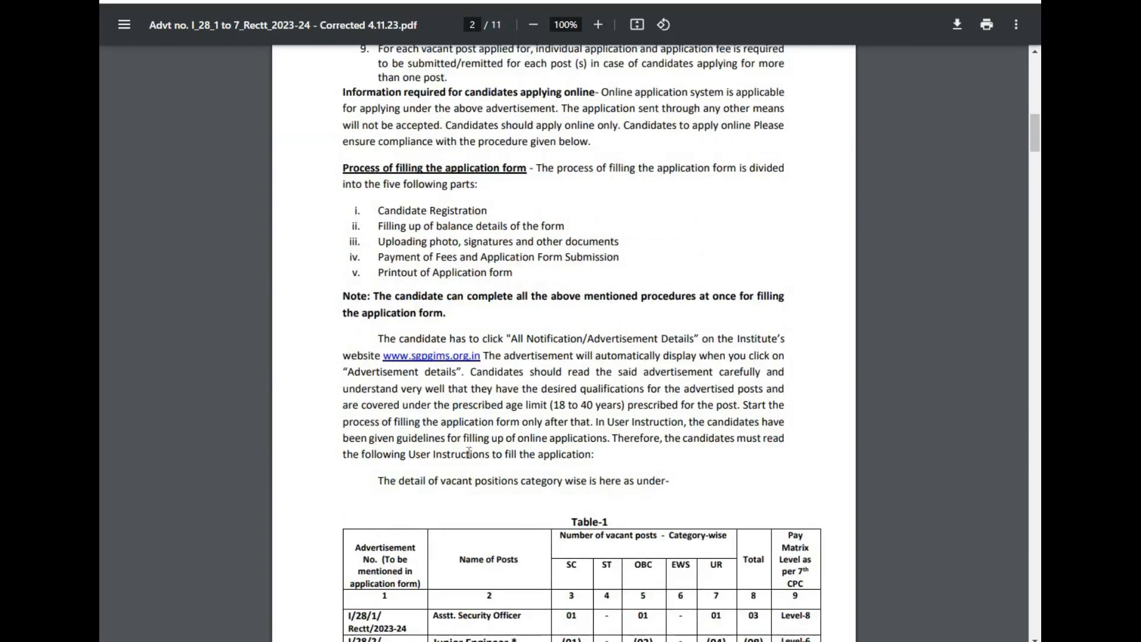
{"action": "scroll", "coordinate": [460, 465], "scroll_direction": "down", "scroll_amount": 3}
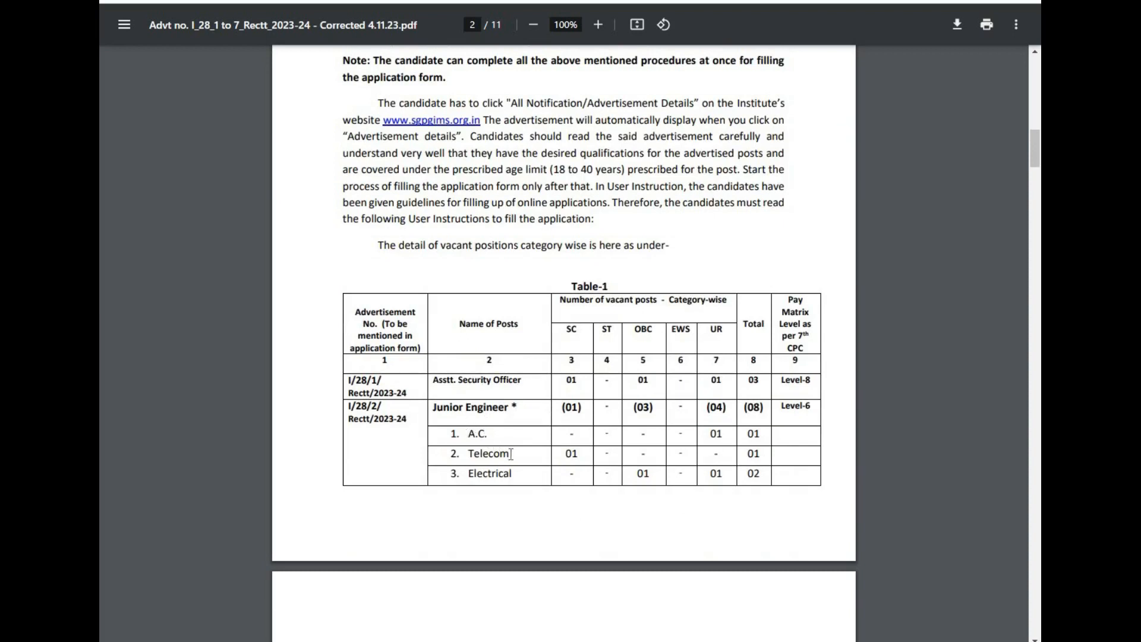
{"action": "scroll", "coordinate": [525, 479], "scroll_direction": "down", "scroll_amount": 1}
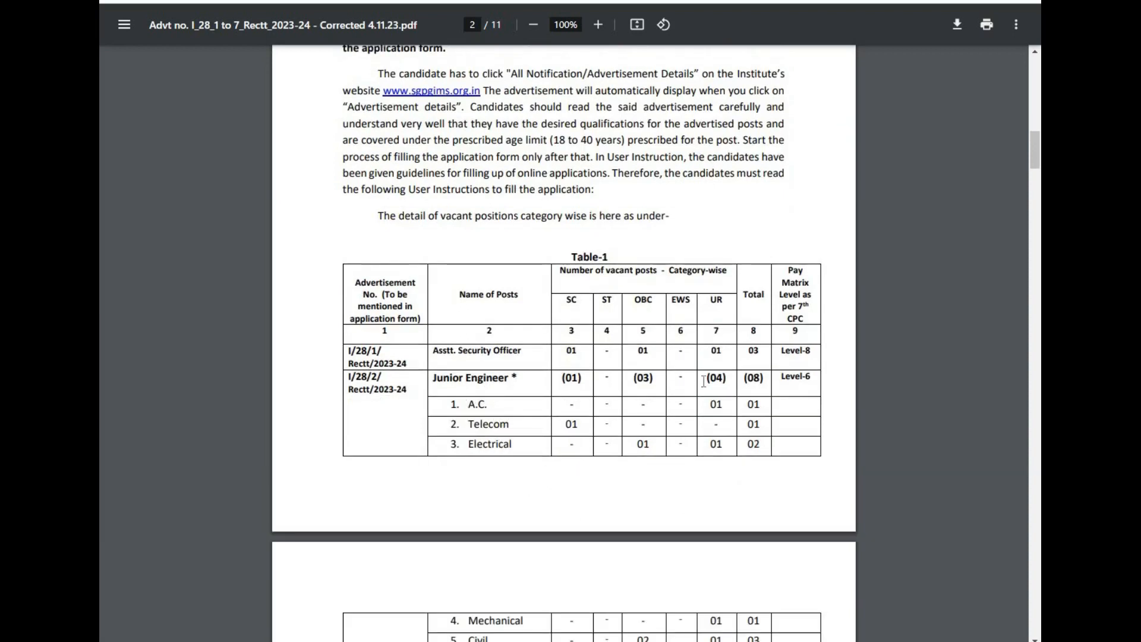
{"action": "scroll", "coordinate": [757, 383], "scroll_direction": "down", "scroll_amount": 7}
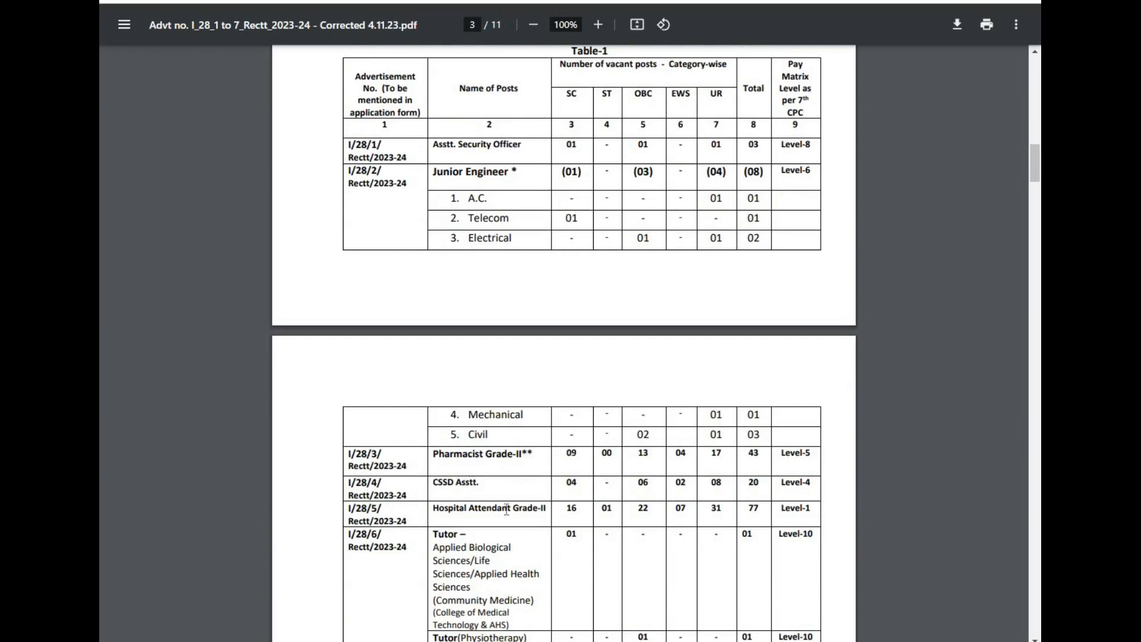
{"action": "scroll", "coordinate": [480, 519], "scroll_direction": "down", "scroll_amount": 2}
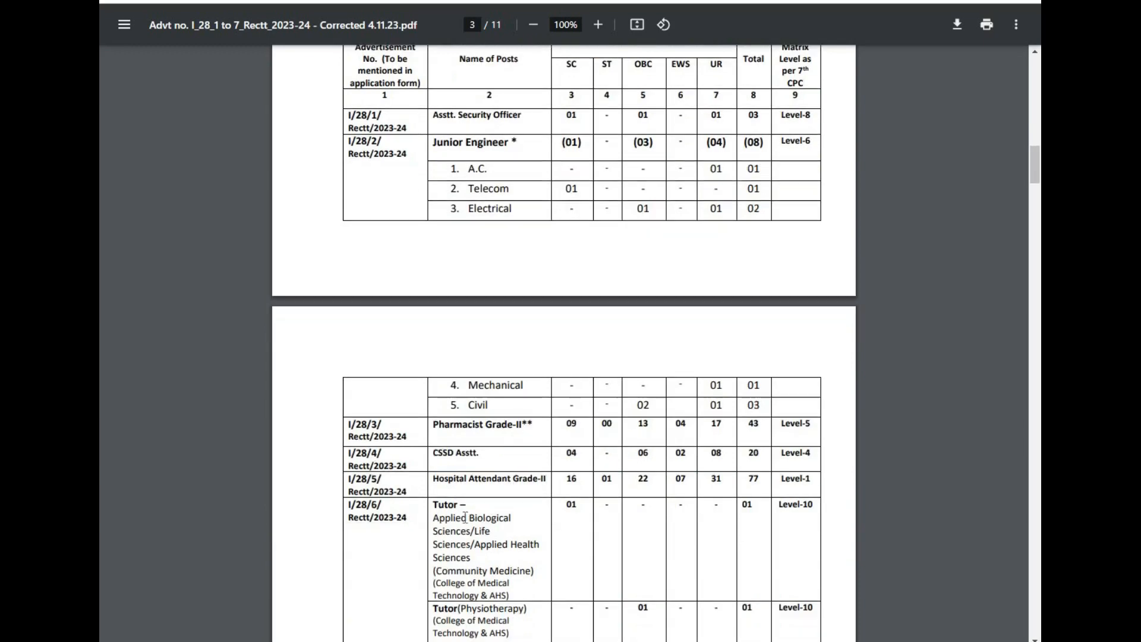
{"action": "scroll", "coordinate": [463, 535], "scroll_direction": "down", "scroll_amount": 1}
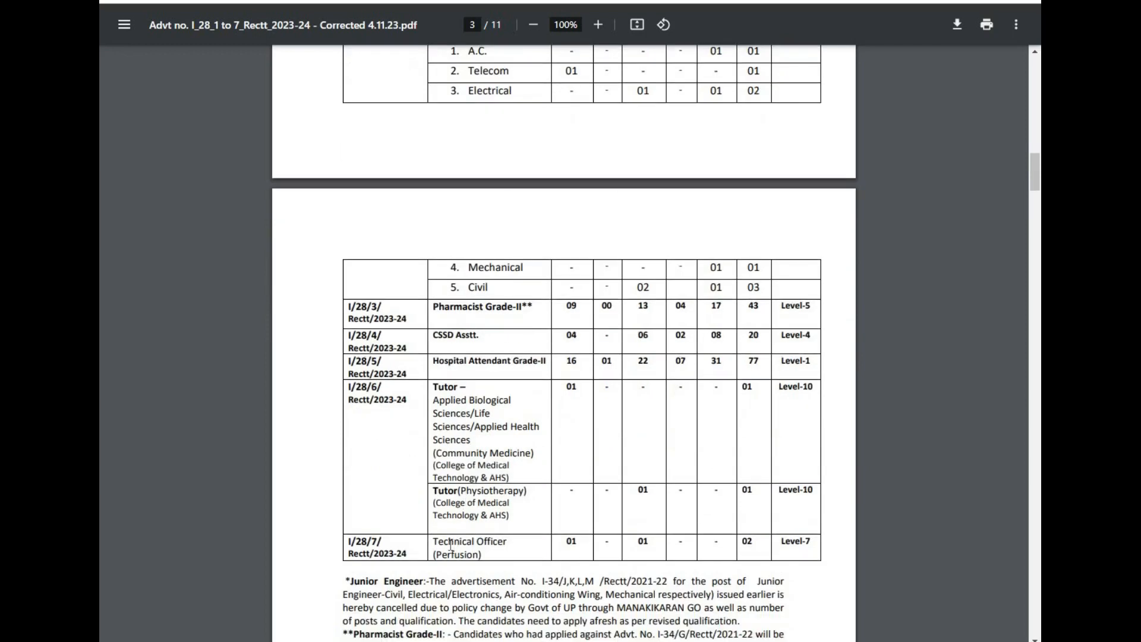
{"action": "scroll", "coordinate": [504, 542], "scroll_direction": "down", "scroll_amount": 1}
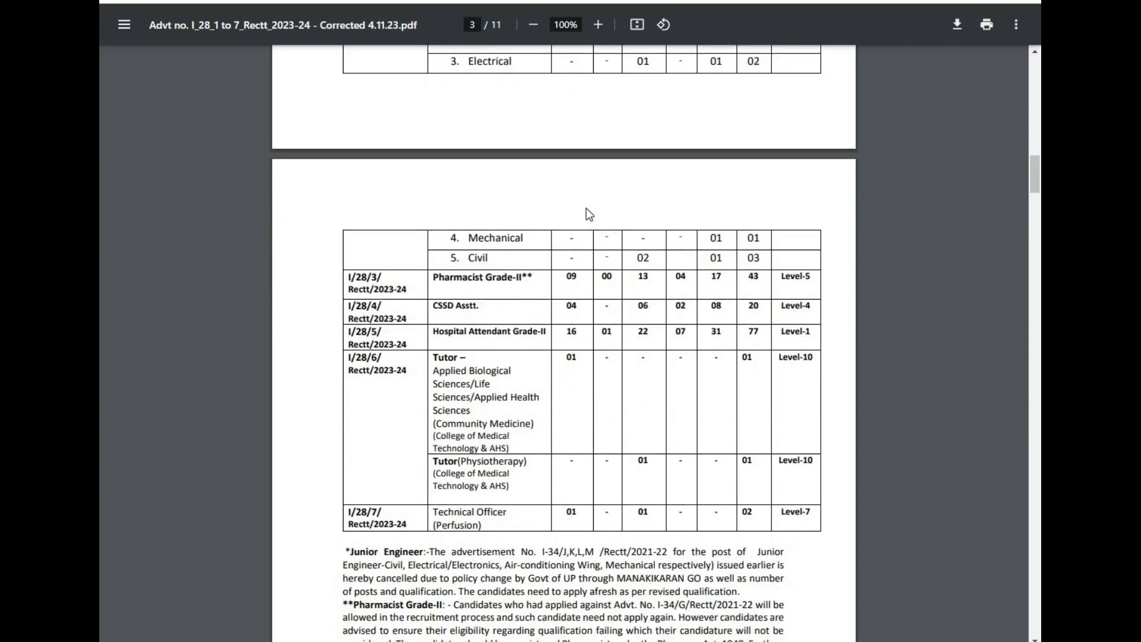
{"action": "scroll", "coordinate": [523, 140], "scroll_direction": "up", "scroll_amount": 7}
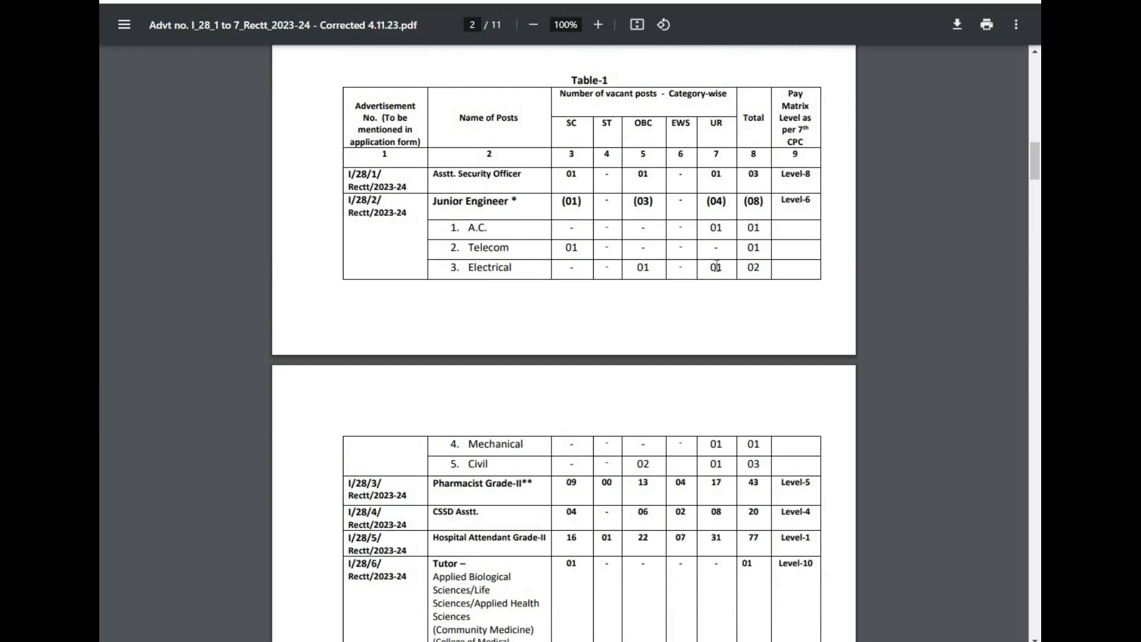
{"action": "scroll", "coordinate": [702, 249], "scroll_direction": "down", "scroll_amount": 8}
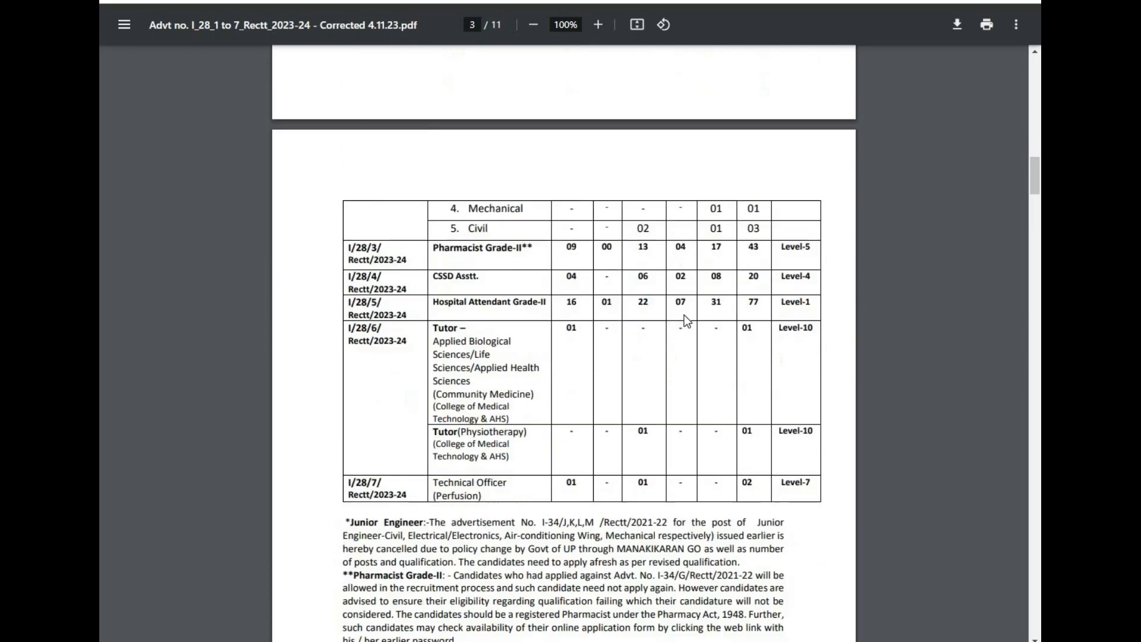
{"action": "scroll", "coordinate": [687, 321], "scroll_direction": "down", "scroll_amount": 20}
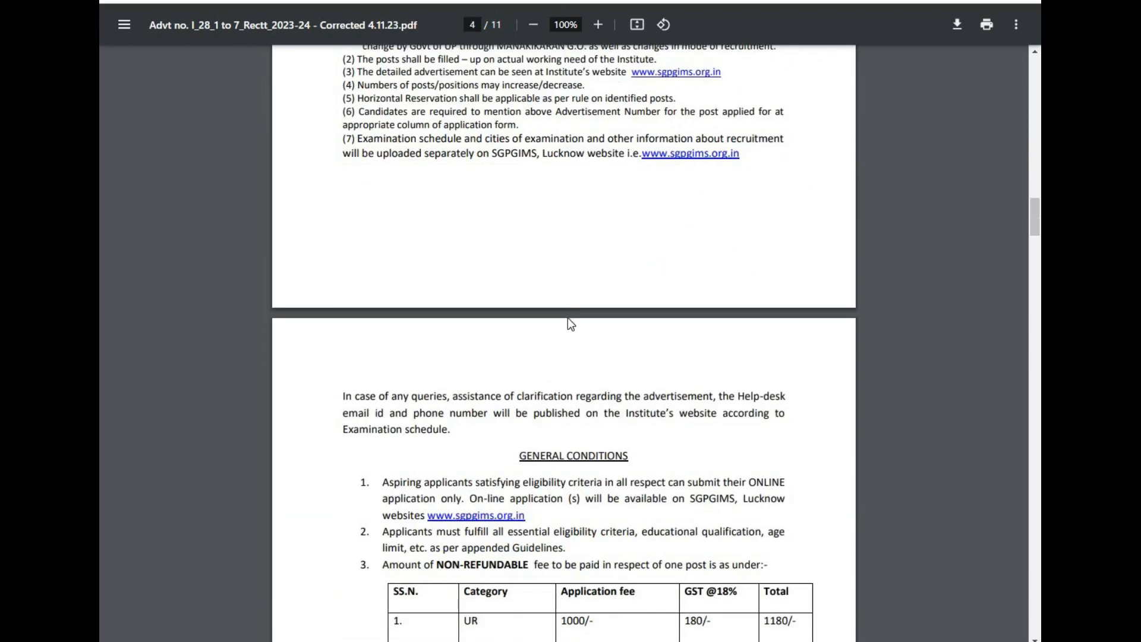
Step: Read the general conditions, application fee table, age limit rules and Table-2 eligibility criteria
{"action": "scroll", "coordinate": [571, 324], "scroll_direction": "down", "scroll_amount": 7}
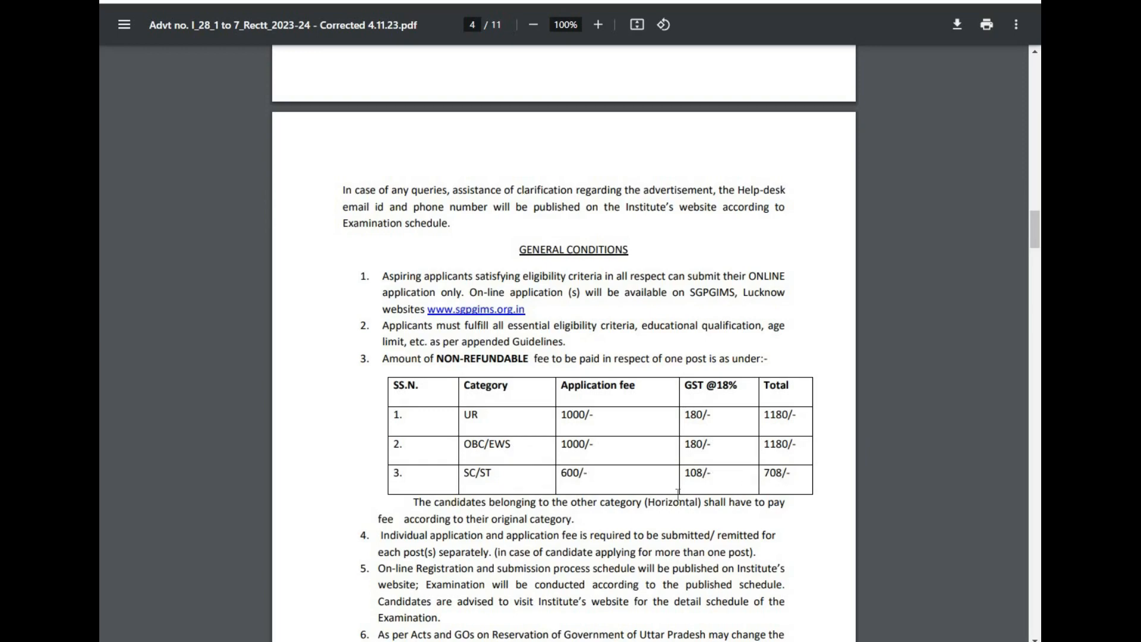
{"action": "scroll", "coordinate": [624, 497], "scroll_direction": "down", "scroll_amount": 7}
{"action": "scroll", "coordinate": [623, 499], "scroll_direction": "down", "scroll_amount": 11}
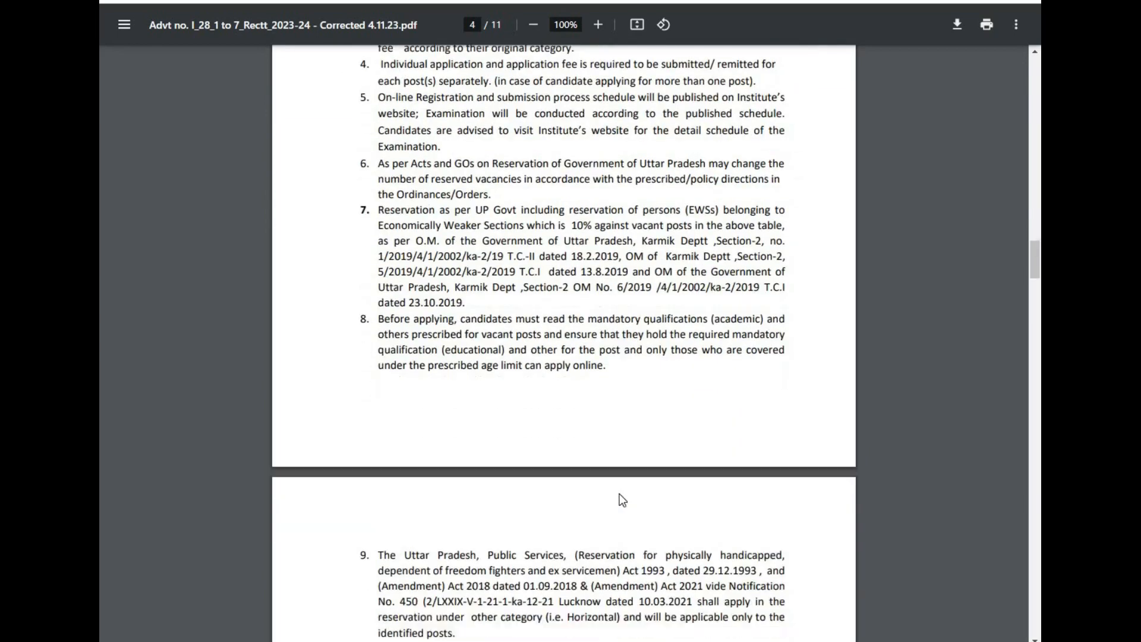
{"action": "scroll", "coordinate": [623, 500], "scroll_direction": "down", "scroll_amount": 9}
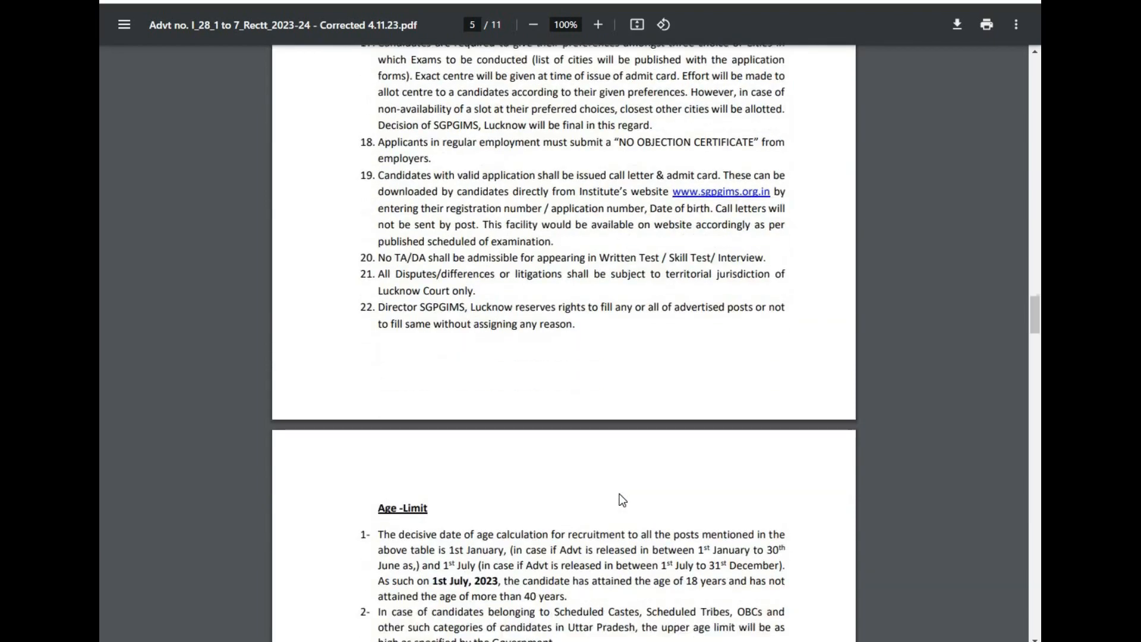
{"action": "scroll", "coordinate": [559, 383], "scroll_direction": "down", "scroll_amount": 3}
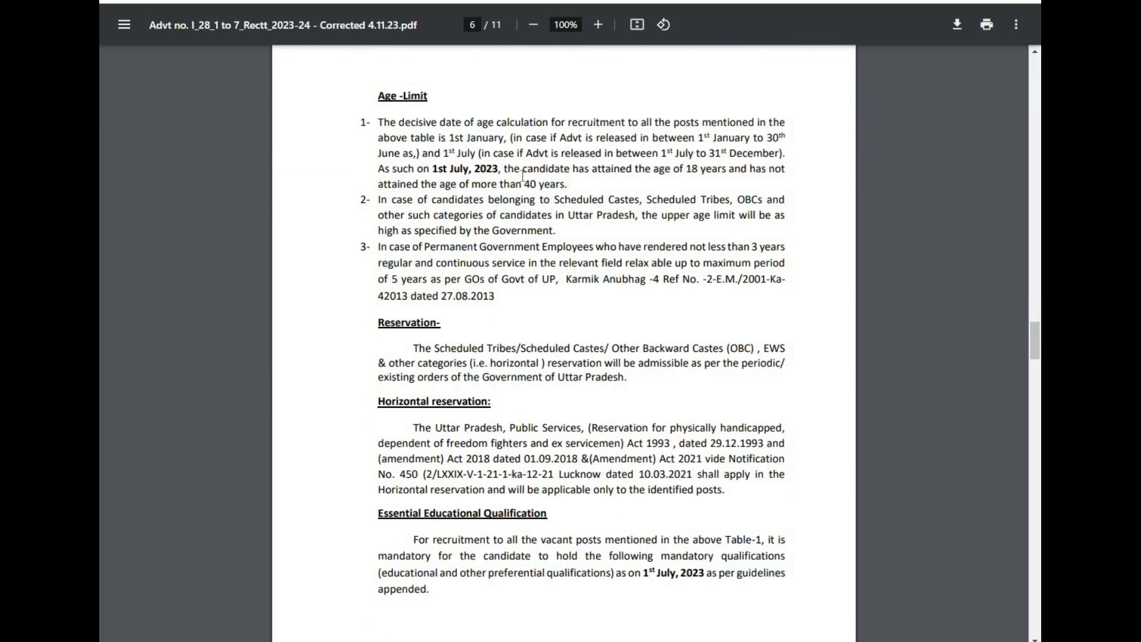
{"action": "scroll", "coordinate": [499, 290], "scroll_direction": "down", "scroll_amount": 1}
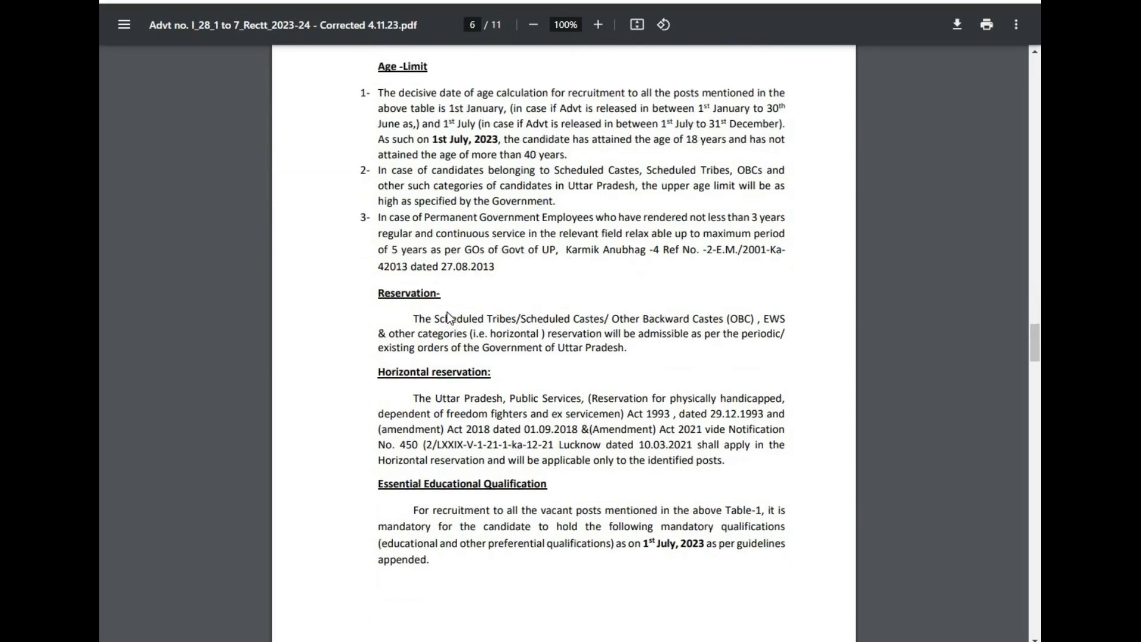
{"action": "scroll", "coordinate": [434, 331], "scroll_direction": "down", "scroll_amount": 1}
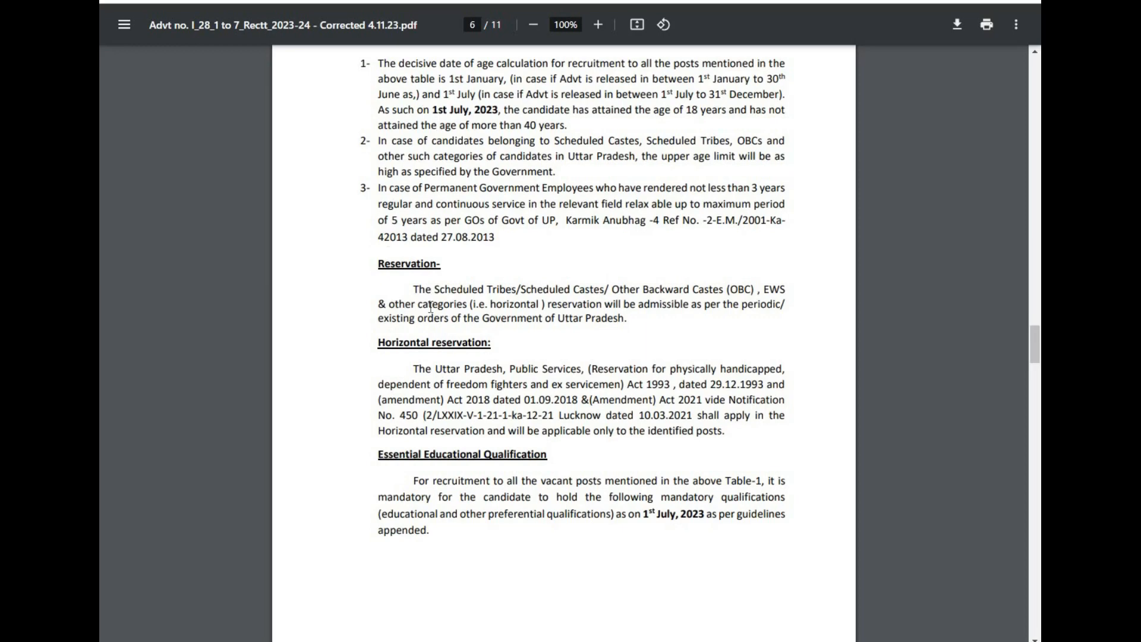
{"action": "scroll", "coordinate": [439, 308], "scroll_direction": "down", "scroll_amount": 10}
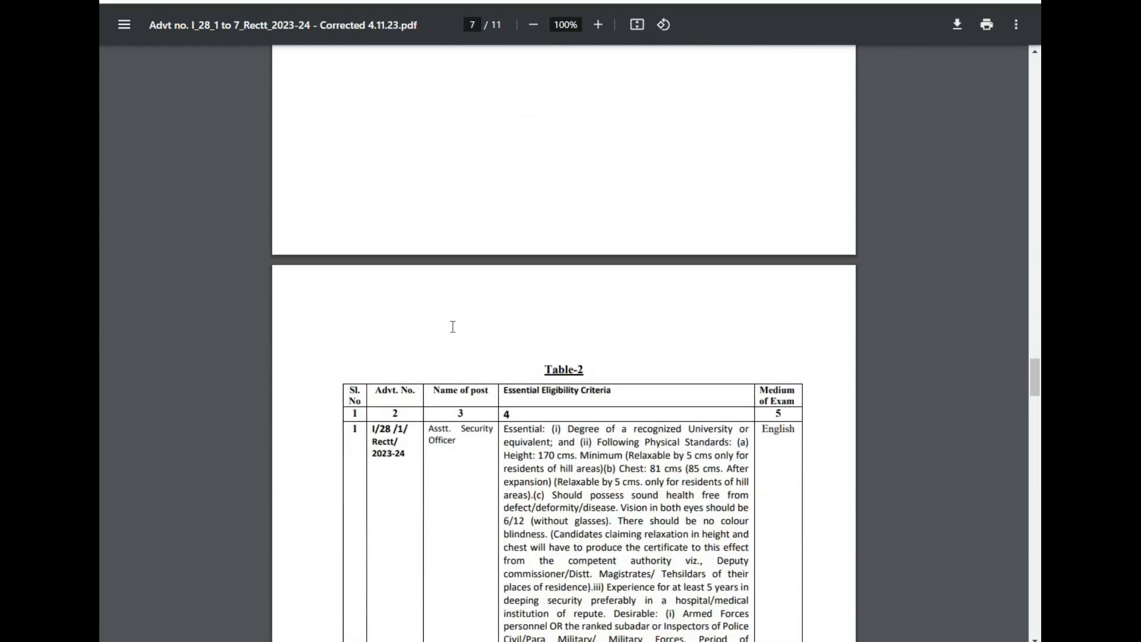
{"action": "scroll", "coordinate": [453, 326], "scroll_direction": "down", "scroll_amount": 7}
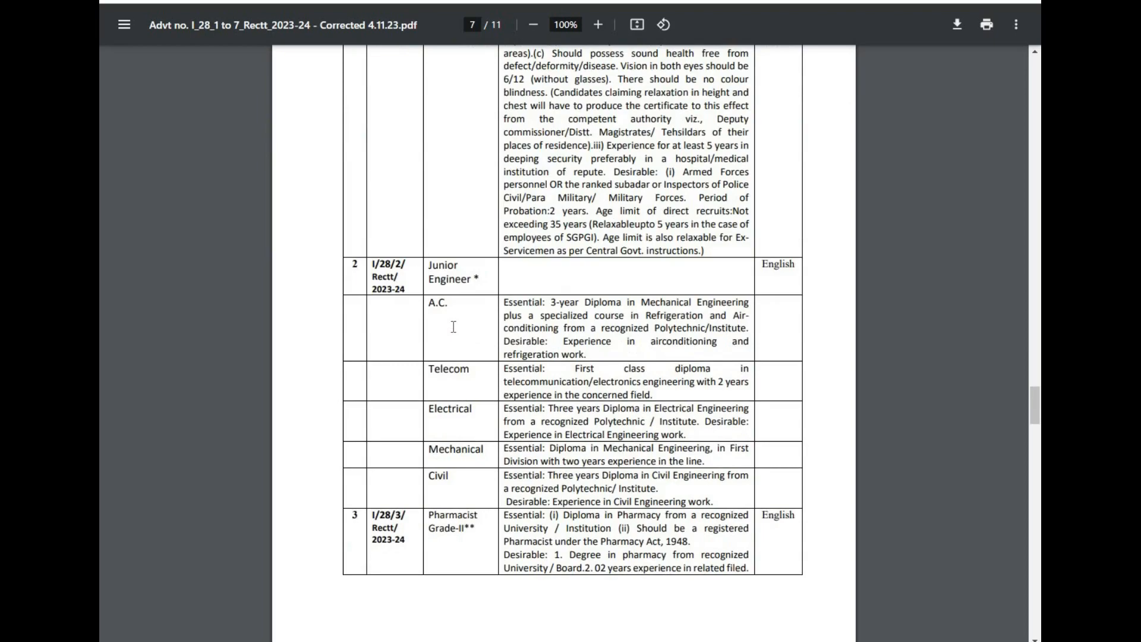
{"action": "scroll", "coordinate": [453, 326], "scroll_direction": "down", "scroll_amount": 10}
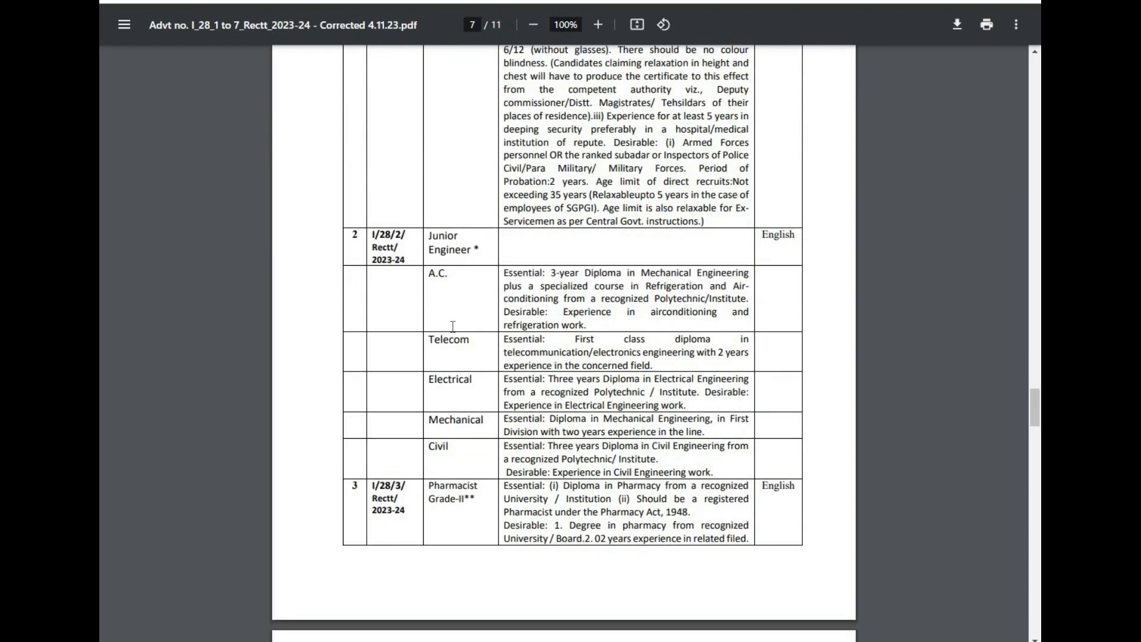
{"action": "scroll", "coordinate": [453, 327], "scroll_direction": "down", "scroll_amount": 16}
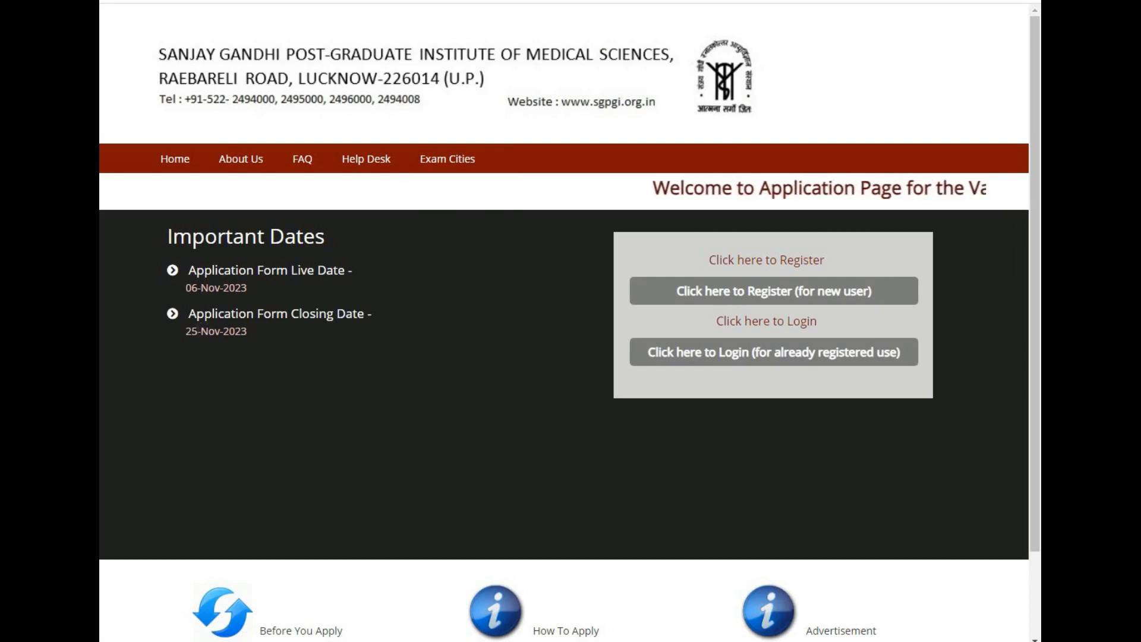
Step: Open the new-user registration form on the recruitment site and close the instruction pop-ups
{"action": "left_click", "coordinate": [739, 299]}
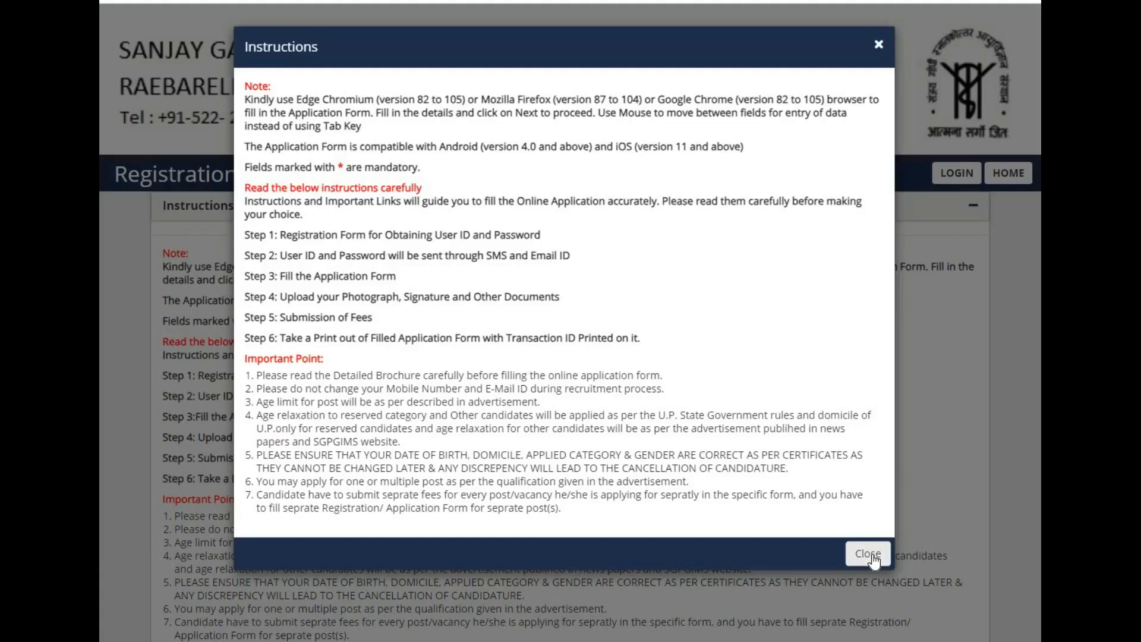
{"action": "left_click", "coordinate": [873, 557]}
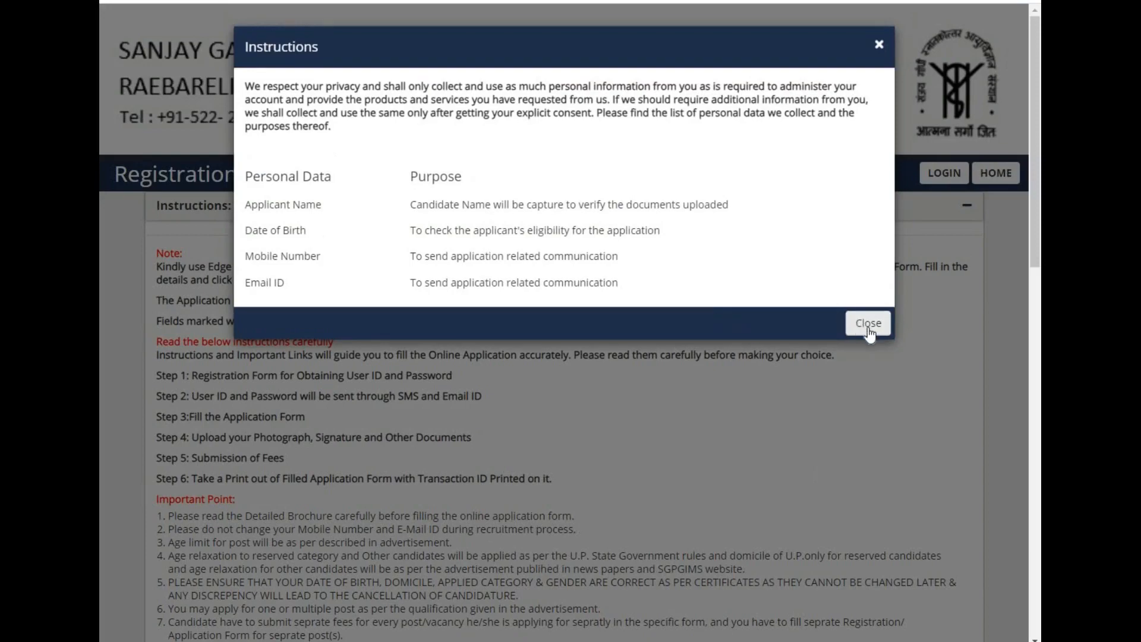
{"action": "left_click", "coordinate": [863, 329]}
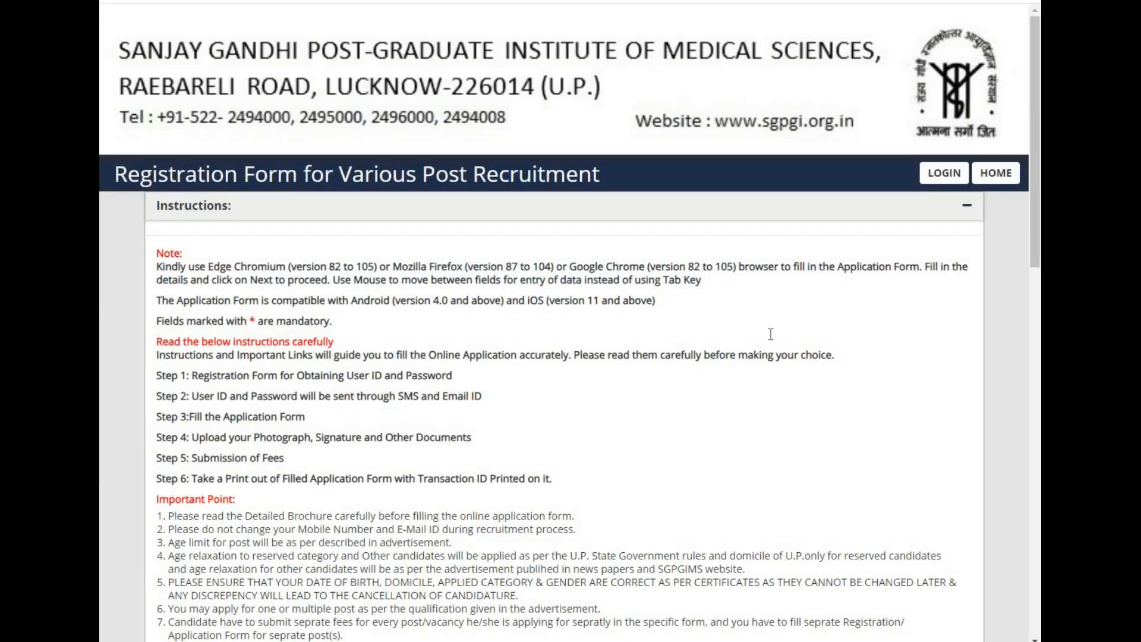
Step: Choose Junior Engineer as the post applied for and Mechanical - UR as the sub post
{"action": "scroll", "coordinate": [771, 334], "scroll_direction": "down", "scroll_amount": 10}
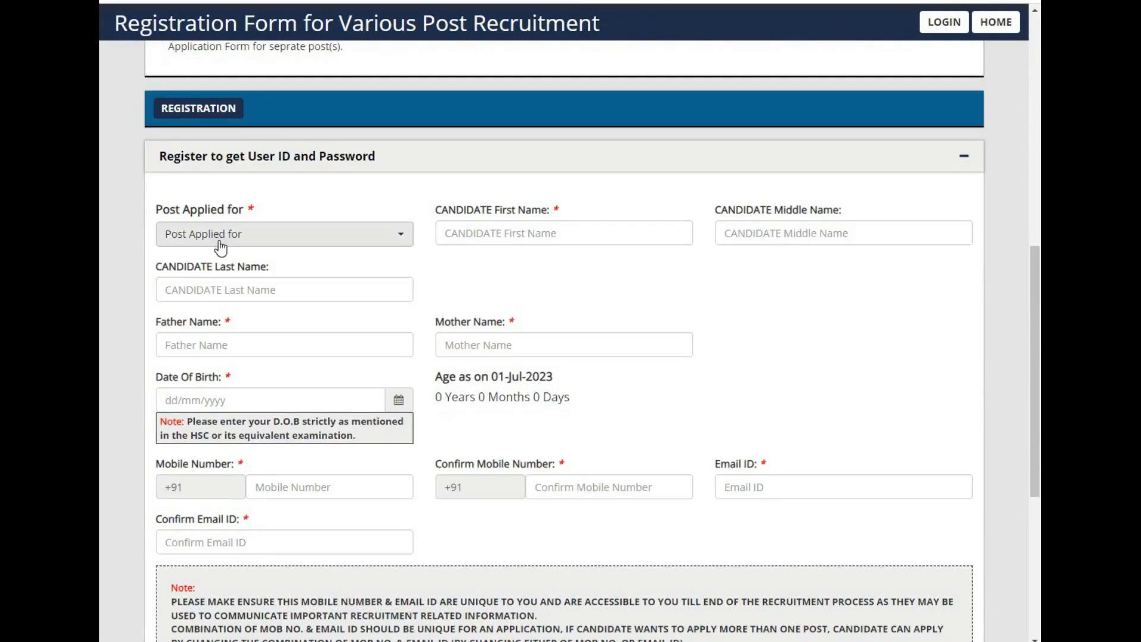
{"action": "left_click", "coordinate": [220, 247]}
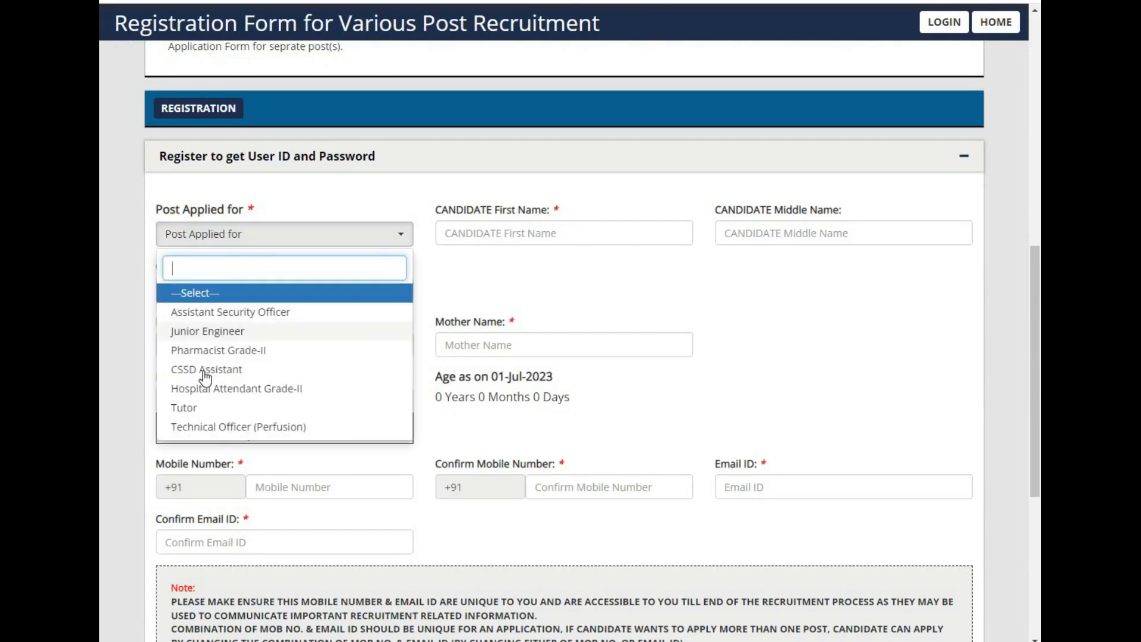
{"action": "left_click", "coordinate": [213, 336]}
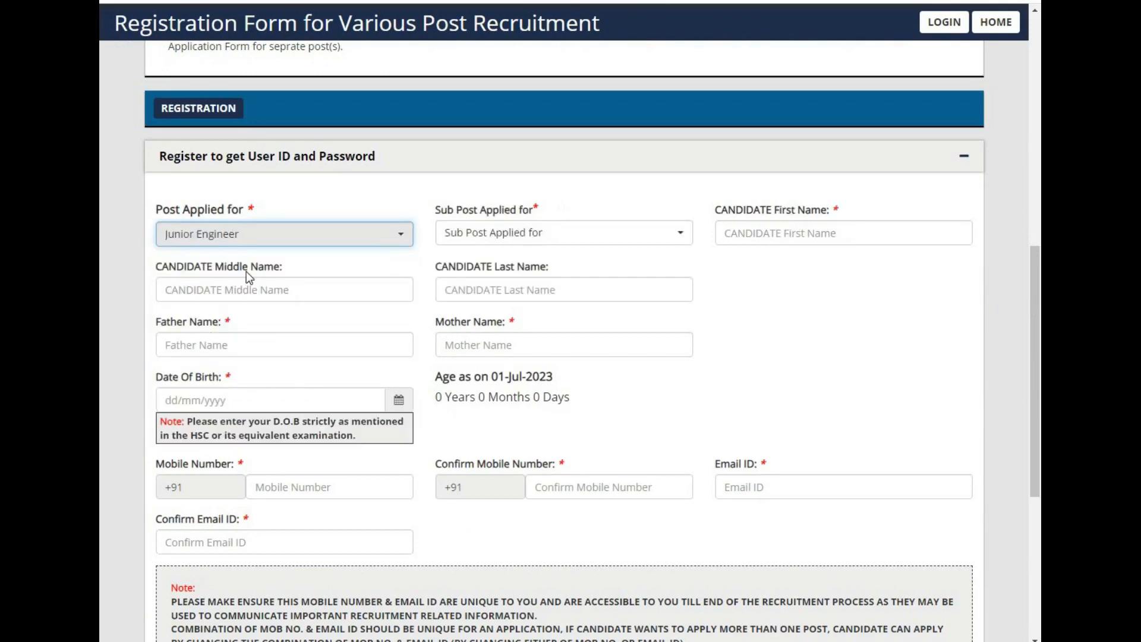
{"action": "left_click", "coordinate": [493, 238]}
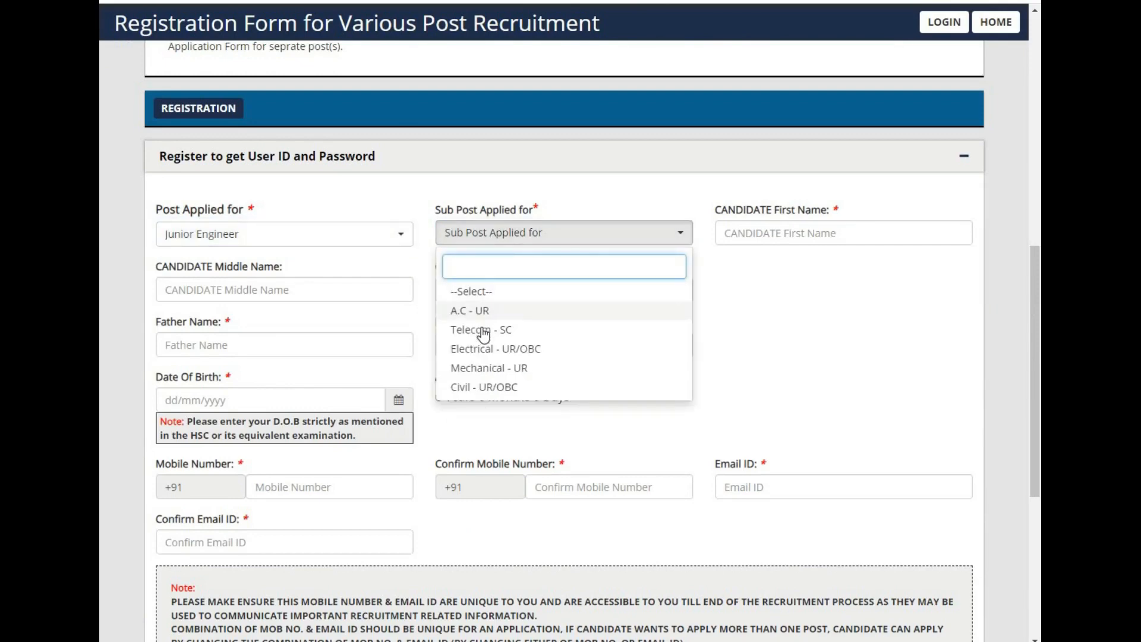
{"action": "left_click", "coordinate": [481, 369]}
Step: Enter the candidate's first name and last name, leaving the middle name blank
{"action": "left_click", "coordinate": [736, 231]}
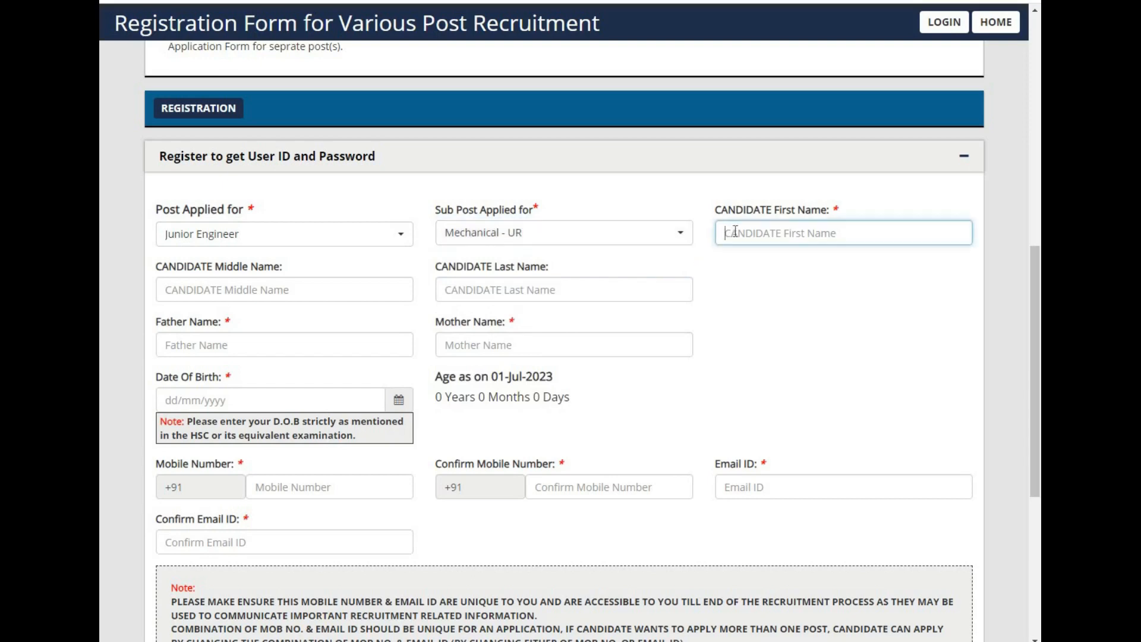
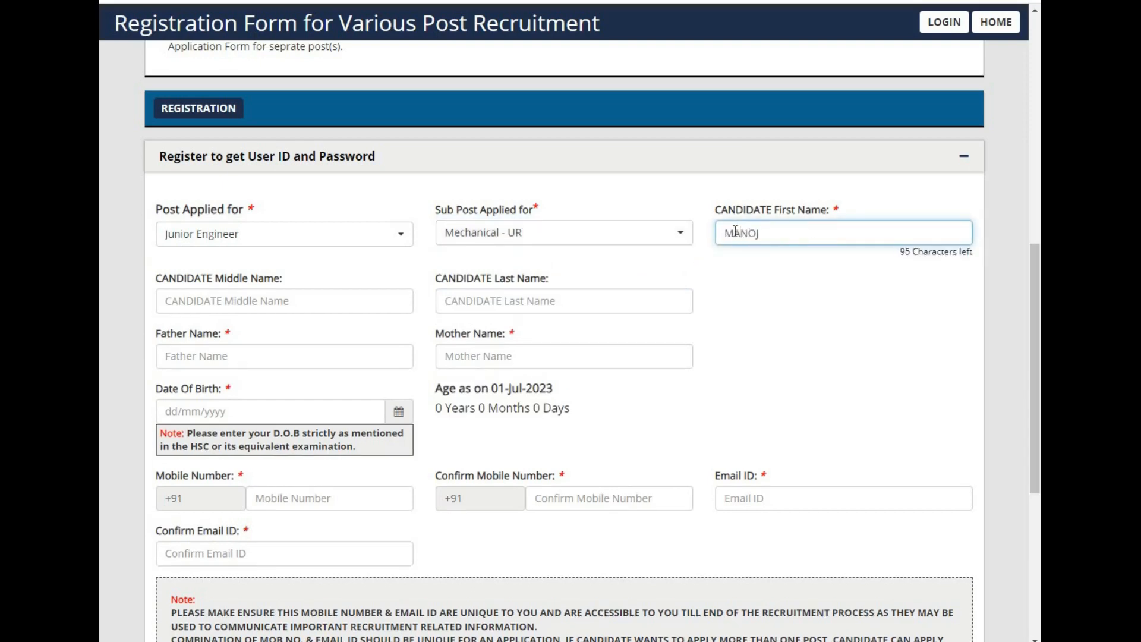
{"action": "key", "text": "Tab"}
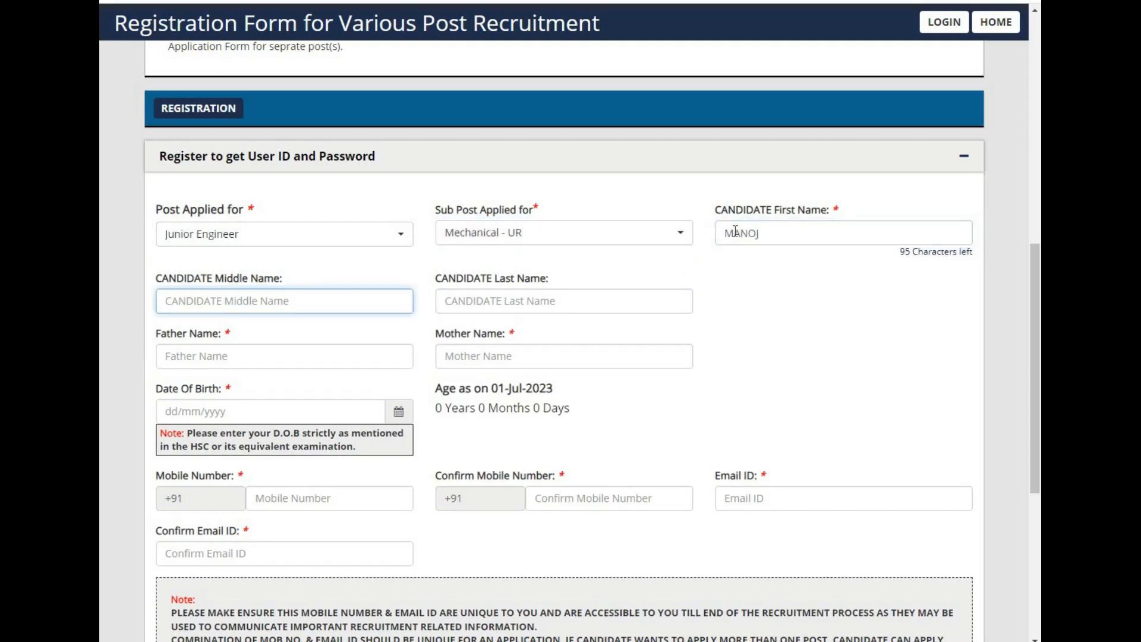
{"action": "key", "text": "Tab"}
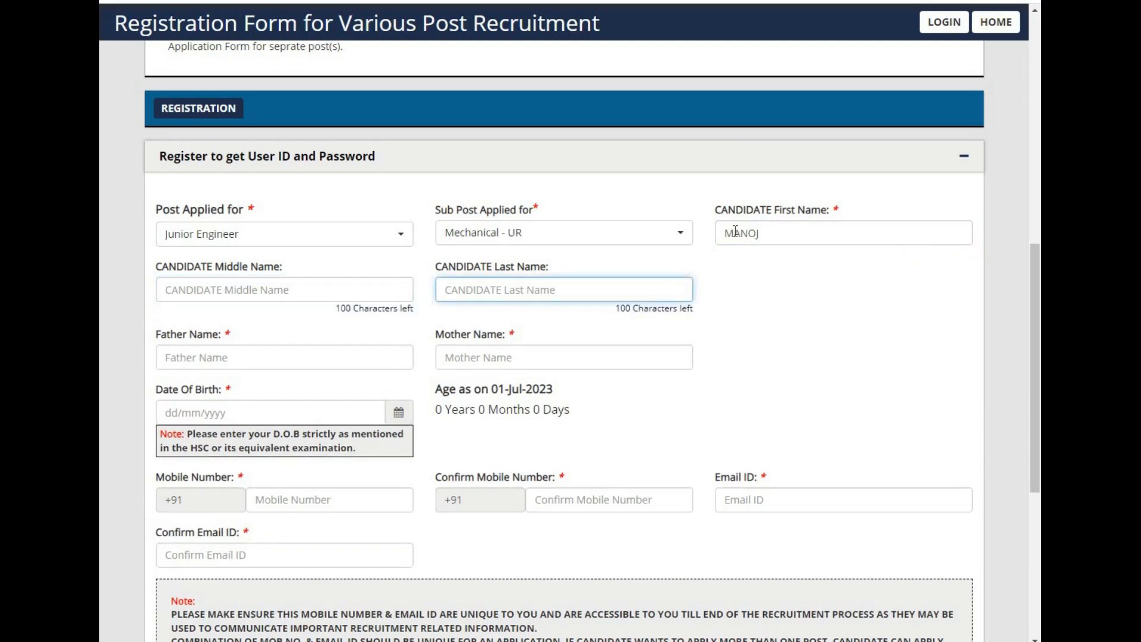
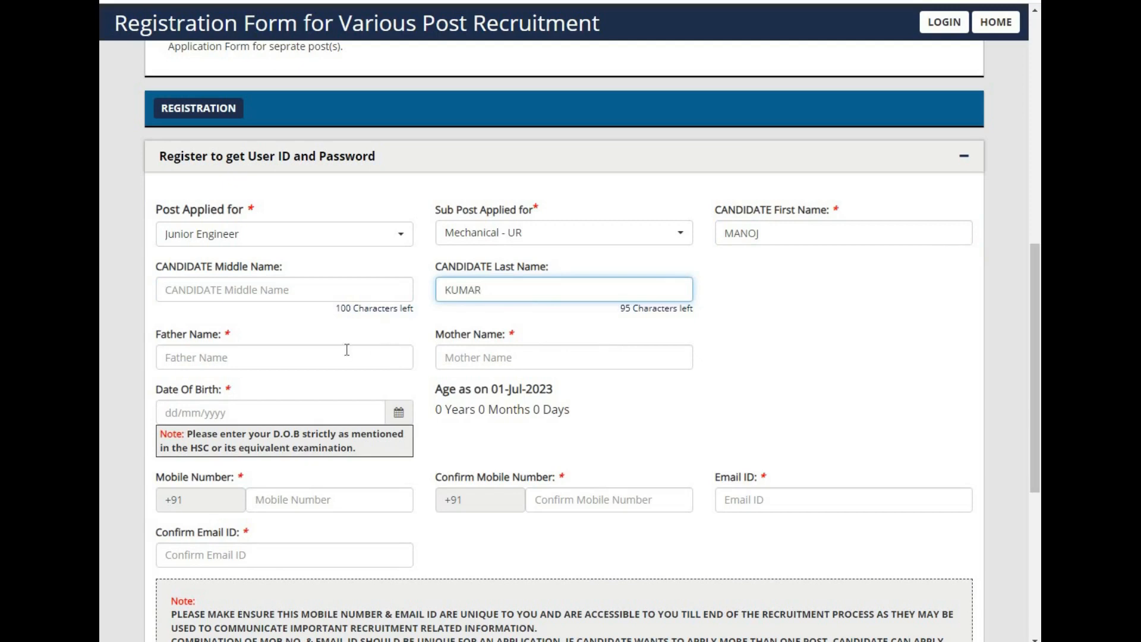
Step: Enter the father's name and the mother's name in the registration form
{"action": "key", "text": "Tab"}
{"action": "type", "text": "ANI"}
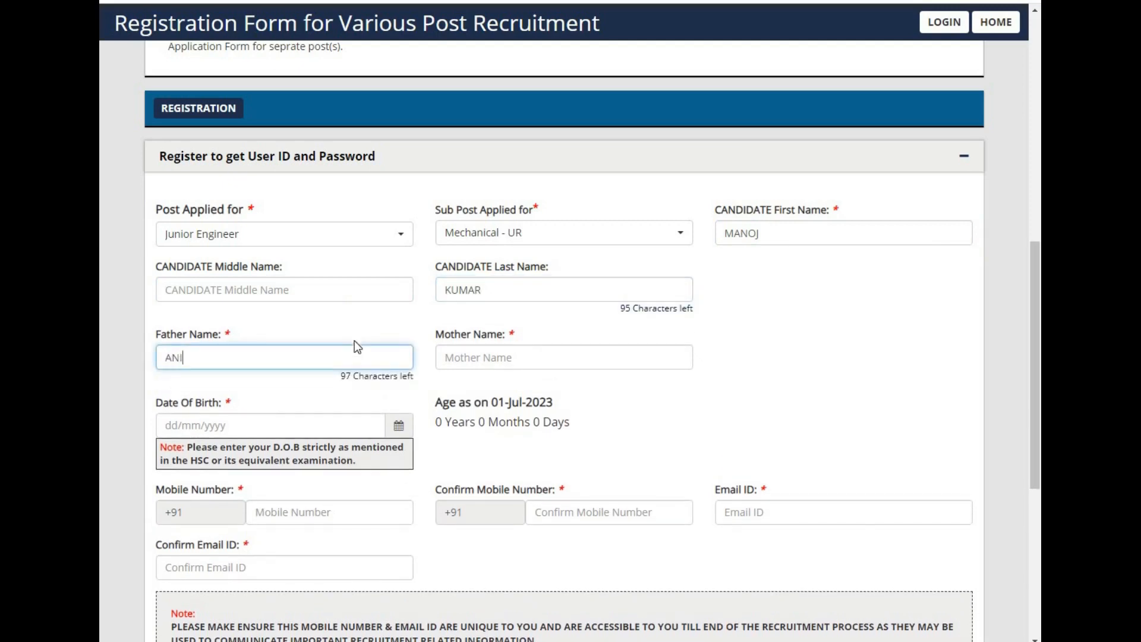
{"action": "type", "text": "L"}
{"action": "key", "text": "Tab"}
{"action": "type", "text": "R"}
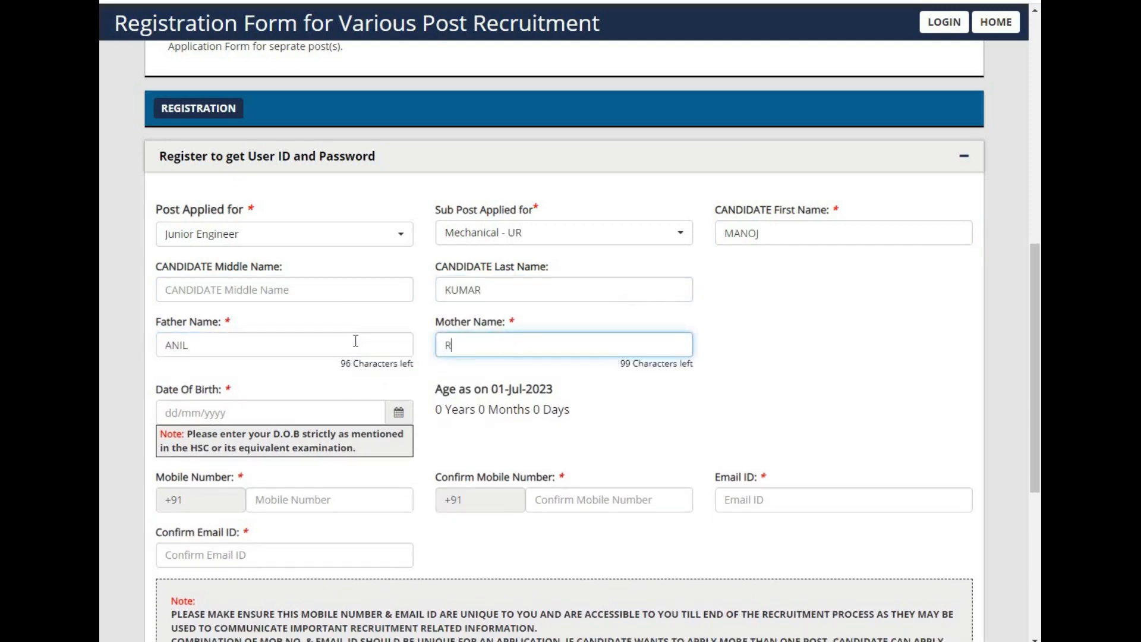
{"action": "type", "text": "EENU"}
Step: Pick the candidate's date of birth from the calendar by navigating through year and month
{"action": "left_click", "coordinate": [399, 415]}
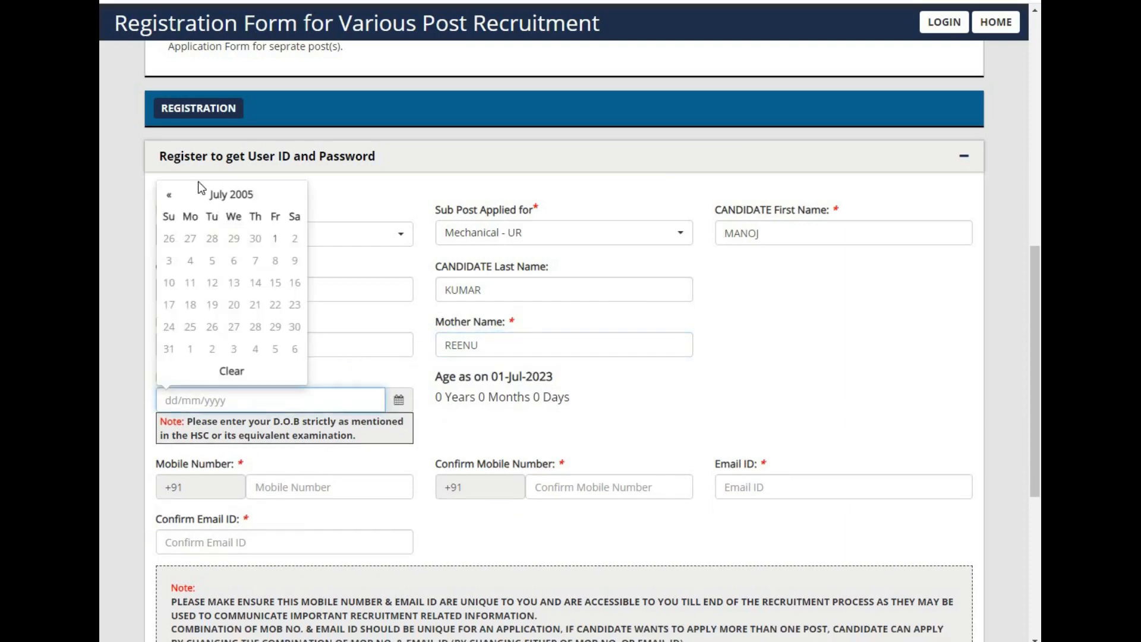
{"action": "left_click", "coordinate": [168, 195]}
{"action": "left_click", "coordinate": [169, 195]}
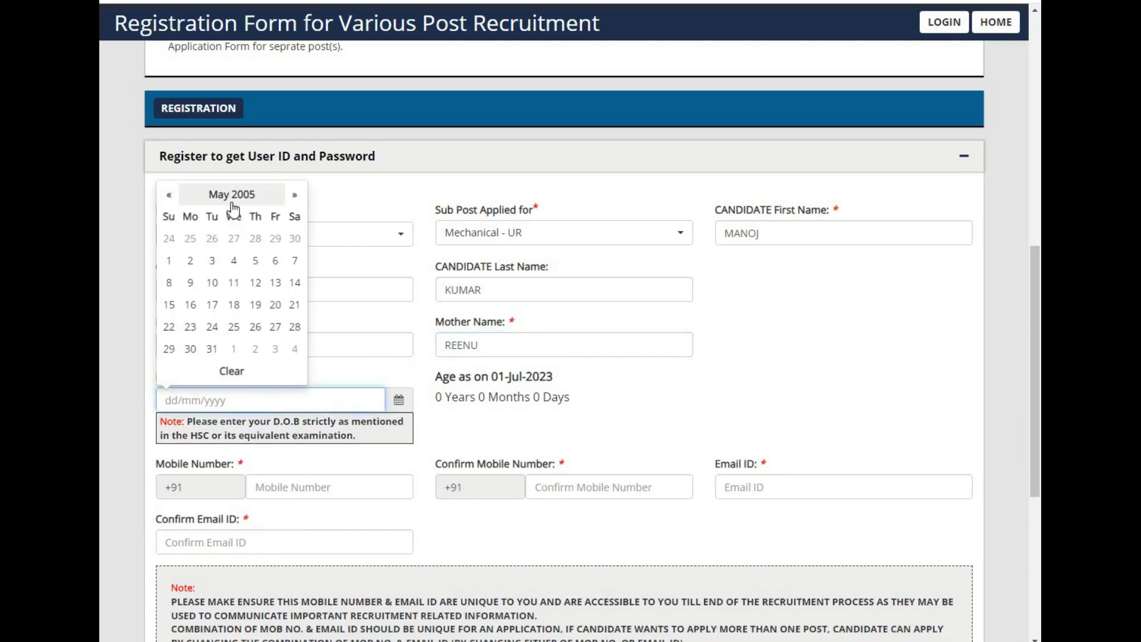
{"action": "left_click", "coordinate": [231, 201]}
{"action": "left_click", "coordinate": [227, 214]}
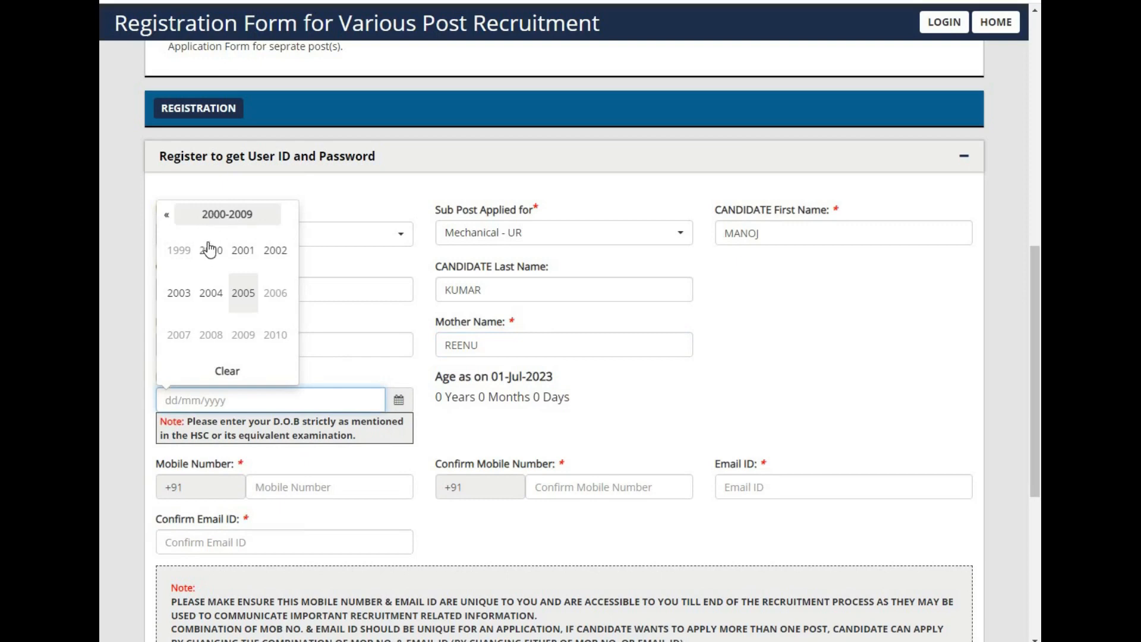
{"action": "left_click", "coordinate": [209, 249]}
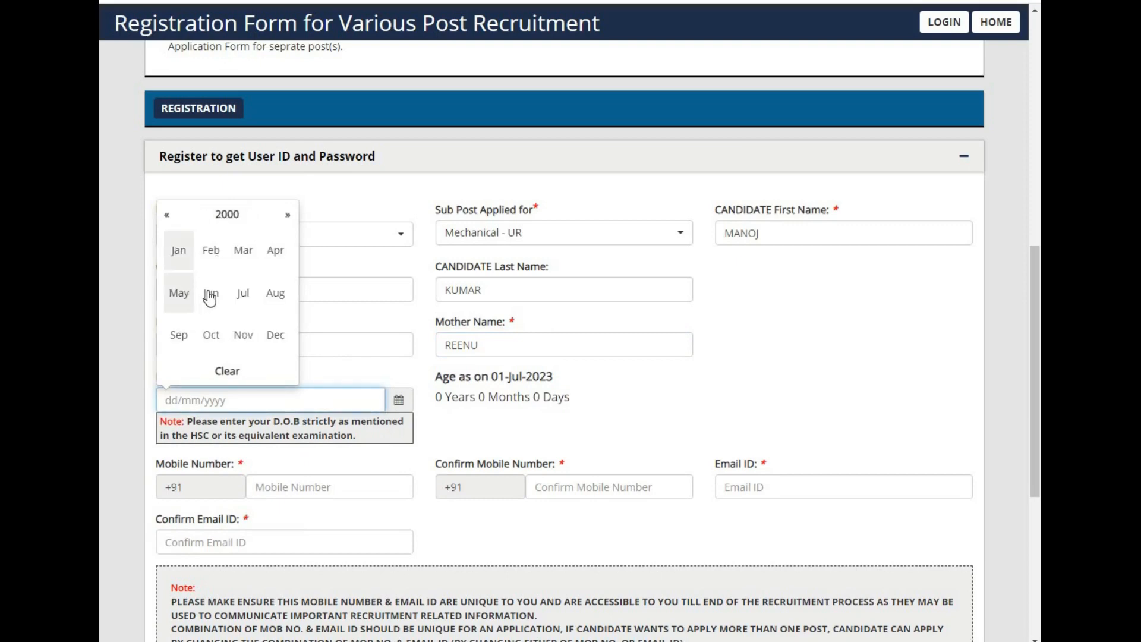
{"action": "left_click", "coordinate": [178, 294]}
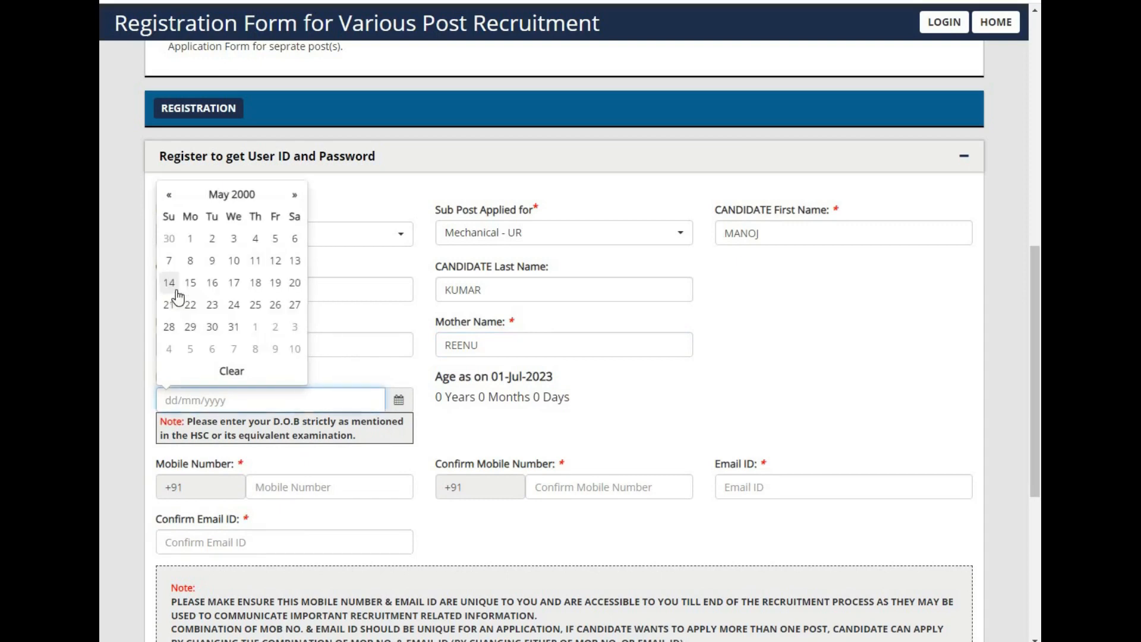
{"action": "left_click", "coordinate": [190, 239]}
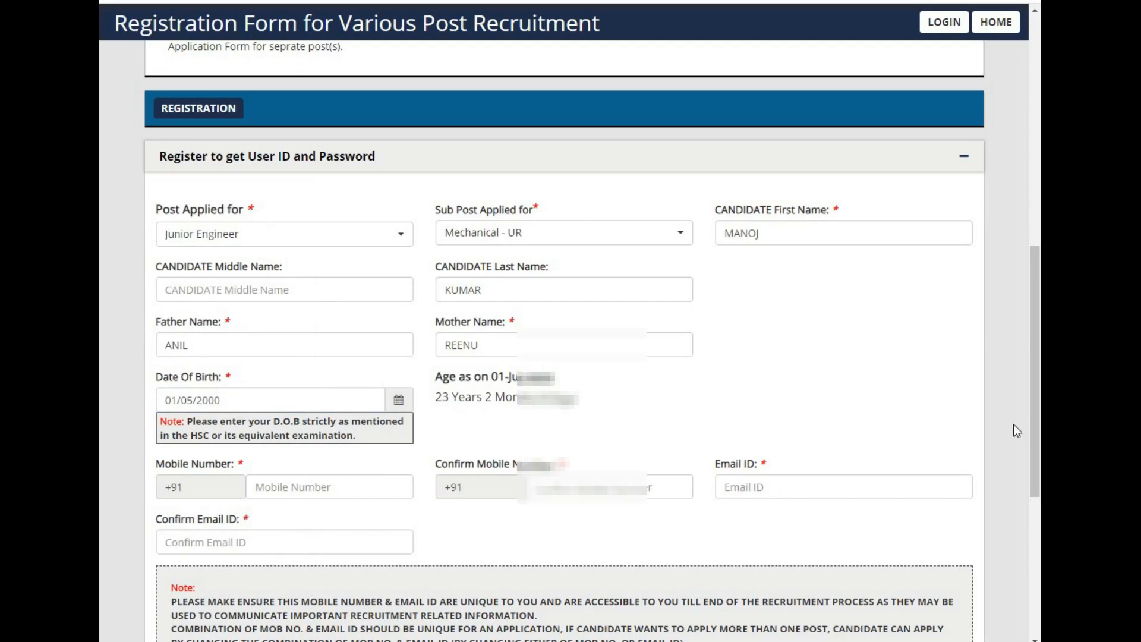
Step: Tick every verification check-box confirming each entered value in the review table
{"action": "left_click_drag", "start_coordinate": [1034, 433], "coordinate": [1032, 534]}
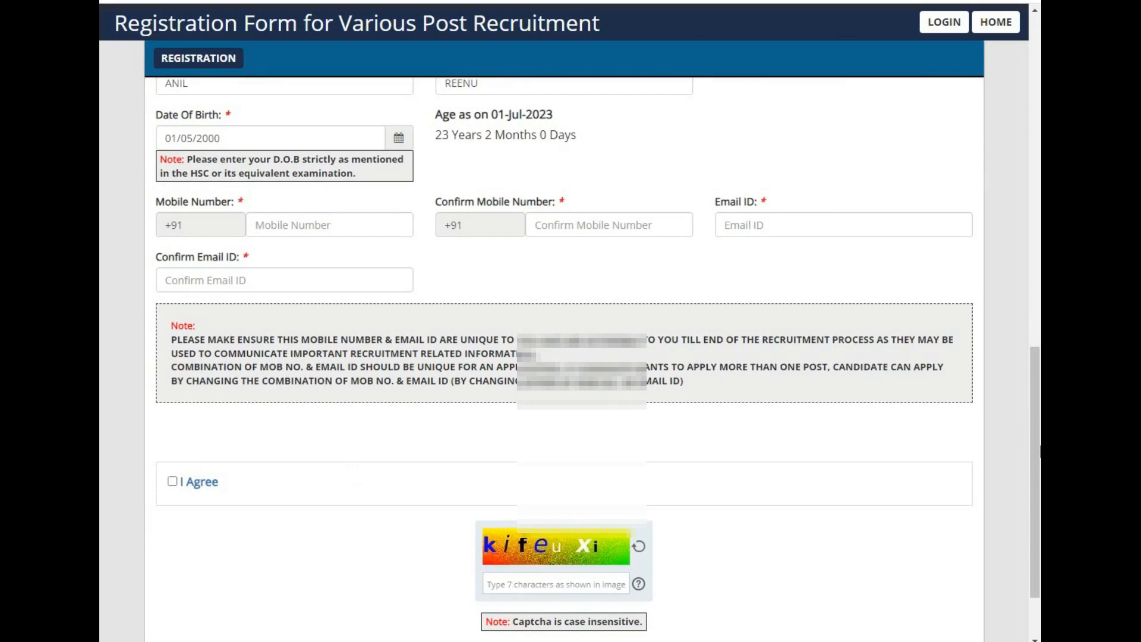
{"action": "left_click_drag", "start_coordinate": [1039, 452], "coordinate": [1037, 490]}
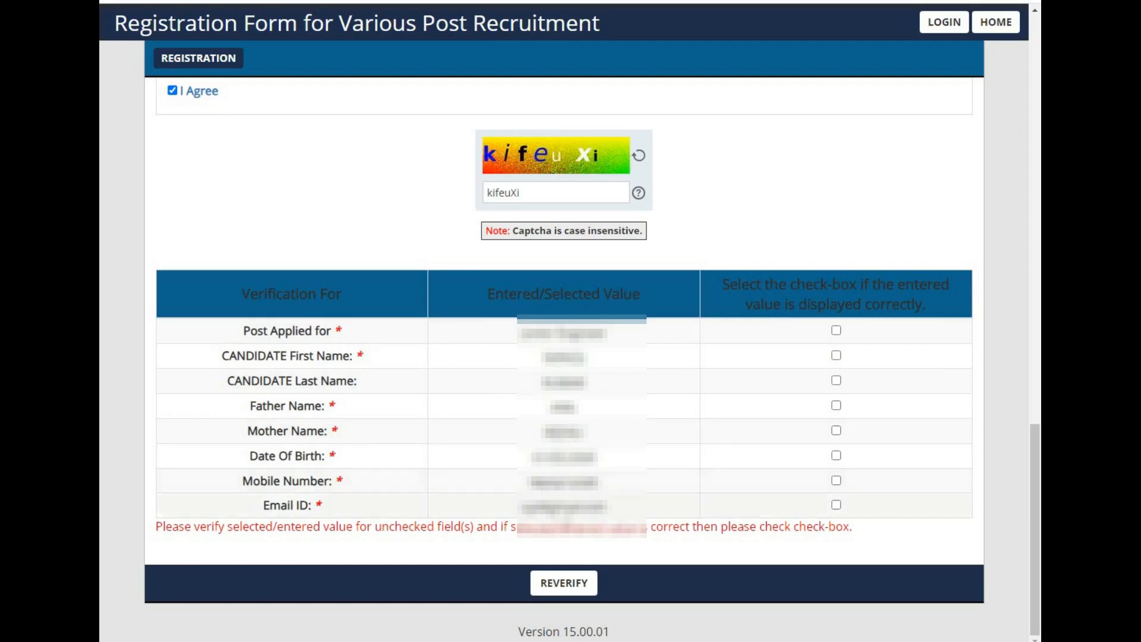
{"action": "left_click", "coordinate": [836, 330]}
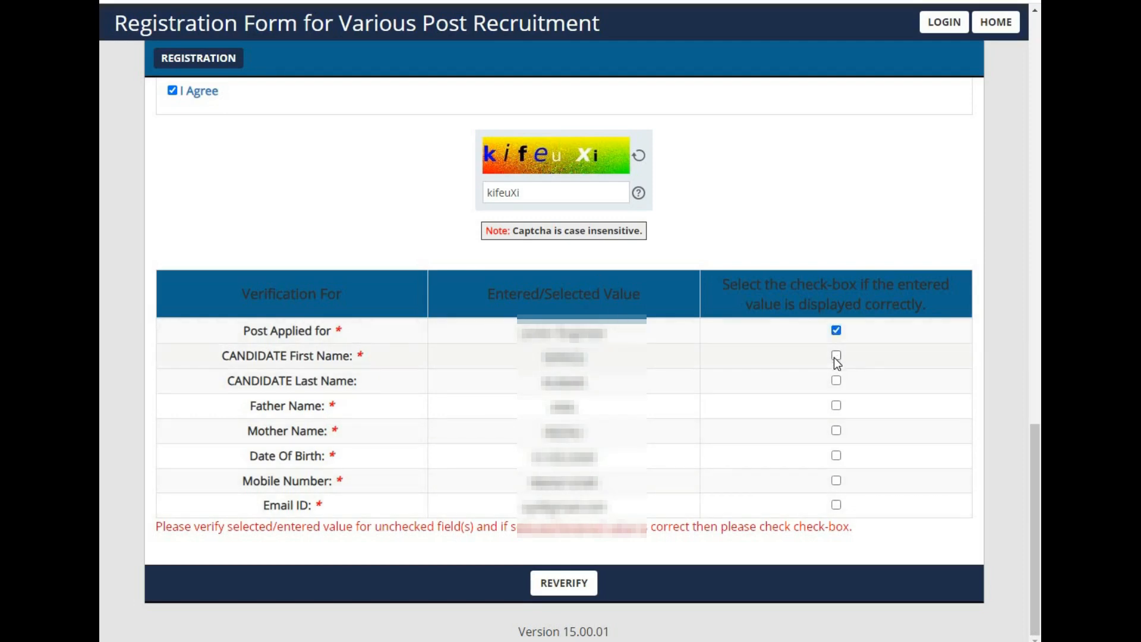
{"action": "left_click", "coordinate": [837, 355]}
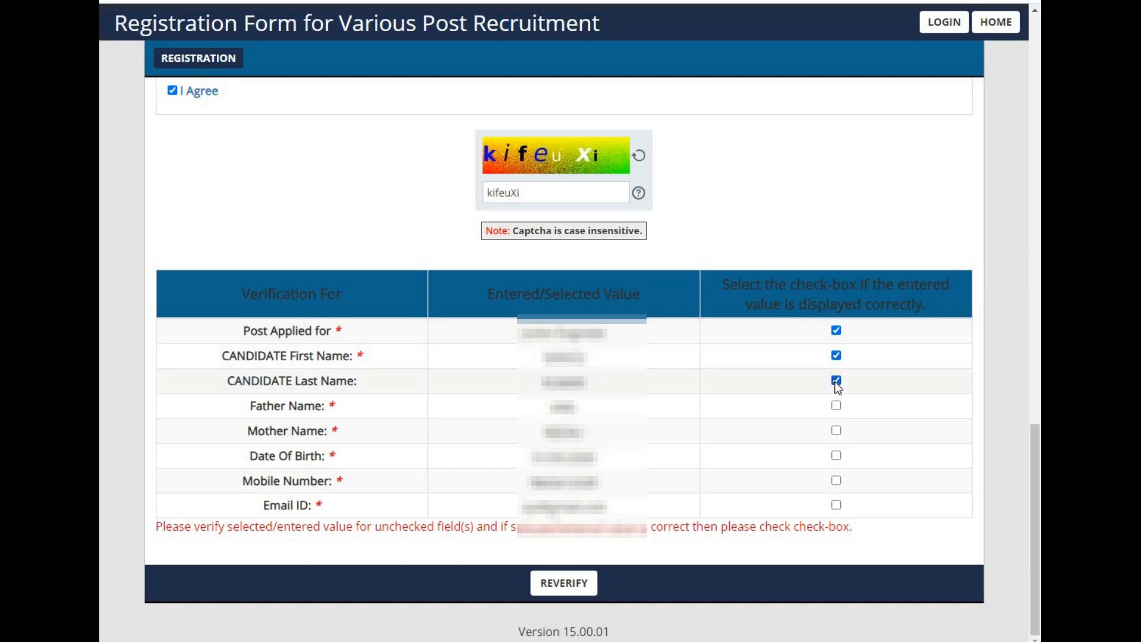
{"action": "left_click", "coordinate": [837, 406]}
{"action": "left_click", "coordinate": [836, 431]}
{"action": "left_click", "coordinate": [837, 457]}
{"action": "left_click", "coordinate": [837, 481]}
{"action": "left_click", "coordinate": [835, 505]}
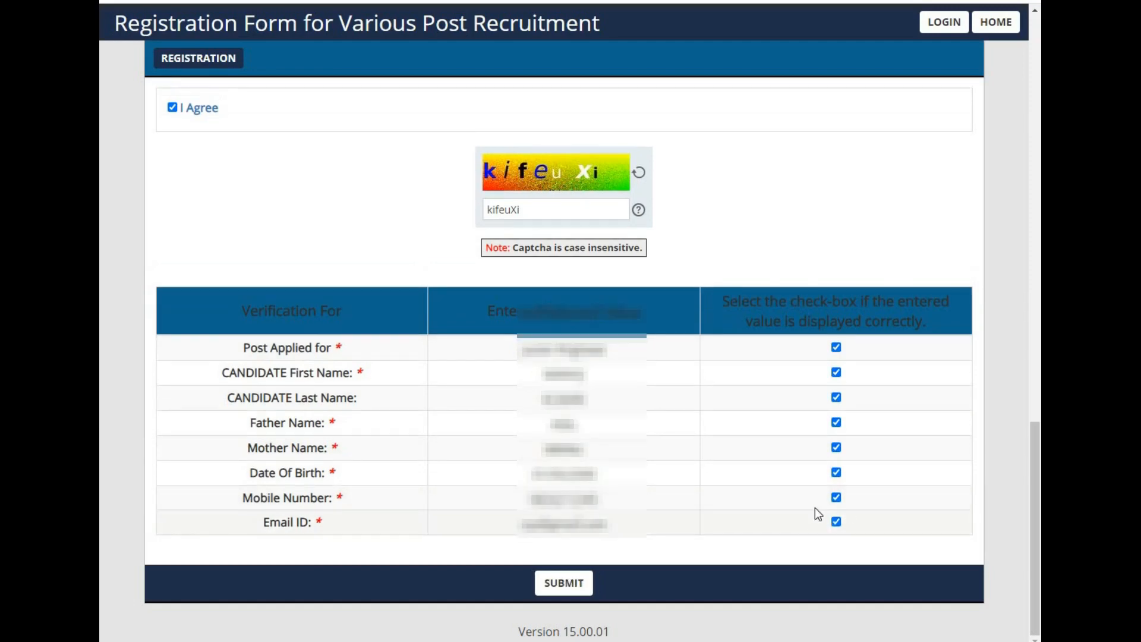
Step: Submit the registration form and confirm the submission alert
{"action": "left_click", "coordinate": [579, 585]}
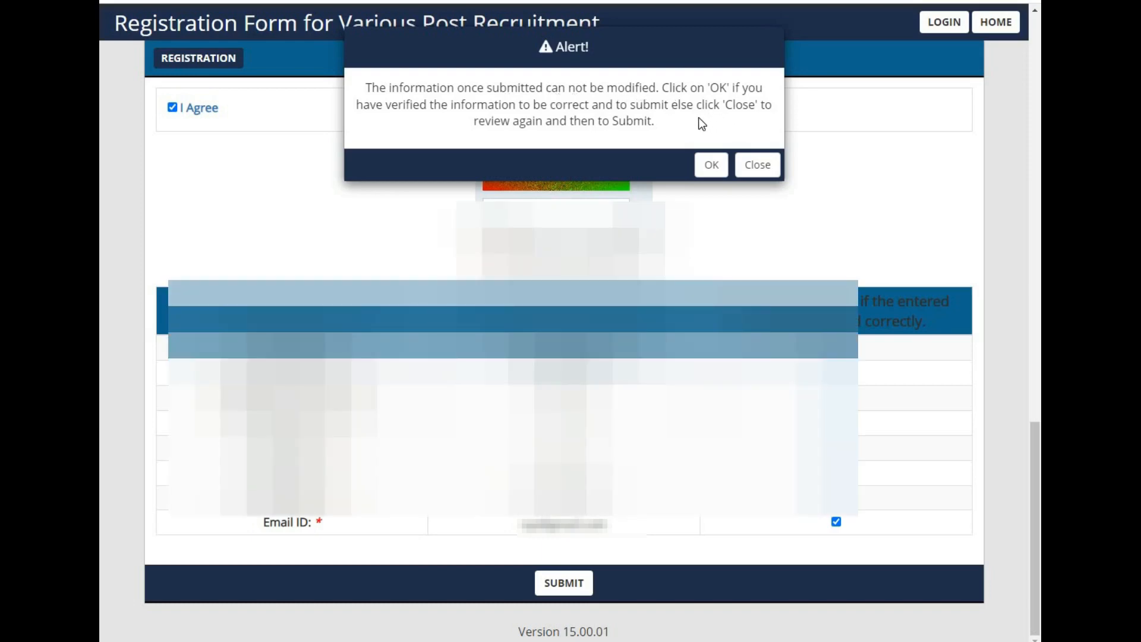
{"action": "left_click", "coordinate": [713, 166]}
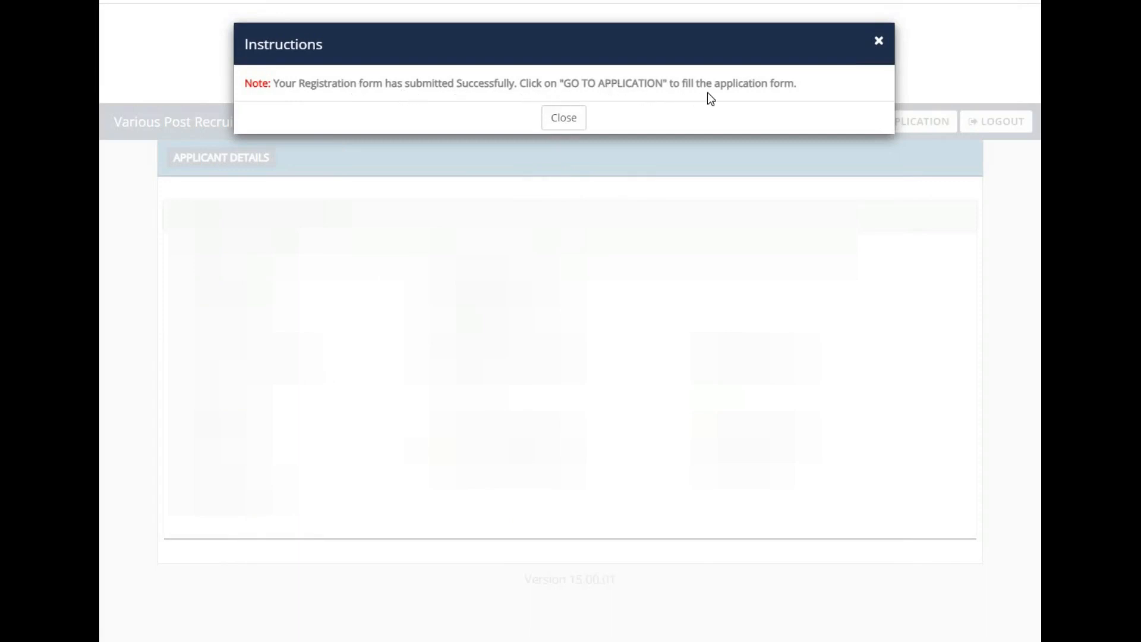
Step: Close the success notice, go to the application form and dismiss its instructions pop-up
{"action": "left_click", "coordinate": [575, 118]}
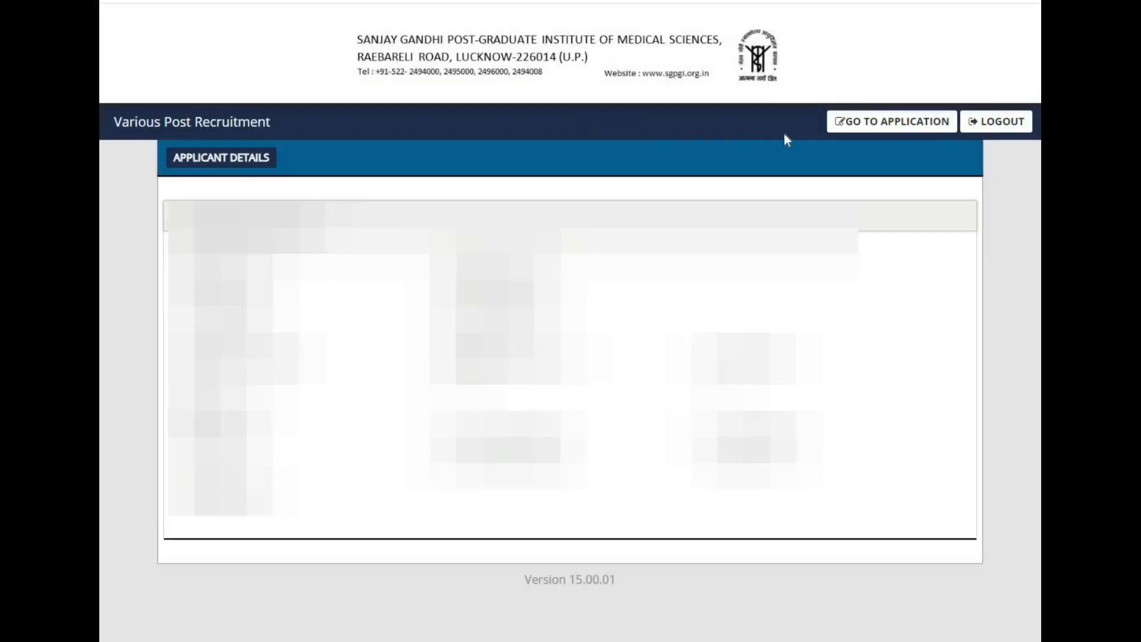
{"action": "left_click", "coordinate": [899, 127]}
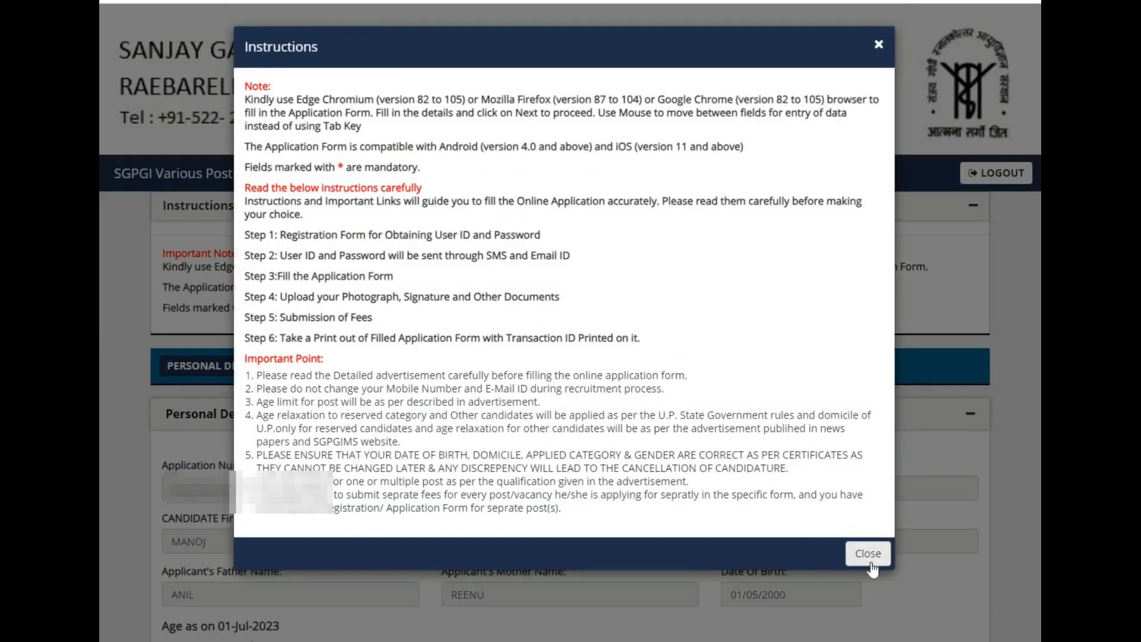
{"action": "left_click", "coordinate": [869, 562]}
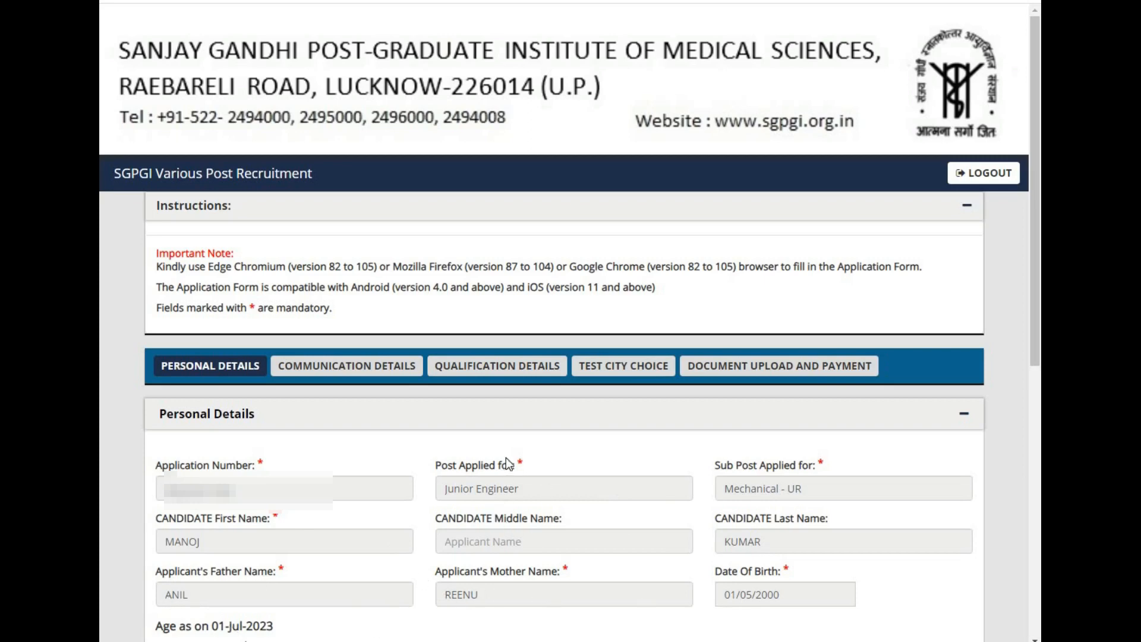
Step: Set the marital status to Unmarried in the other personal details section
{"action": "scroll", "coordinate": [501, 455], "scroll_direction": "down", "scroll_amount": 8}
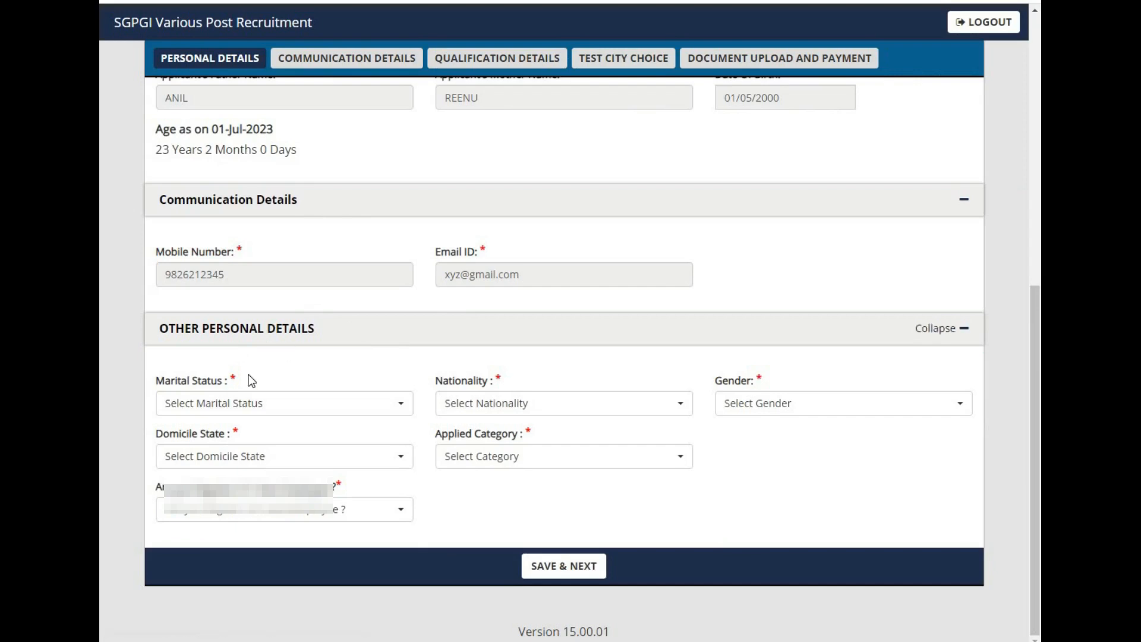
{"action": "left_click", "coordinate": [245, 408]}
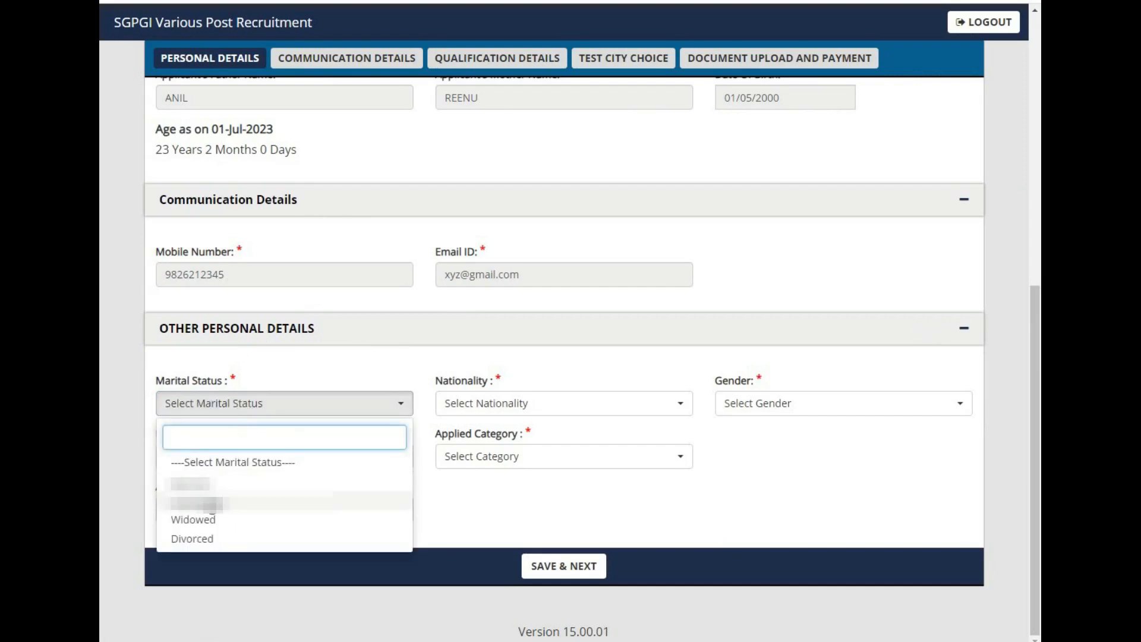
{"action": "left_click", "coordinate": [196, 503]}
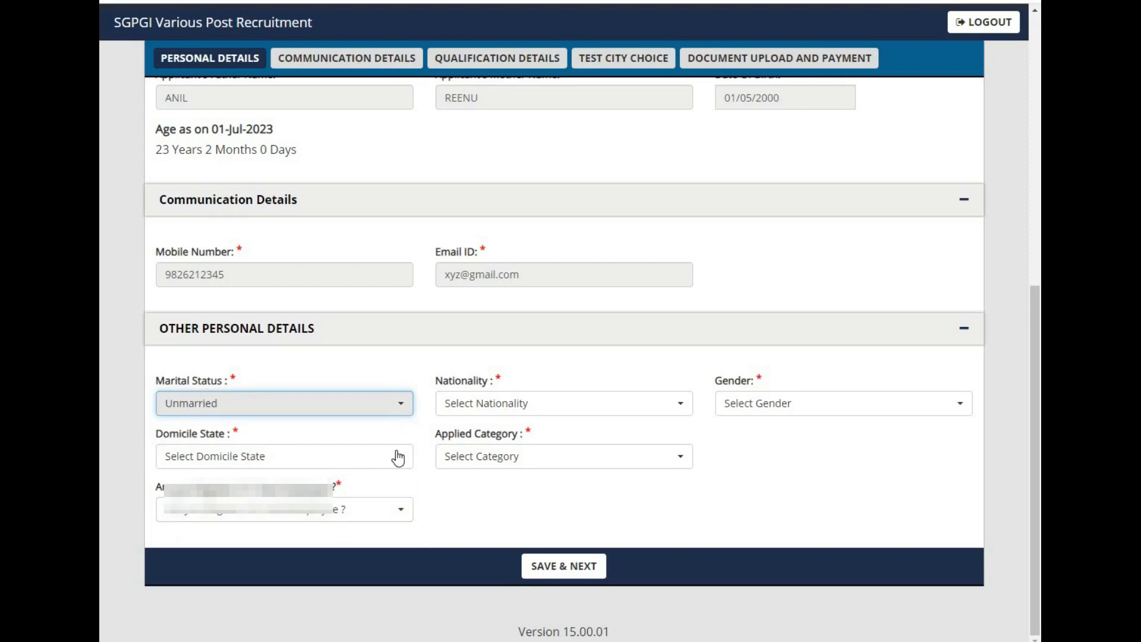
Step: Set the nationality to Indian and the gender to Male
{"action": "left_click", "coordinate": [480, 406]}
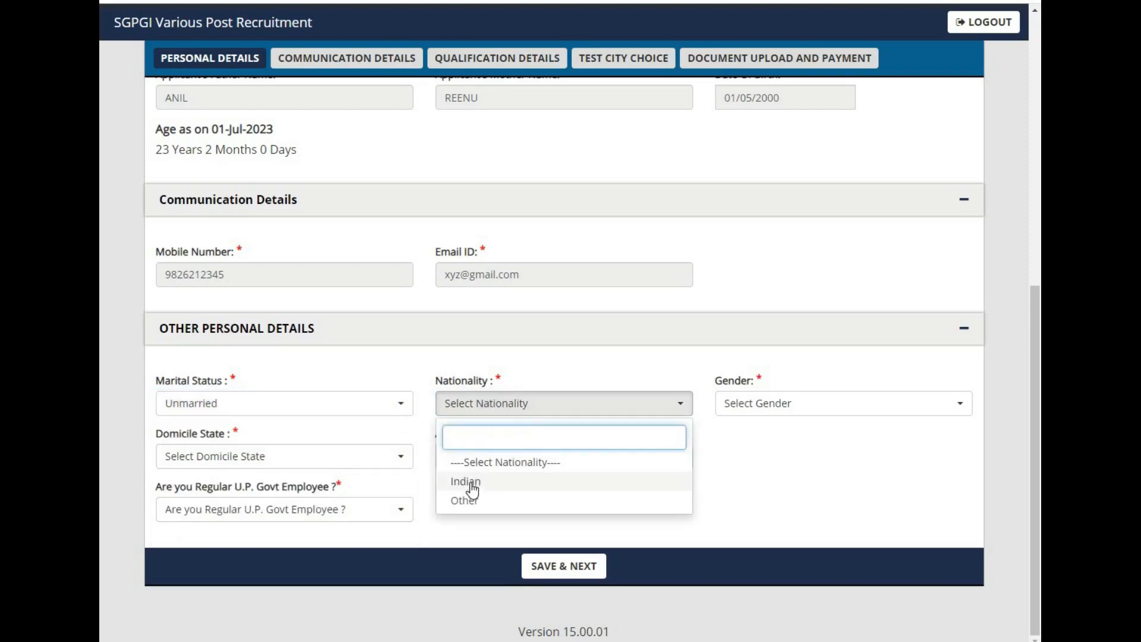
{"action": "left_click", "coordinate": [467, 483]}
{"action": "left_click", "coordinate": [747, 411]}
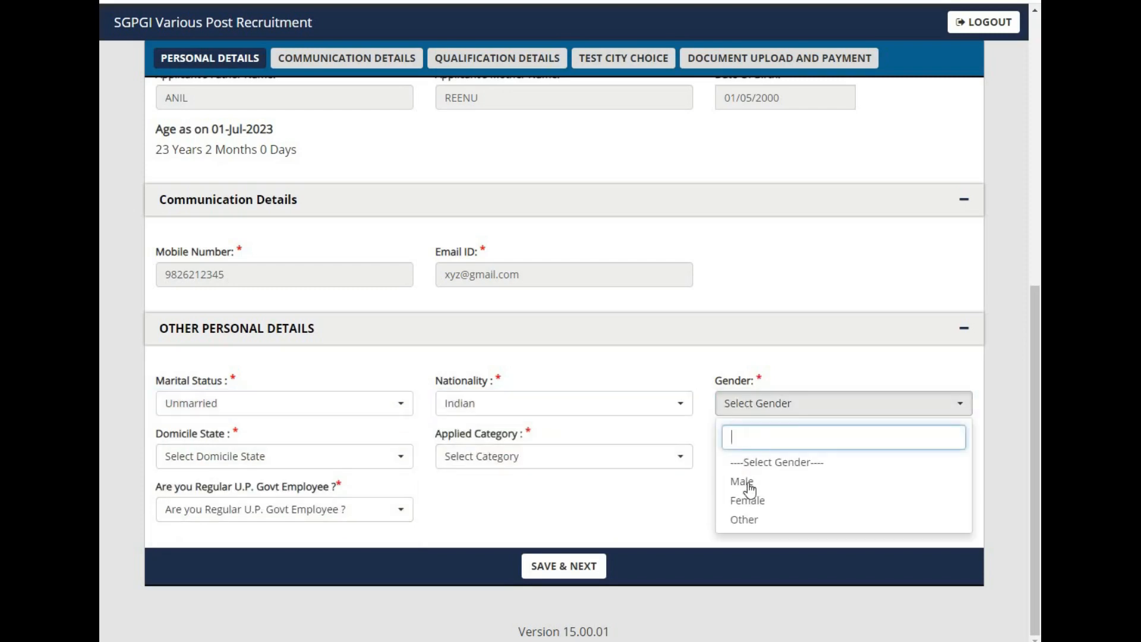
{"action": "left_click", "coordinate": [747, 487]}
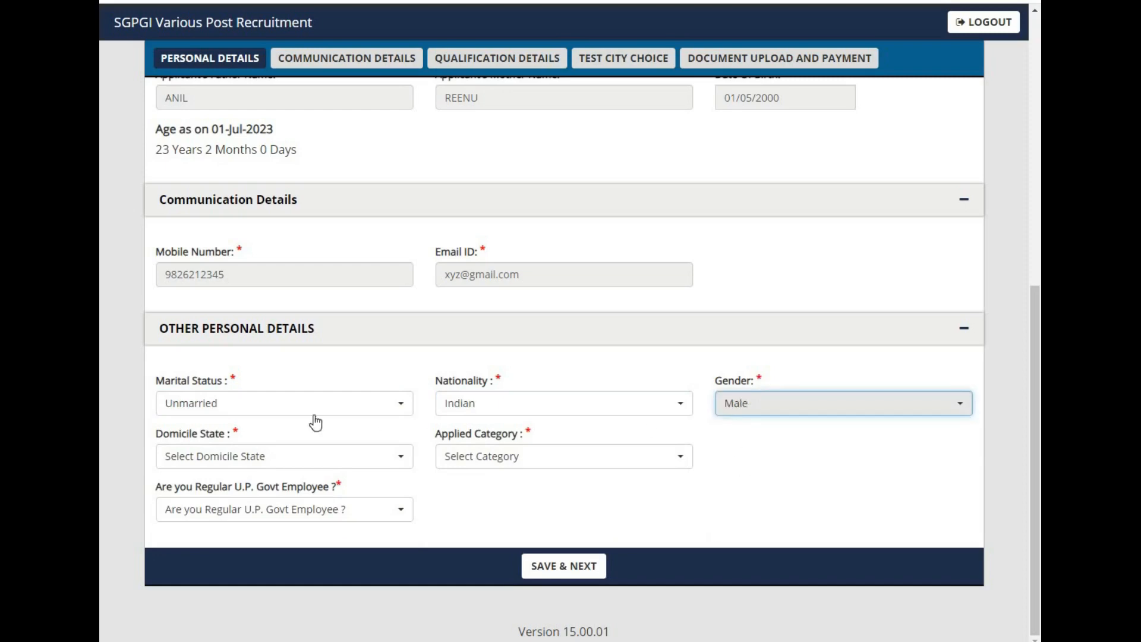
Step: Set the domicile state to UTTAR PRADESH and open the applied category list
{"action": "left_click", "coordinate": [376, 460]}
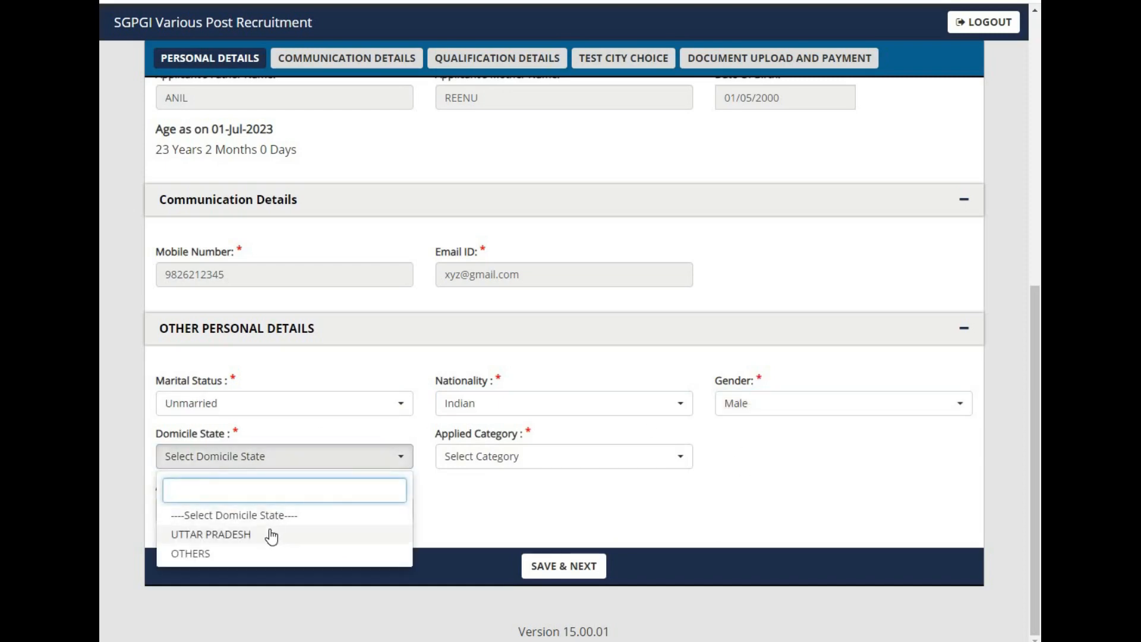
{"action": "left_click", "coordinate": [268, 533]}
{"action": "left_click", "coordinate": [454, 467]}
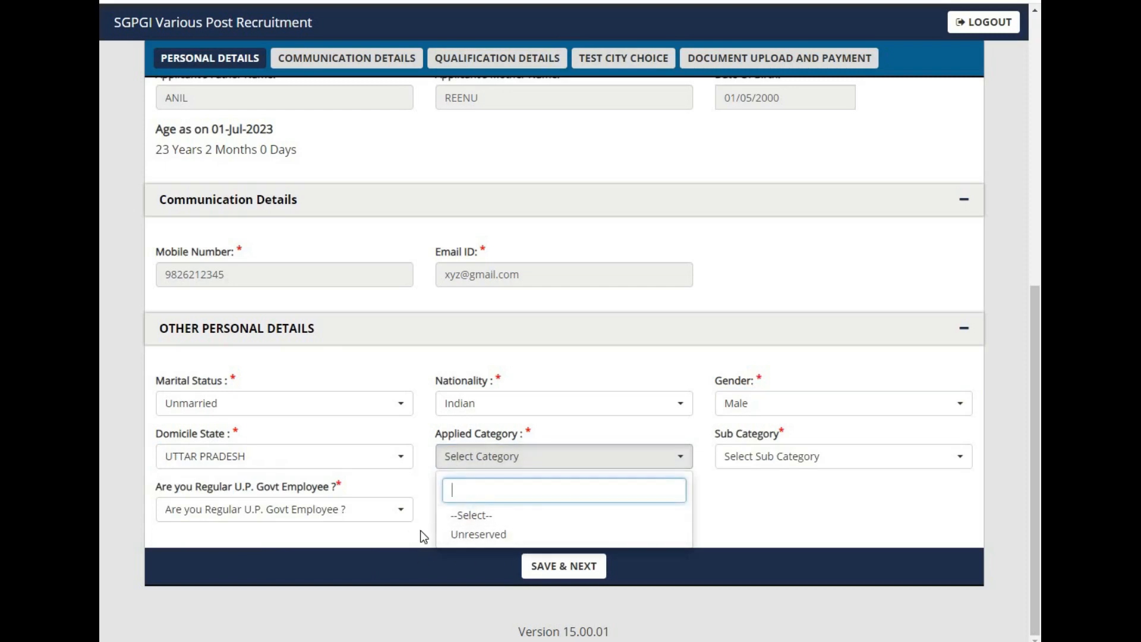
{"action": "left_click", "coordinate": [460, 467]}
{"action": "left_click", "coordinate": [460, 470]}
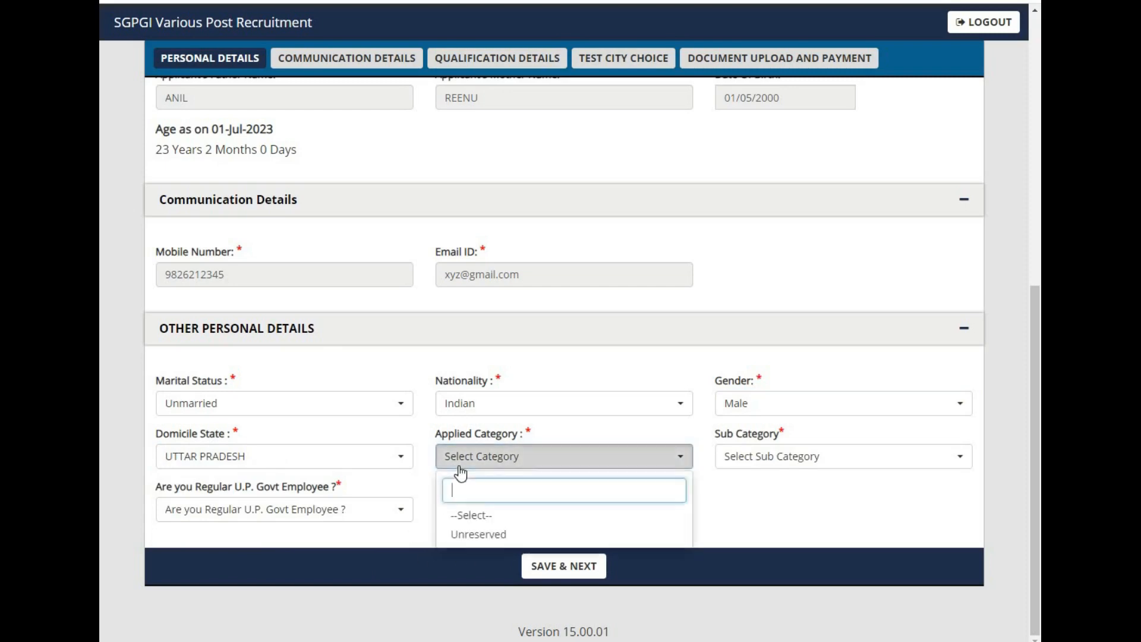
{"action": "left_click", "coordinate": [416, 468]}
Step: Change the domicile state to OTHERS and open the other domicile state and category lists
{"action": "left_click", "coordinate": [382, 464]}
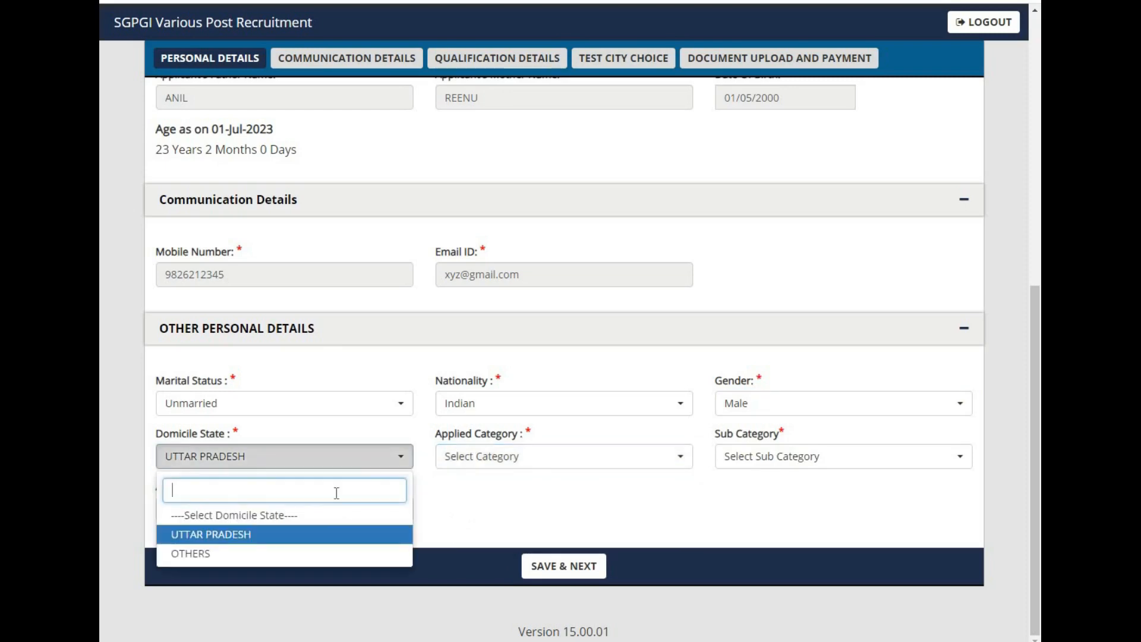
{"action": "left_click", "coordinate": [284, 554]}
{"action": "left_click", "coordinate": [491, 469]}
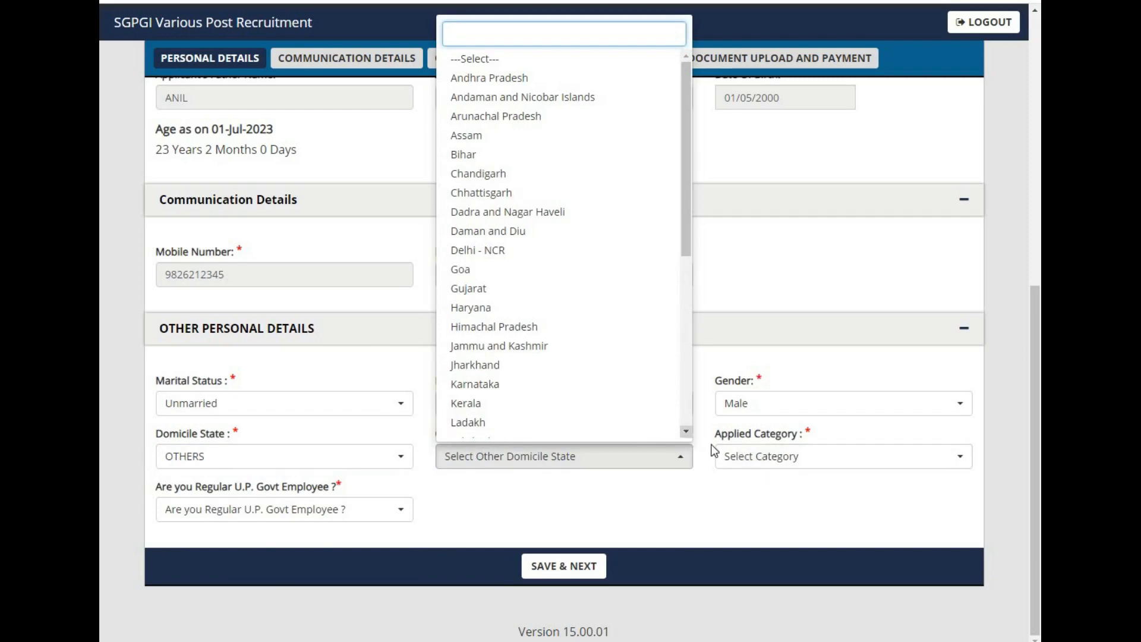
{"action": "left_click", "coordinate": [744, 466]}
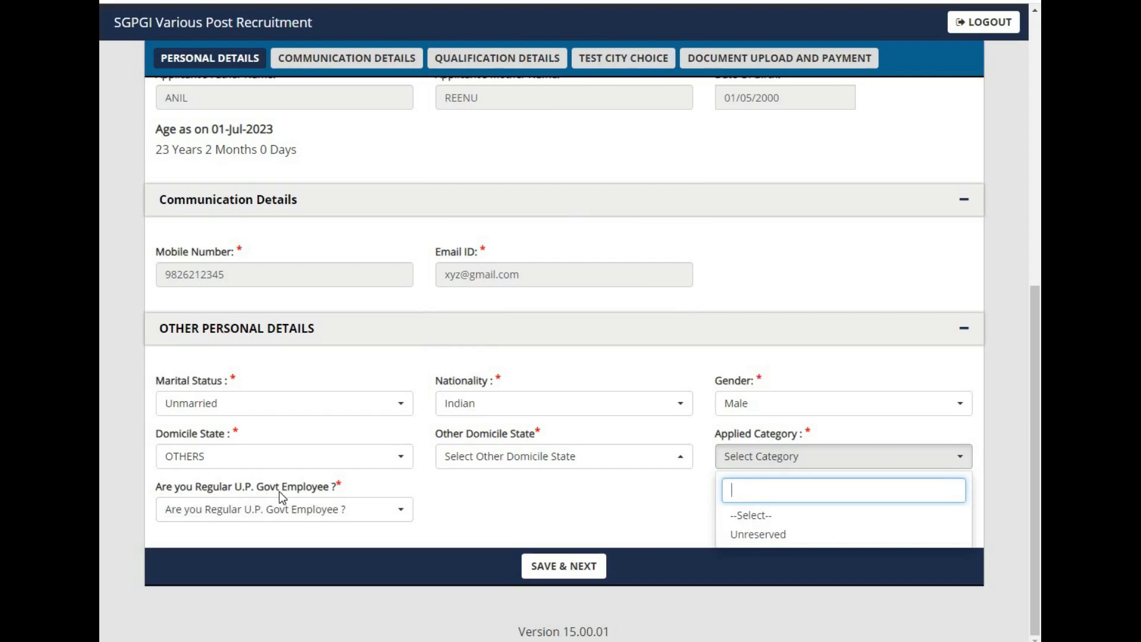
{"action": "left_click", "coordinate": [451, 503]}
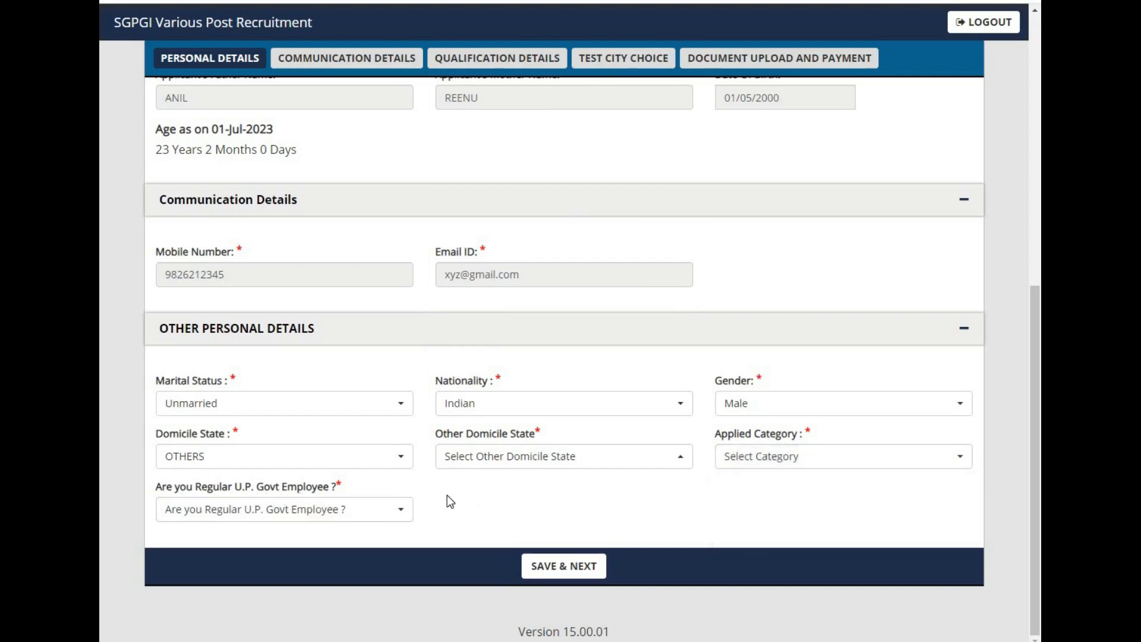
Step: Answer No to whether the candidate is a regular U.P. Govt employee
{"action": "left_click", "coordinate": [395, 512]}
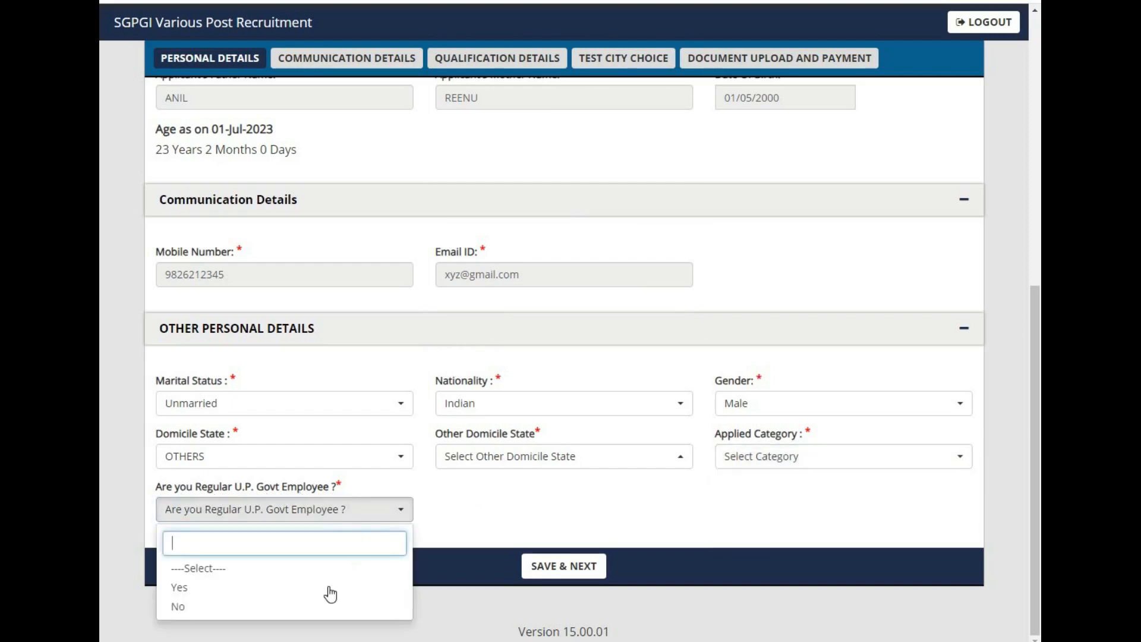
{"action": "left_click", "coordinate": [316, 607]}
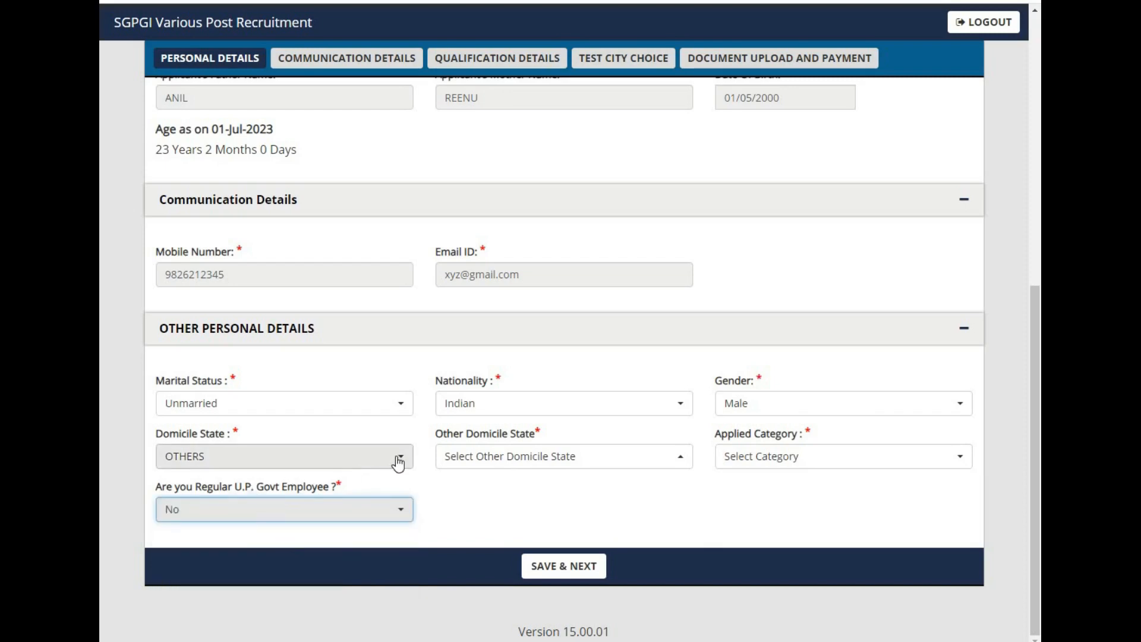
Step: Change the domicile state back to UTTAR PRADESH and set the applied category to Unreserved
{"action": "left_click", "coordinate": [388, 463]}
{"action": "left_click", "coordinate": [298, 534]}
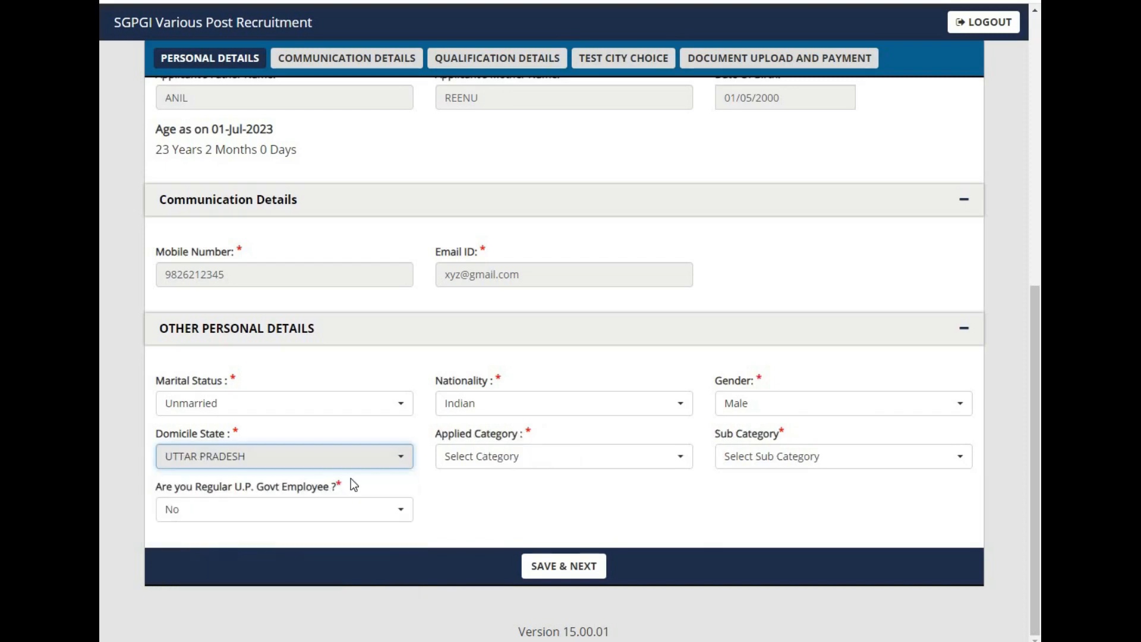
{"action": "left_click", "coordinate": [464, 459]}
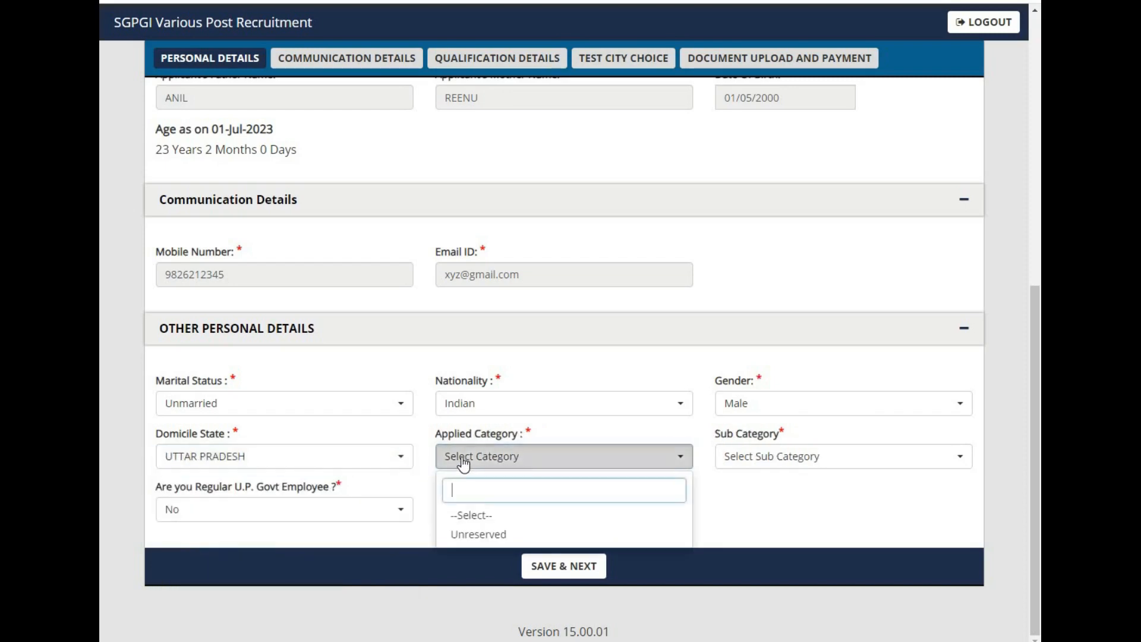
{"action": "left_click", "coordinate": [473, 534]}
Step: Set the sub category to None, then save the personal details and acknowledge the confirmation
{"action": "left_click", "coordinate": [767, 463]}
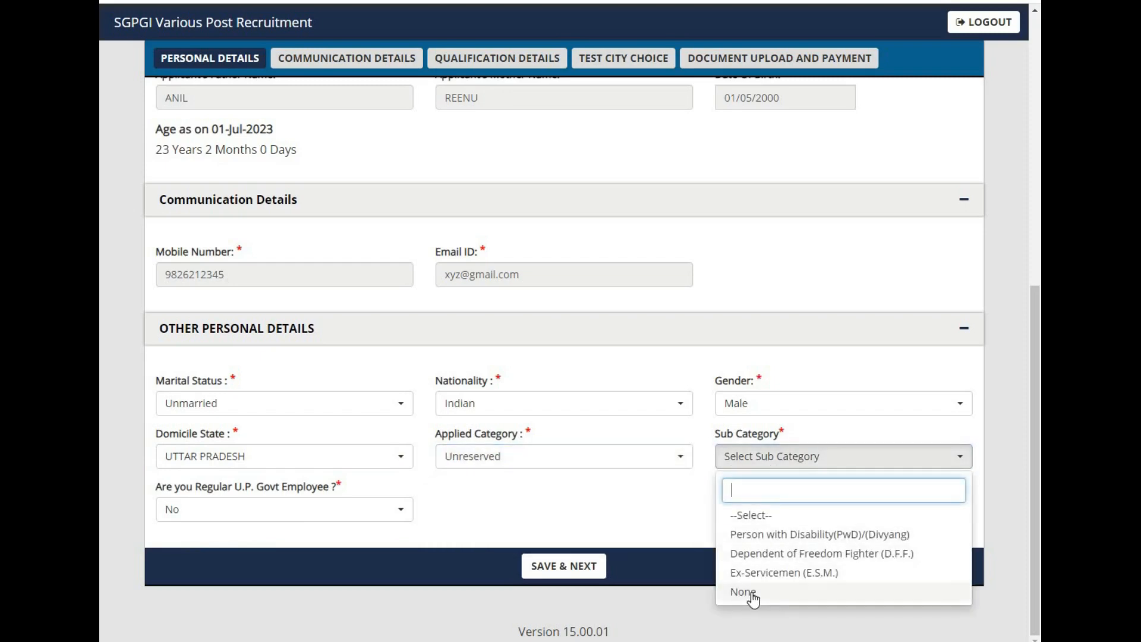
{"action": "left_click", "coordinate": [772, 593]}
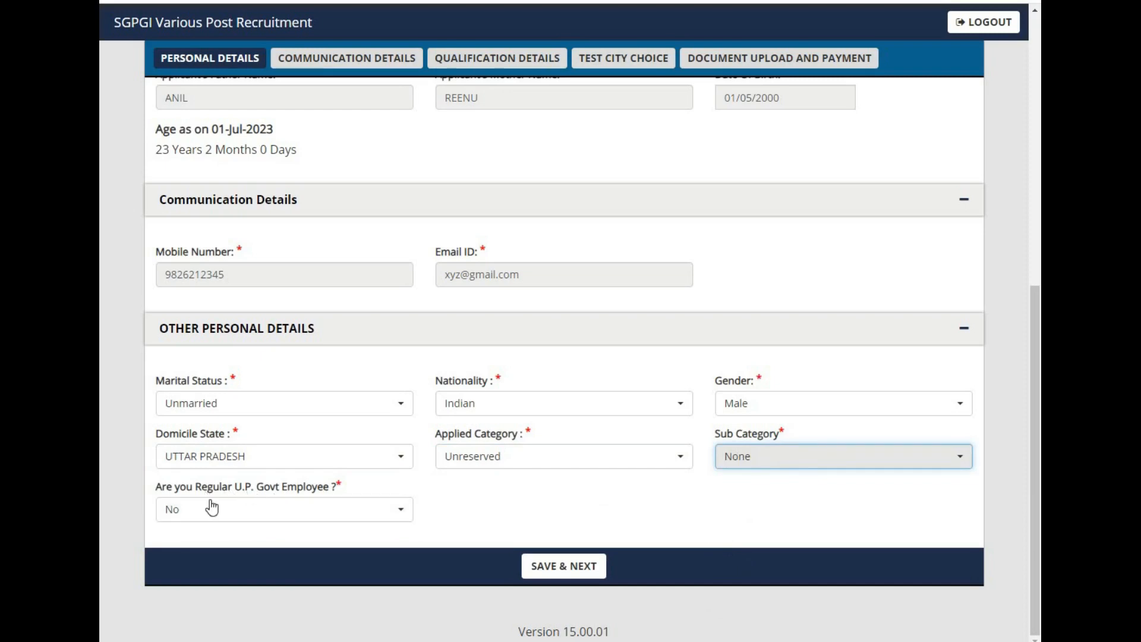
{"action": "left_click", "coordinate": [574, 575]}
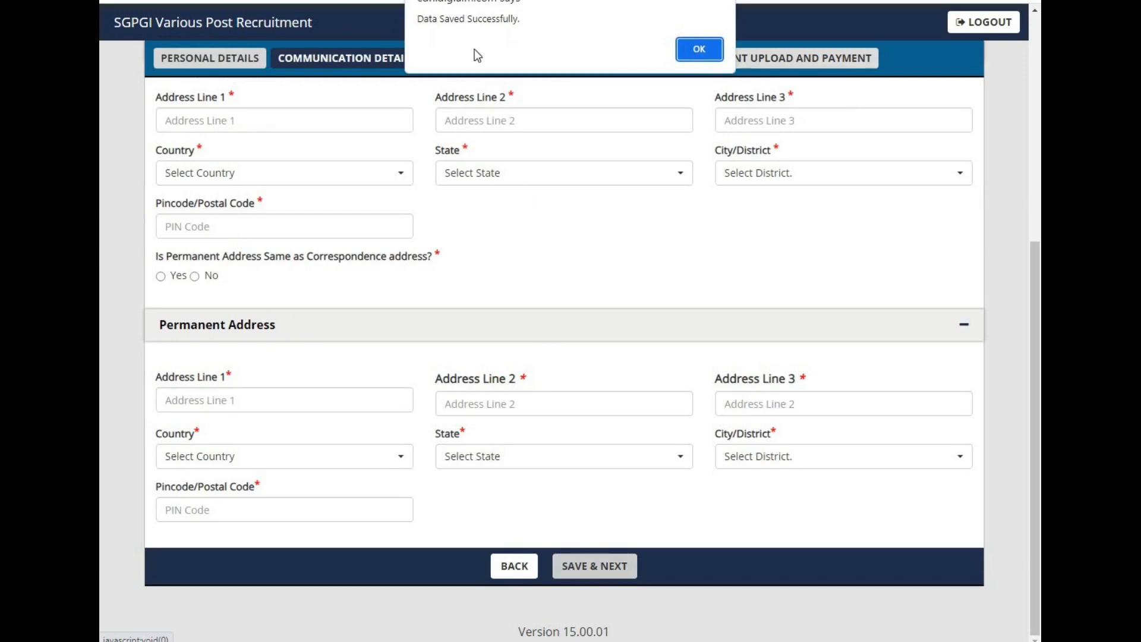
{"action": "left_click", "coordinate": [694, 52]}
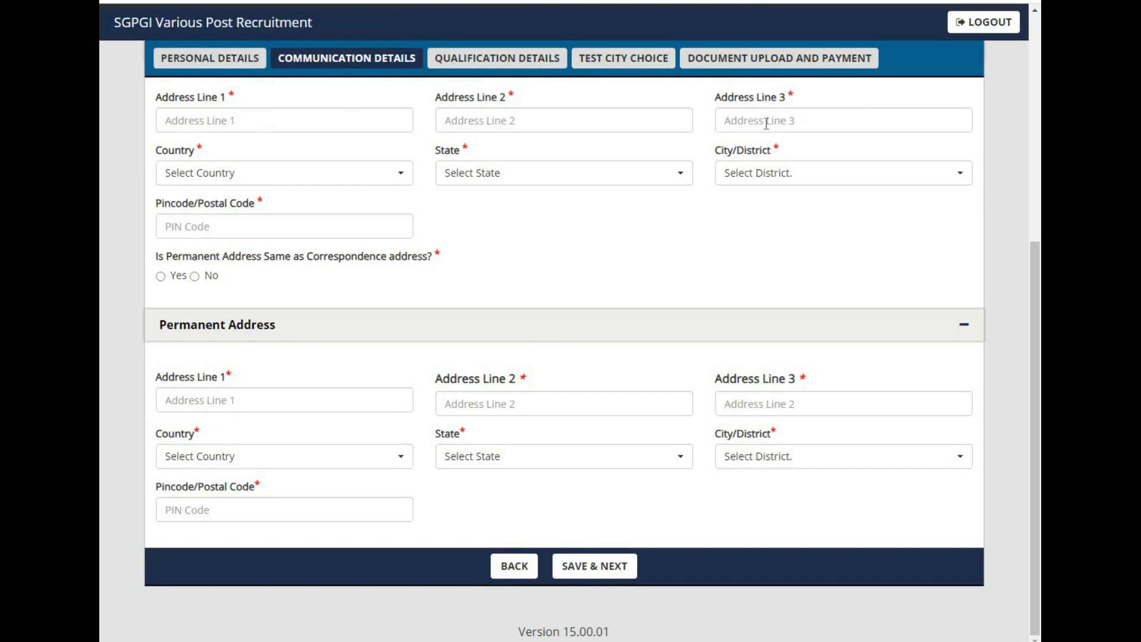
Step: Fill in the three correspondence address lines with the house number, number and locality
{"action": "left_click", "coordinate": [250, 122]}
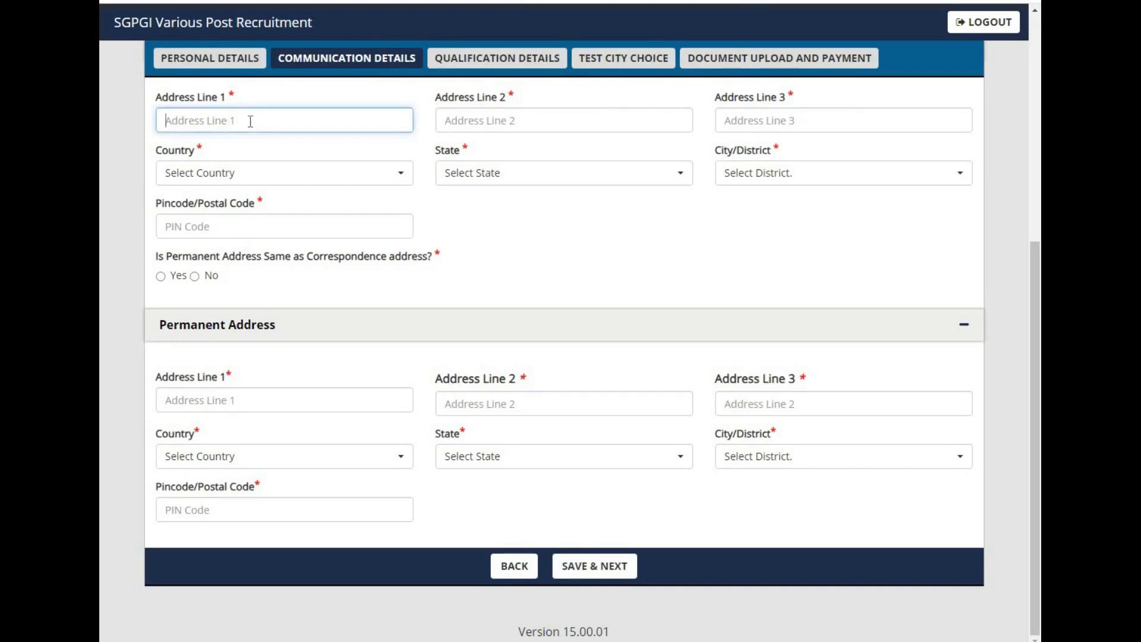
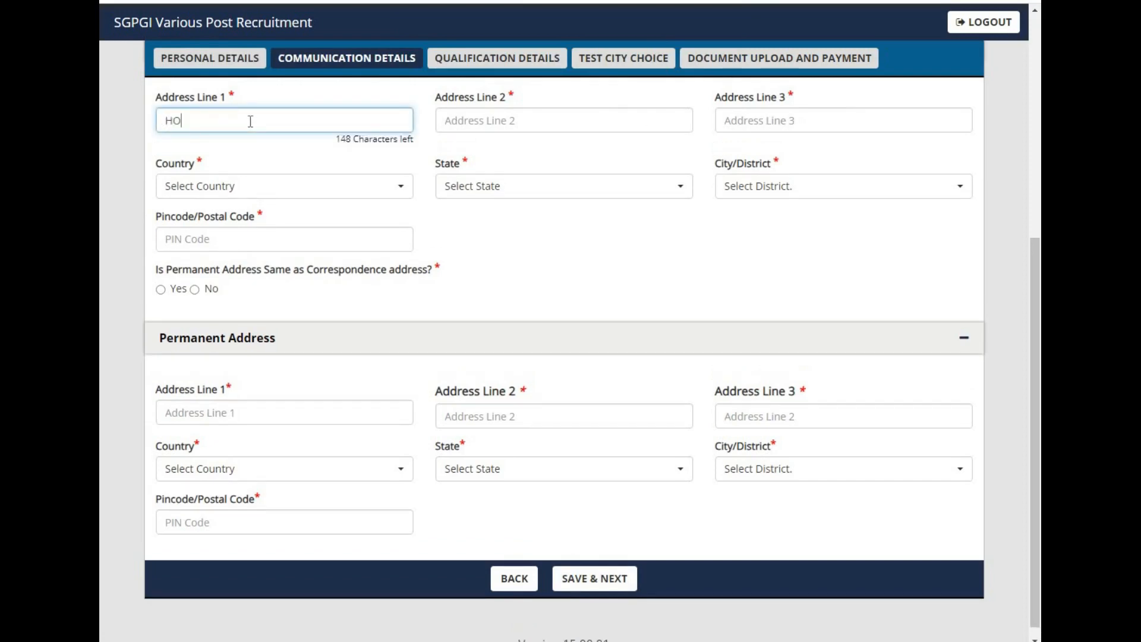
{"action": "key", "text": "Tab"}
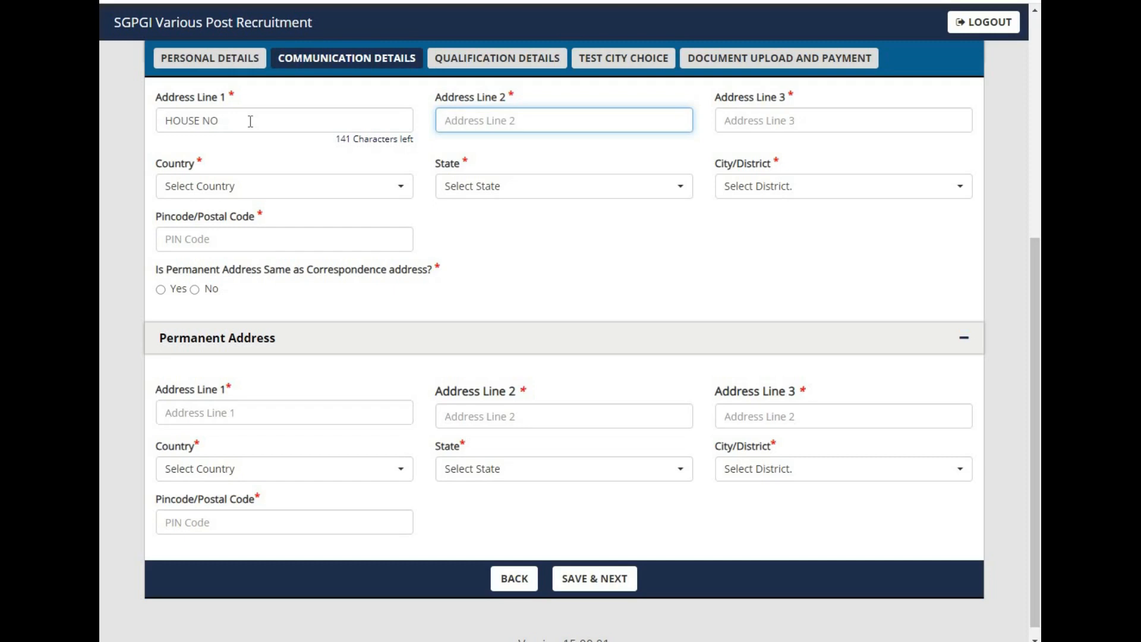
{"action": "key", "text": "Tab"}
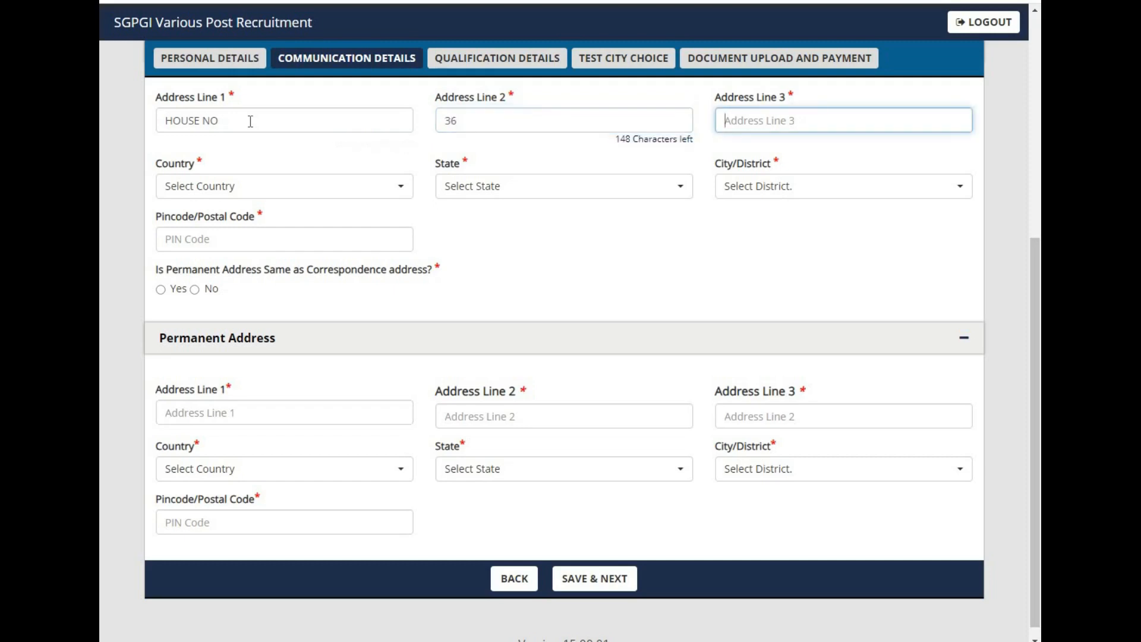
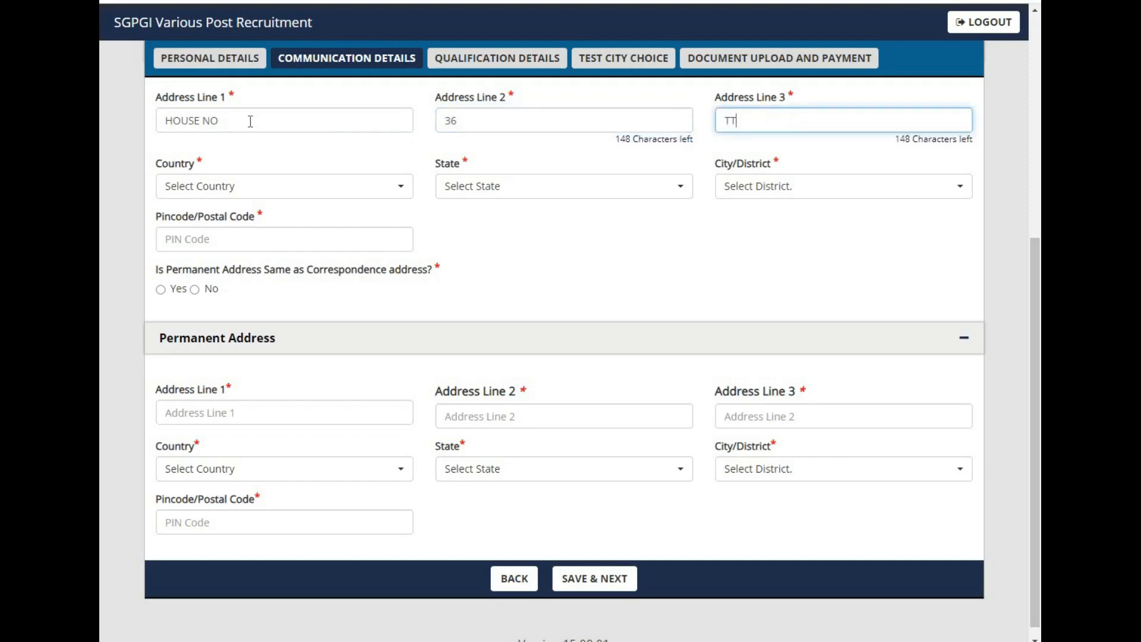
{"action": "key", "text": "Tab"}
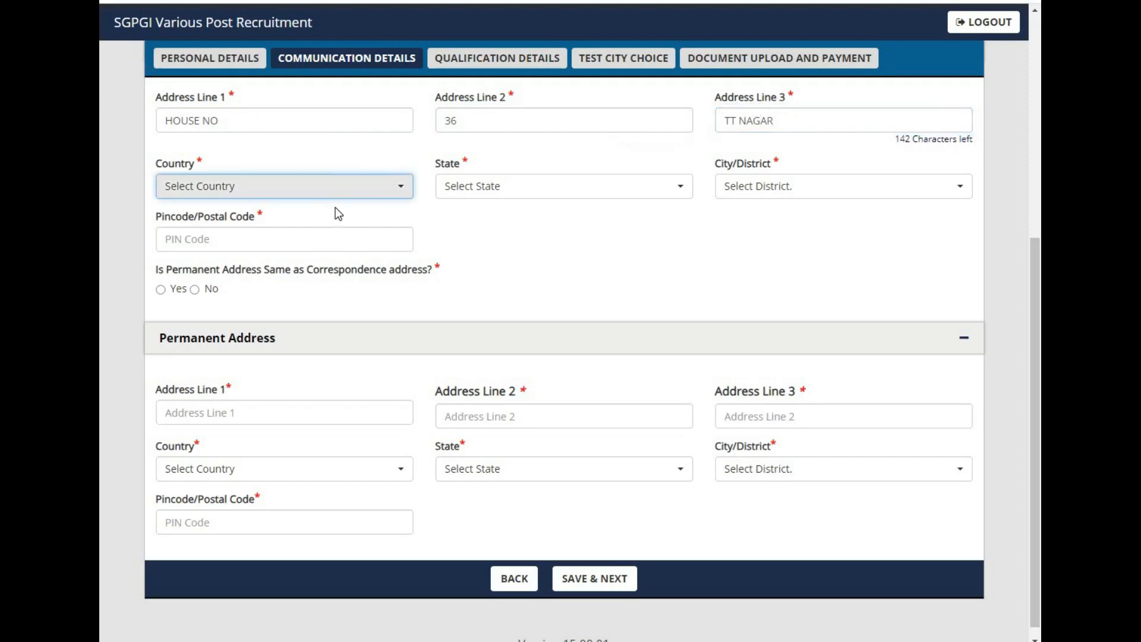
Step: Set the correspondence country to India and the state to Uttar Pradesh
{"action": "left_click", "coordinate": [397, 189]}
{"action": "left_click", "coordinate": [314, 265]}
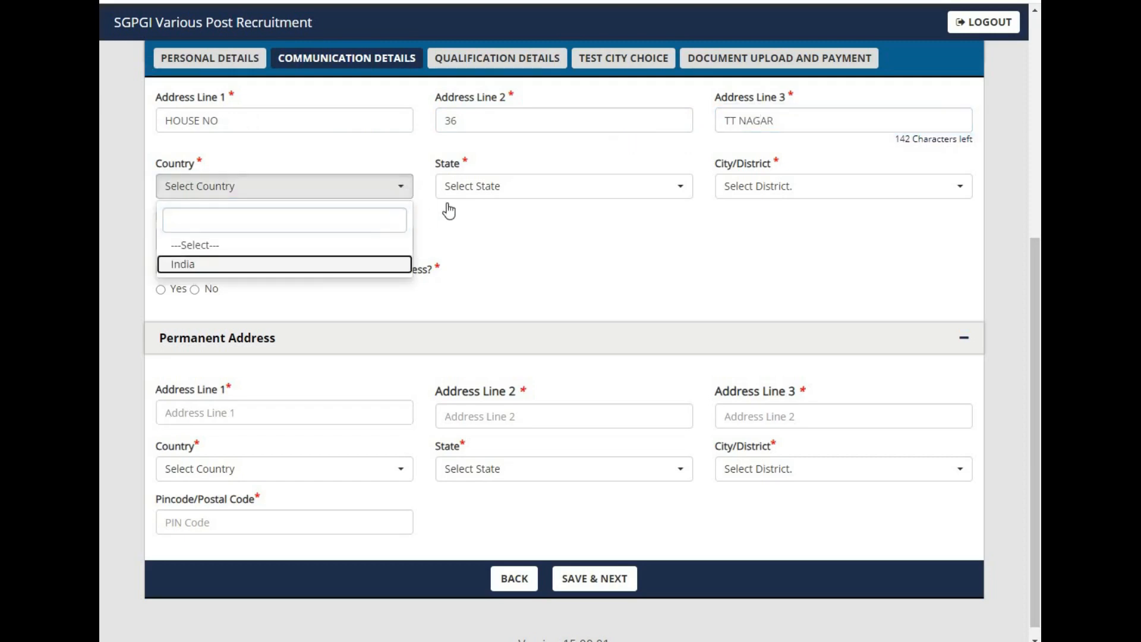
{"action": "left_click", "coordinate": [465, 194]}
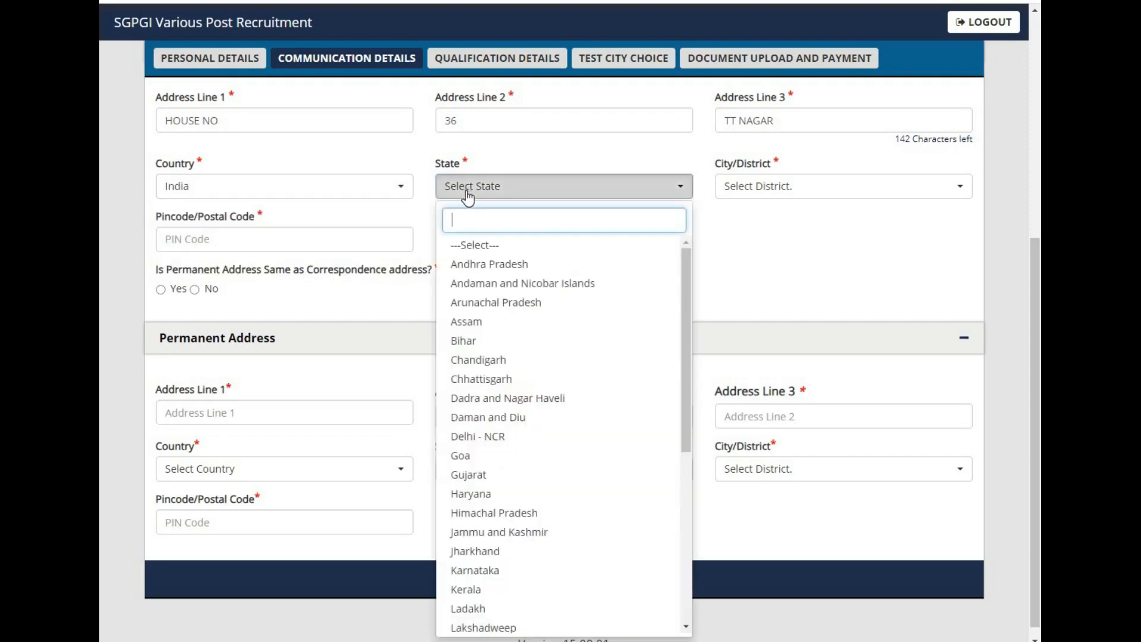
{"action": "type", "text": "ma"}
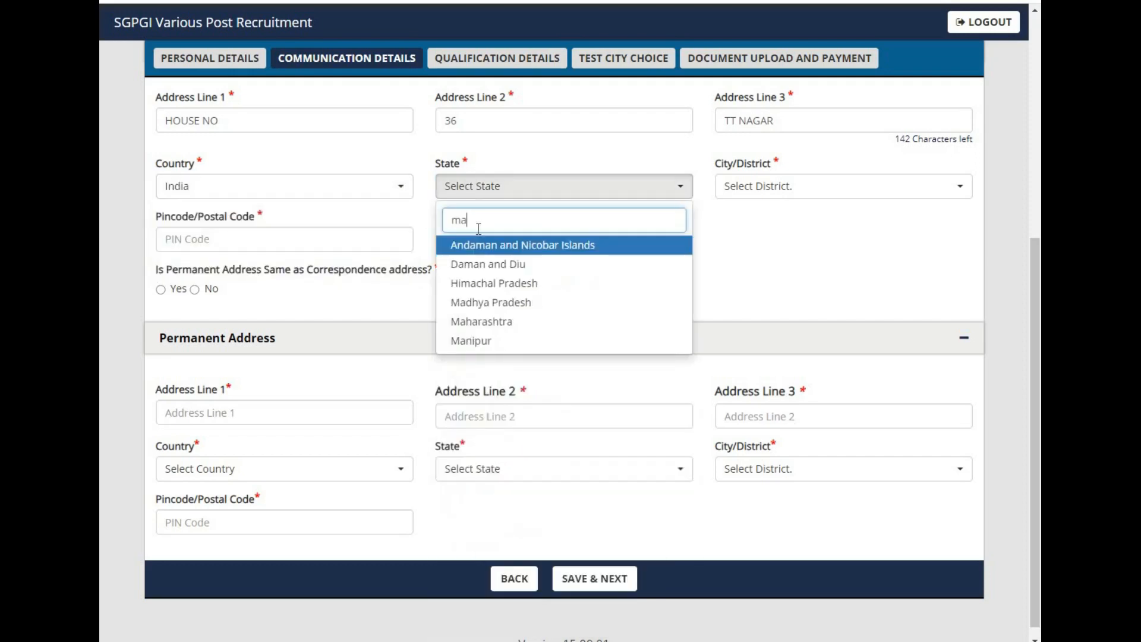
{"action": "key", "text": "BackSpace"}
{"action": "key", "text": "BackSpace"}
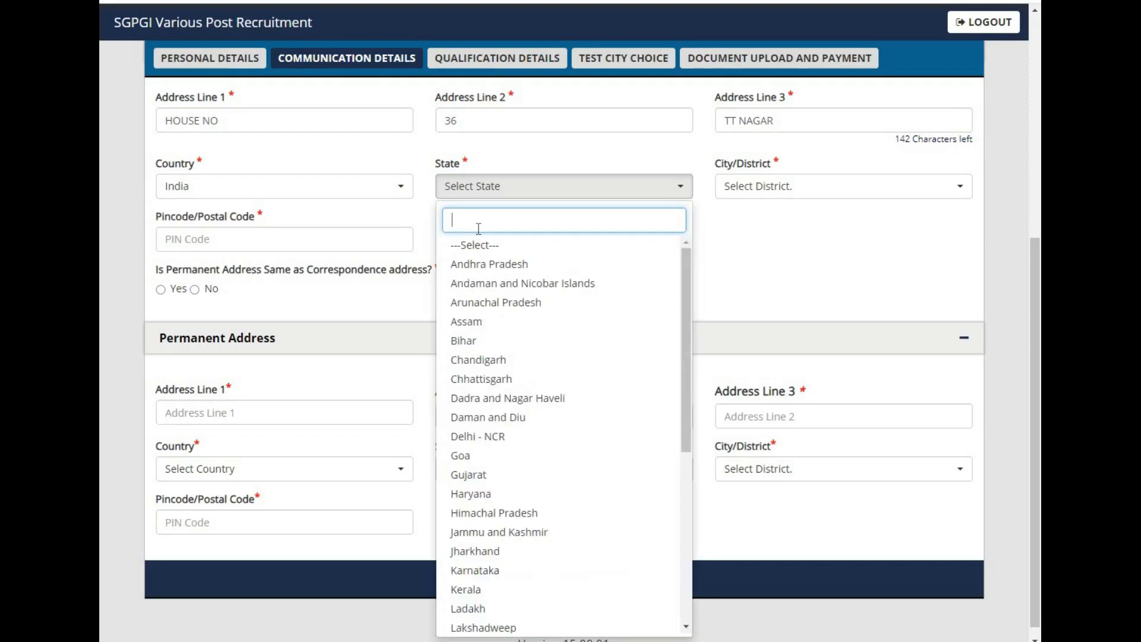
{"action": "type", "text": "utta"}
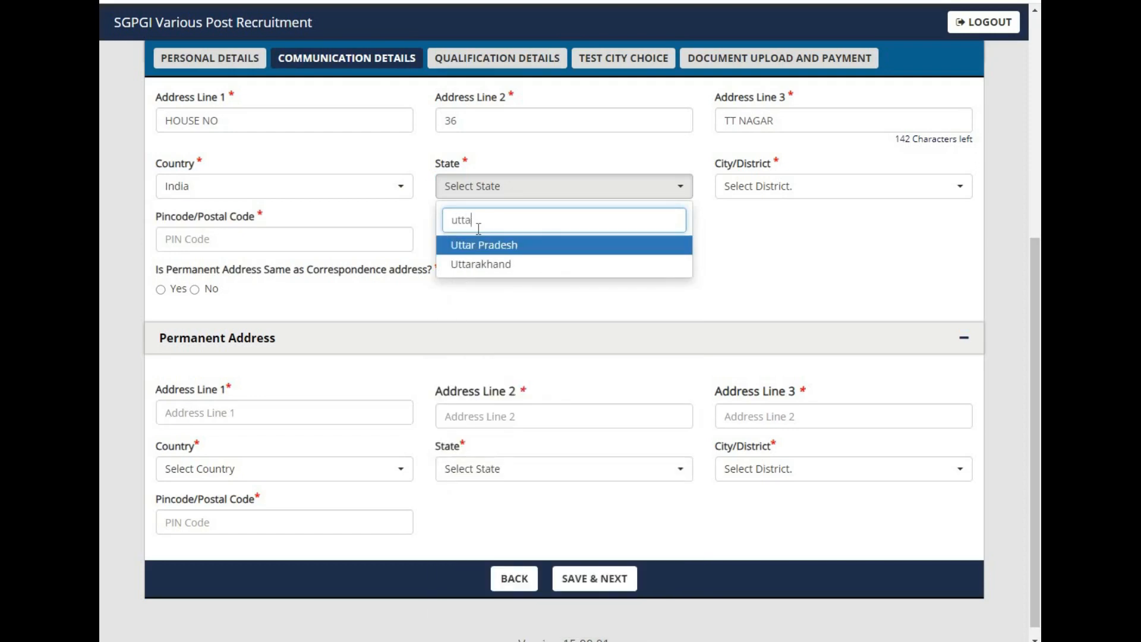
{"action": "key", "text": "Return"}
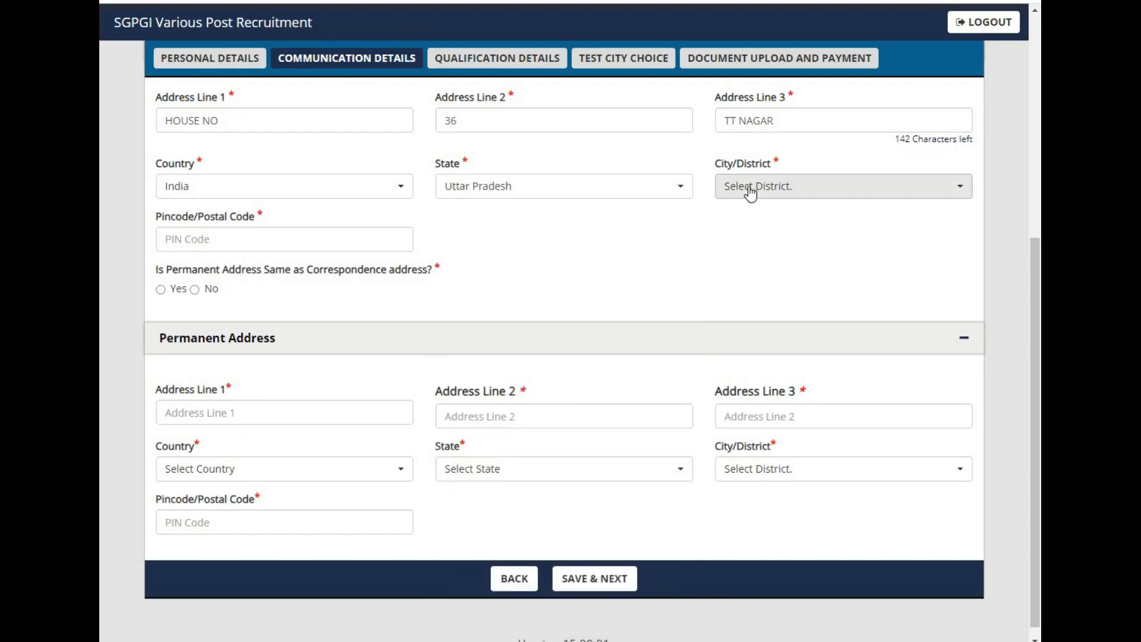
Step: Select Agra as the correspondence district and enter the PIN code
{"action": "left_click", "coordinate": [751, 189]}
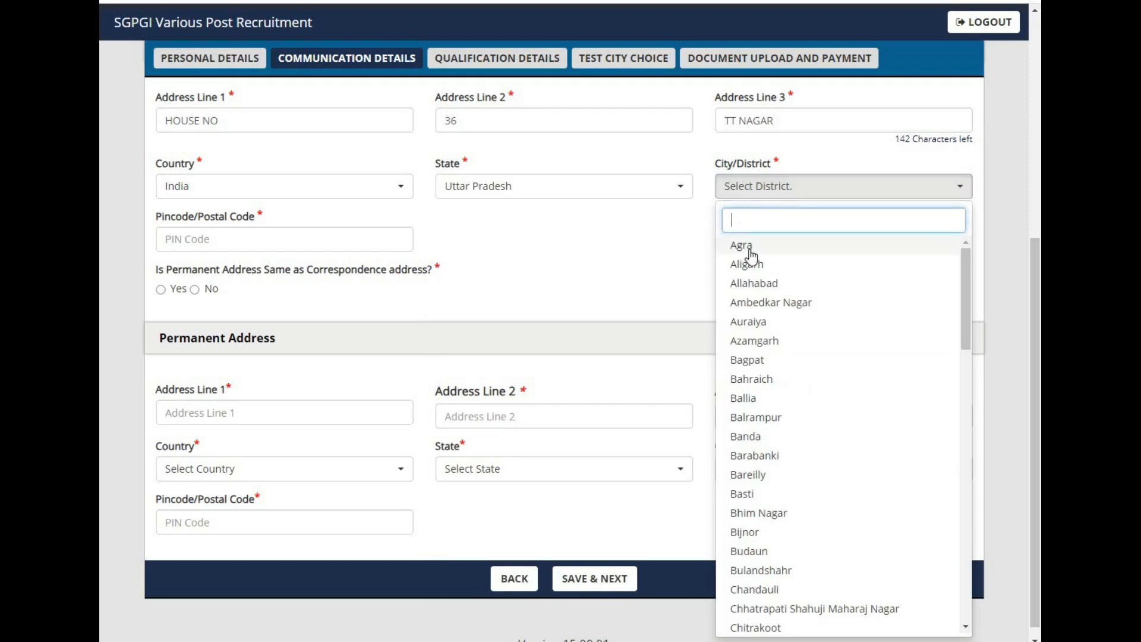
{"action": "left_click", "coordinate": [750, 247]}
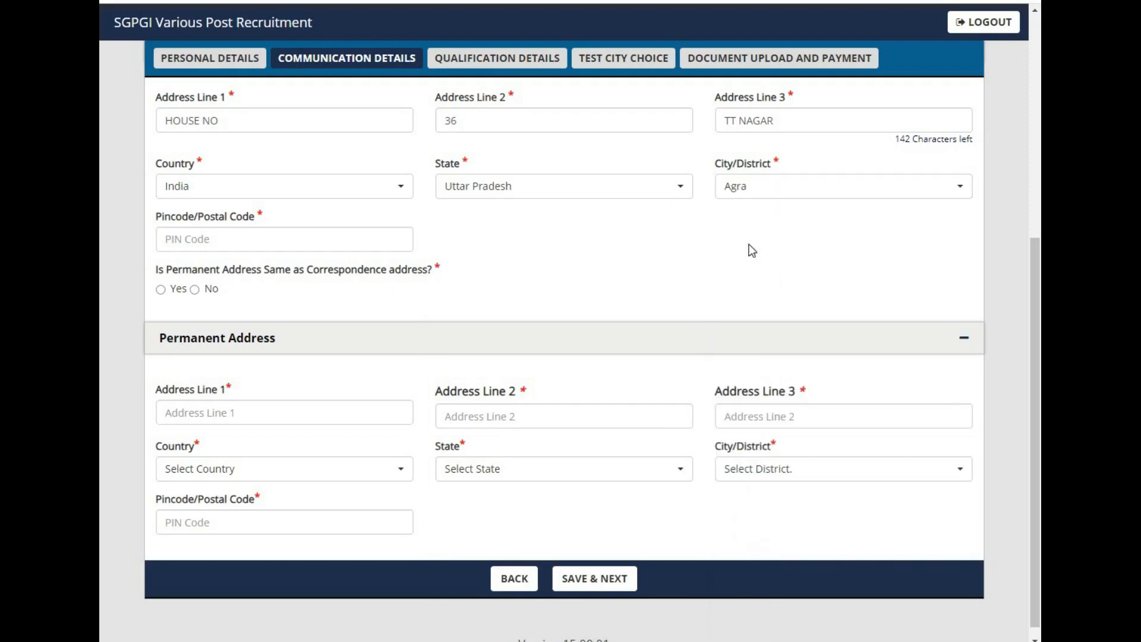
{"action": "left_click", "coordinate": [235, 243]}
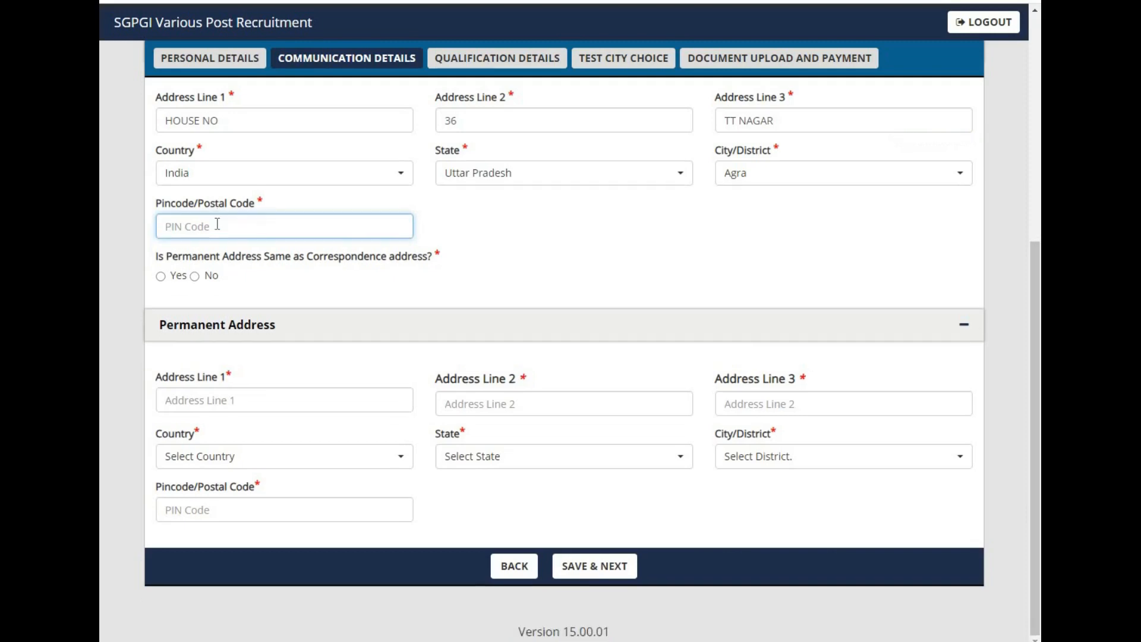
{"action": "type", "text": "2"}
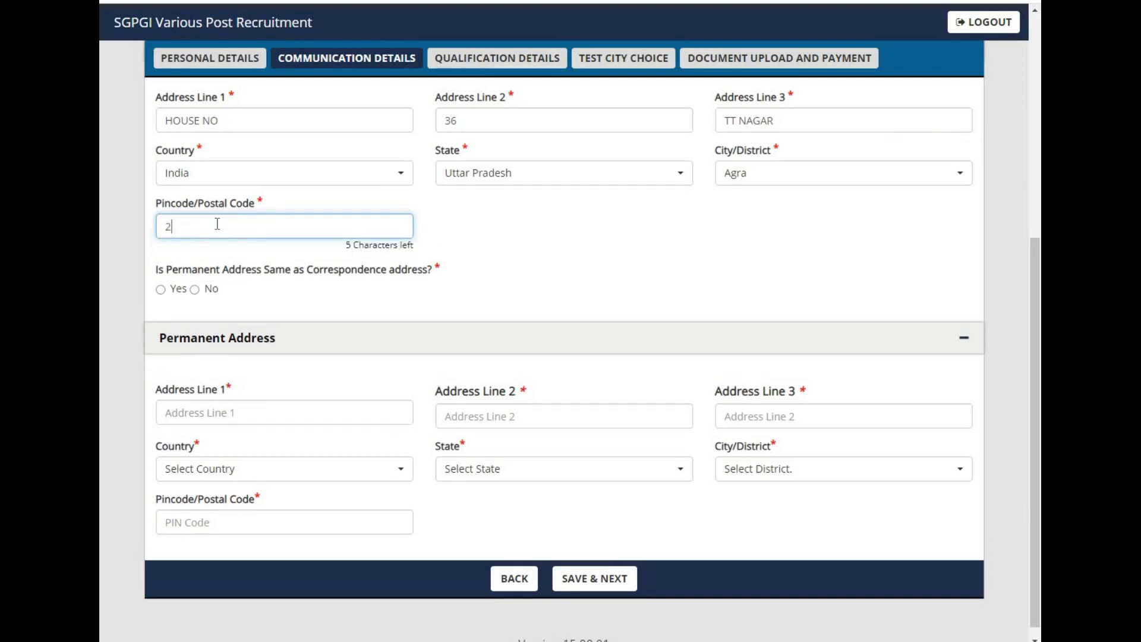
{"action": "type", "text": "1"}
{"action": "key", "text": "BackSpace"}
{"action": "type", "text": "31001"}
Step: Mark the permanent address as the same as correspondence, then save the communication details and acknowledge the confirmation
{"action": "left_click", "coordinate": [183, 288]}
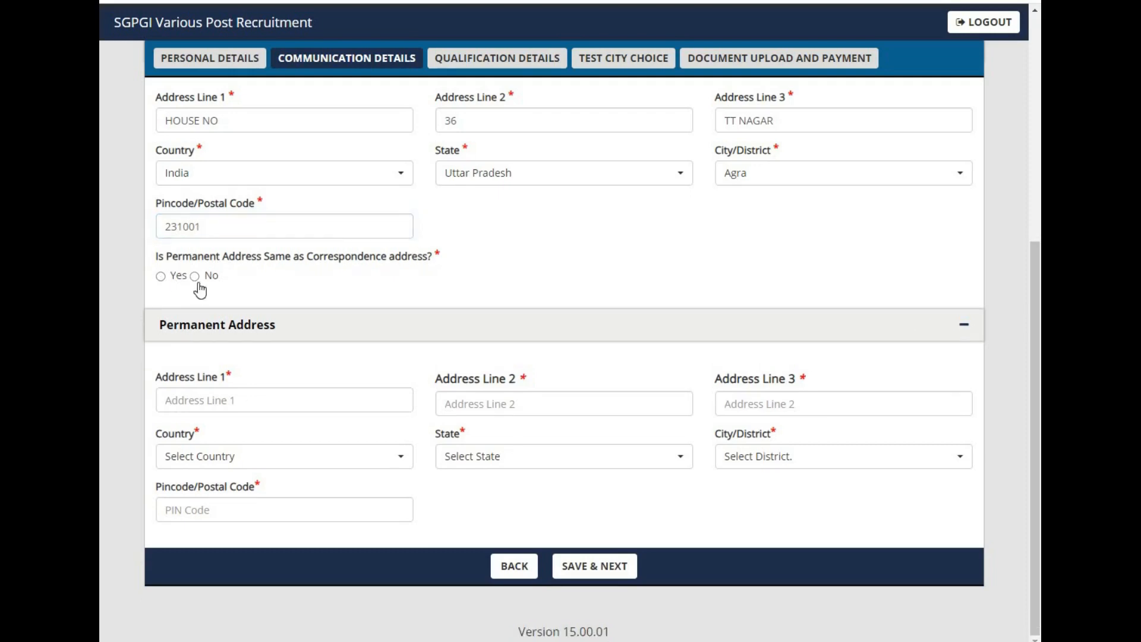
{"action": "left_click", "coordinate": [161, 276]}
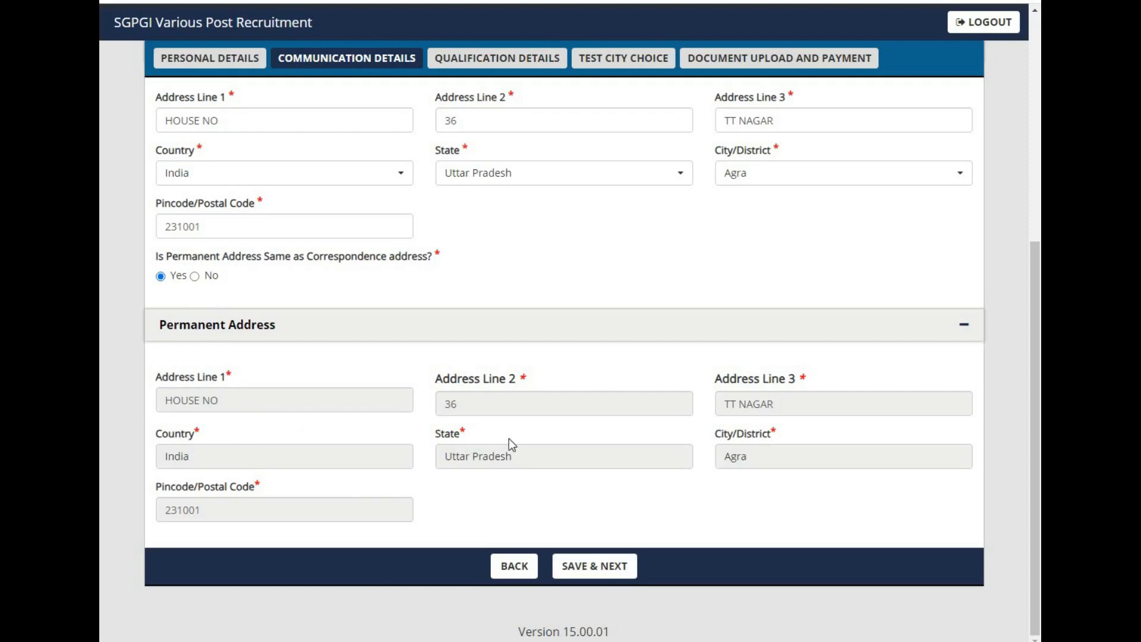
{"action": "left_click", "coordinate": [584, 566]}
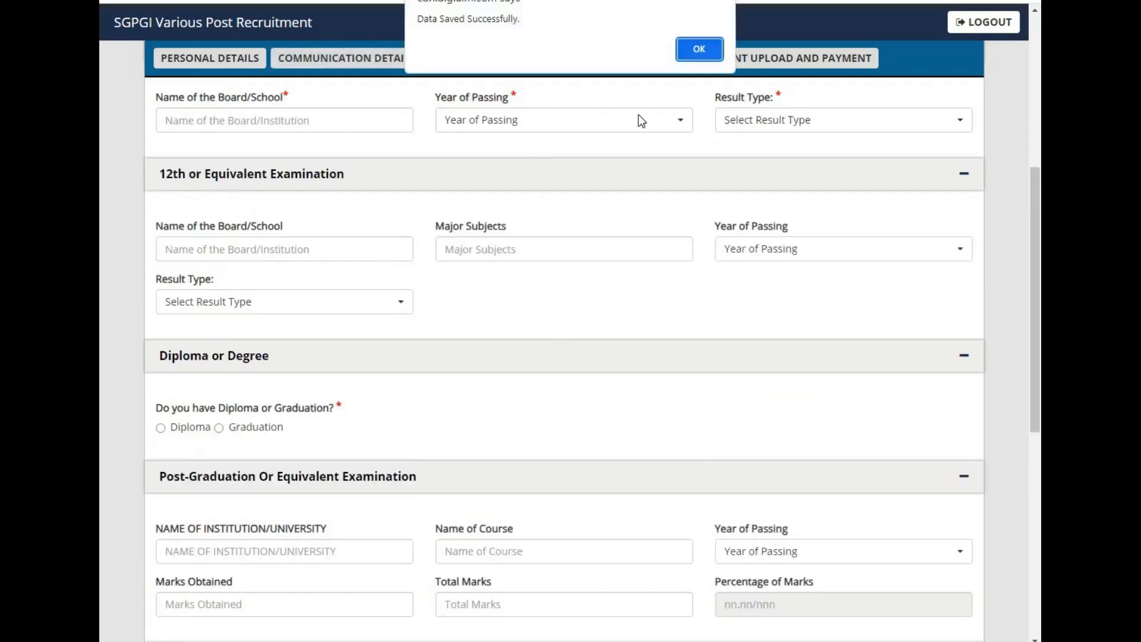
{"action": "left_click", "coordinate": [702, 49]}
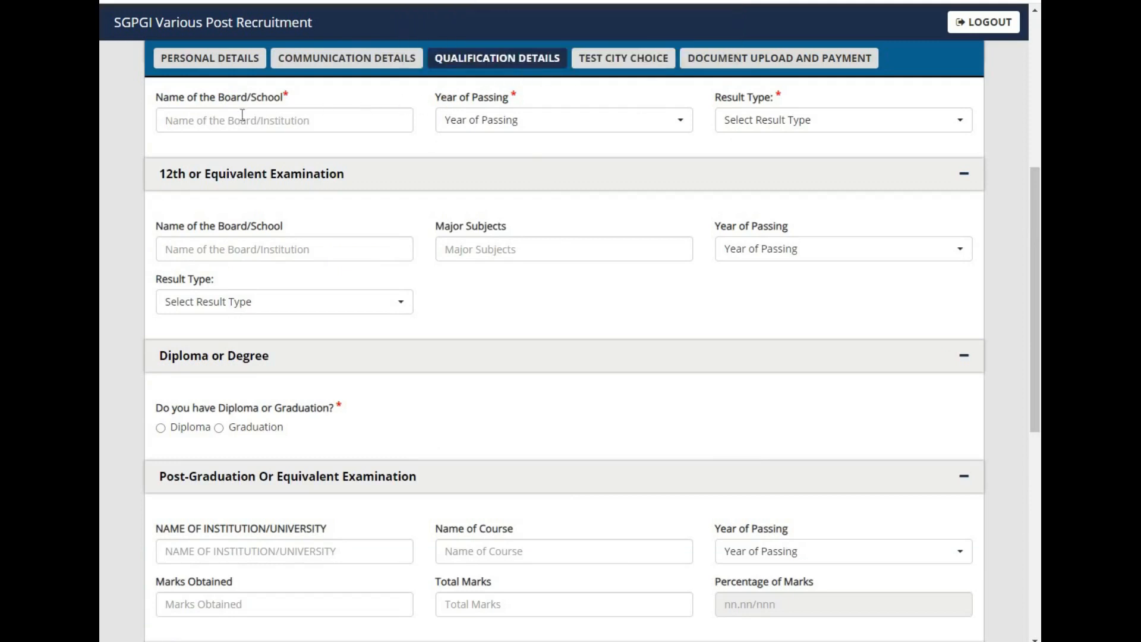
Step: Enter UP BOARD as the board name for the 10th or equivalent examination
{"action": "left_click_drag", "start_coordinate": [1038, 251], "coordinate": [1029, 163]}
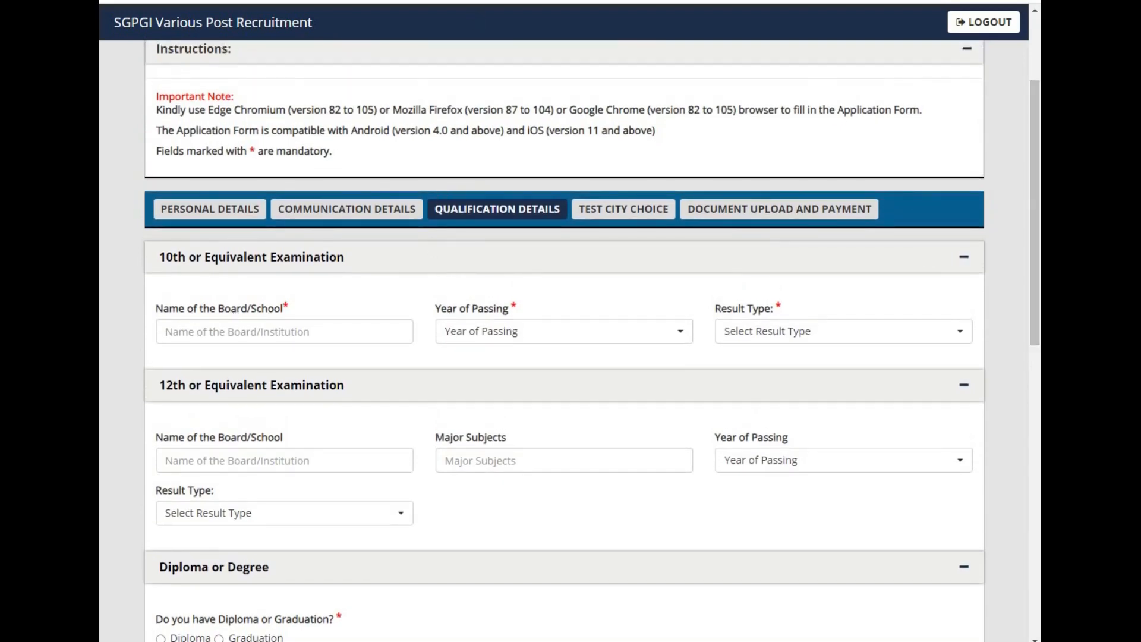
{"action": "left_click", "coordinate": [228, 331]}
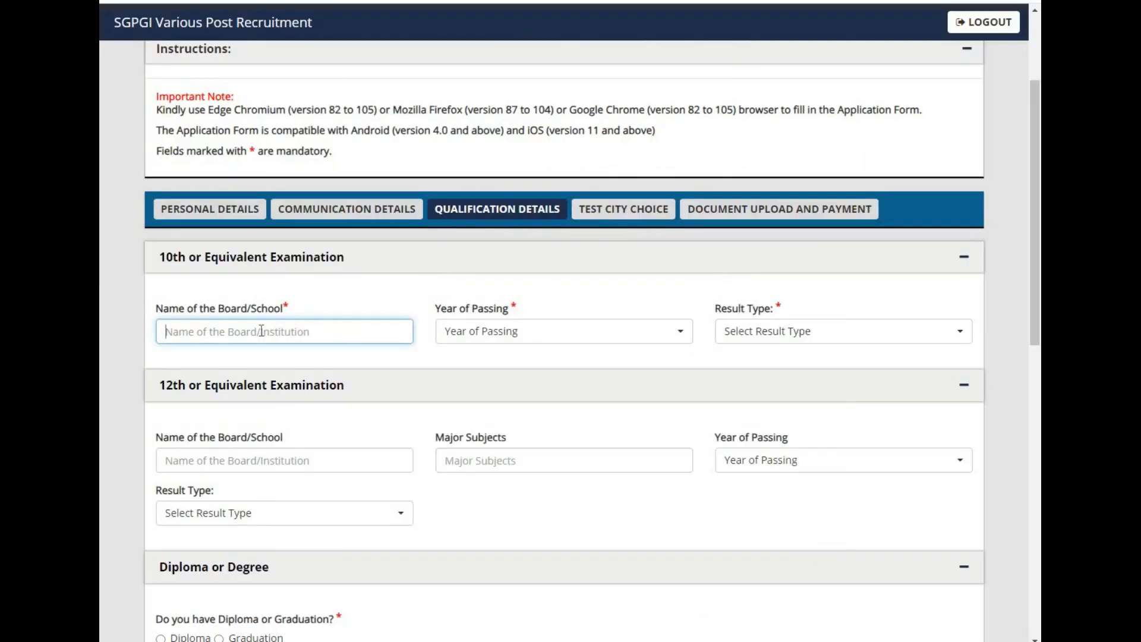
{"action": "left_click", "coordinate": [262, 330]}
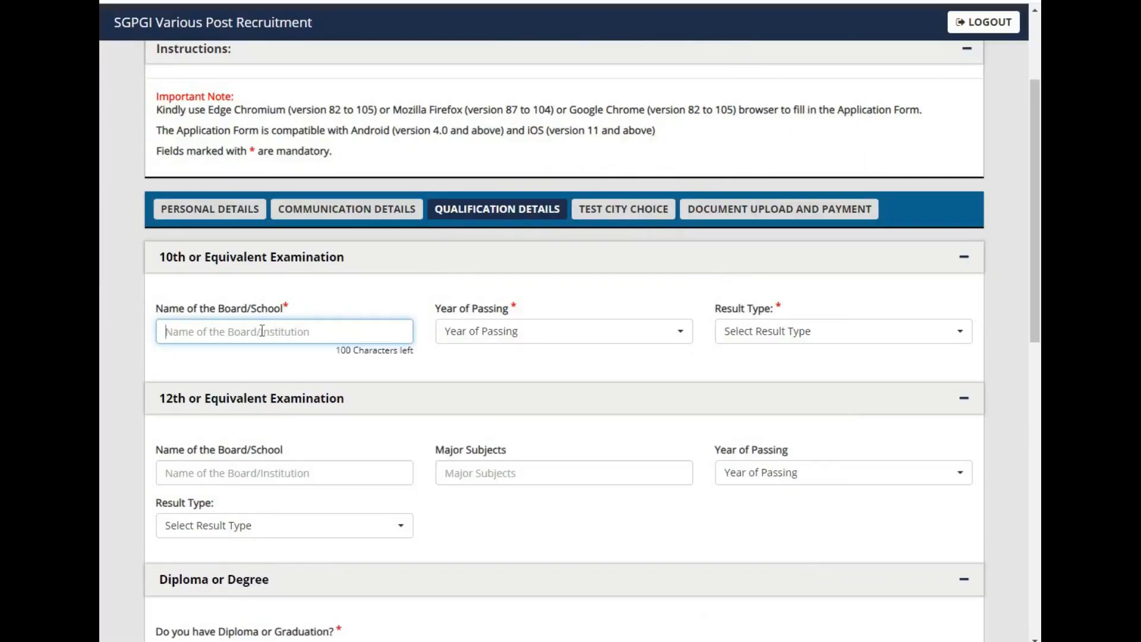
{"action": "type", "text": "UP BOARD"}
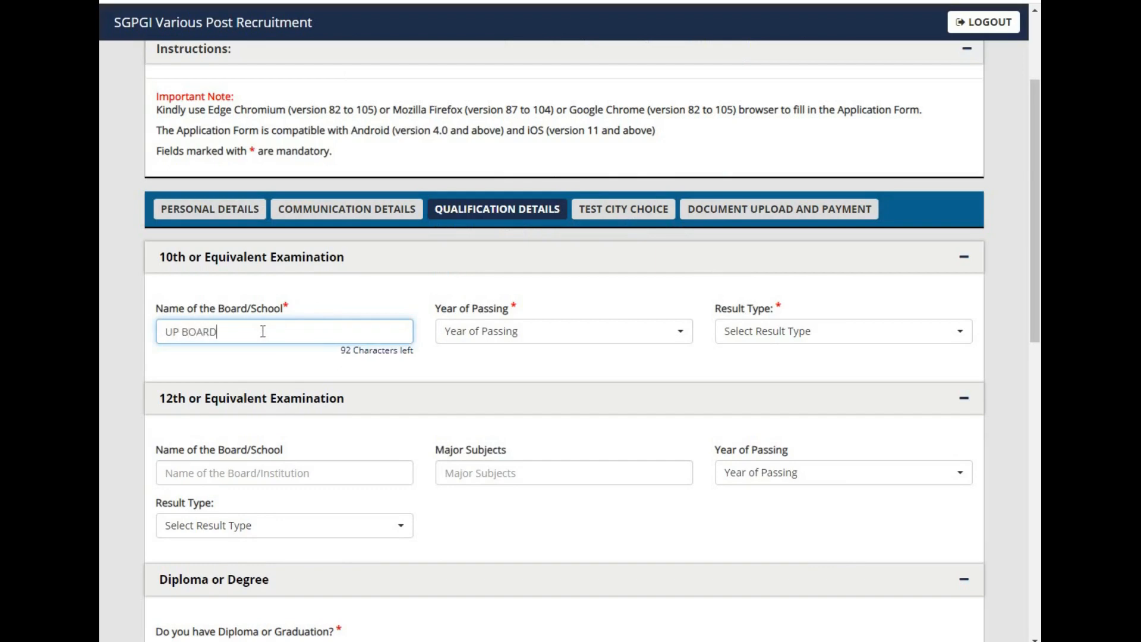
{"action": "key", "text": "Tab"}
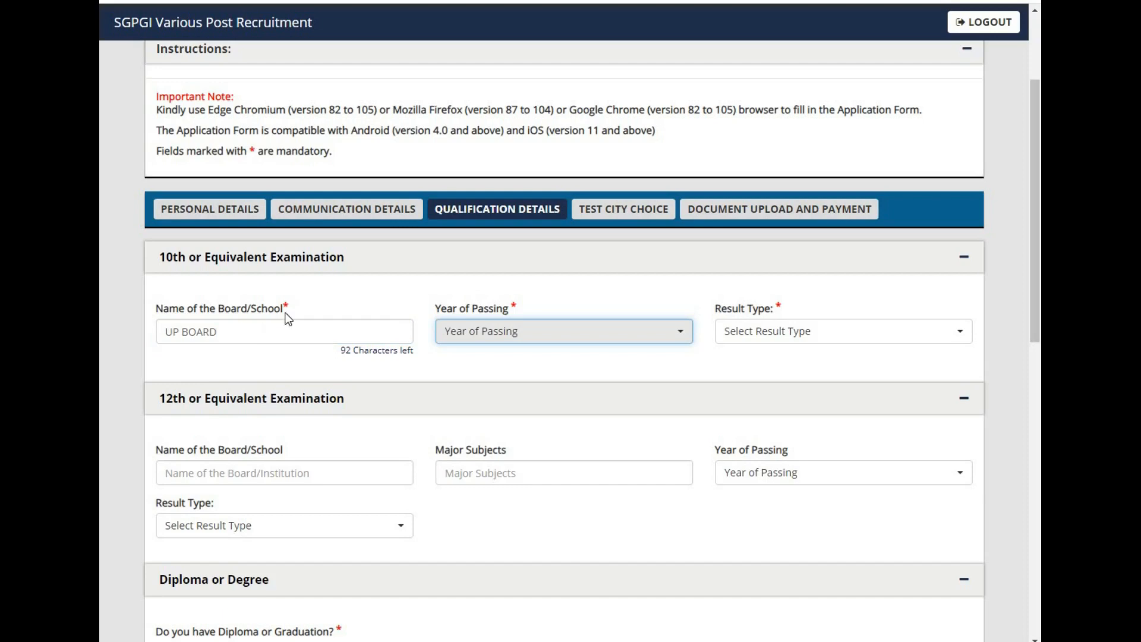
Step: Set the 10th examination's year of passing to 2016 and its result type to Percentage
{"action": "left_click", "coordinate": [476, 336]}
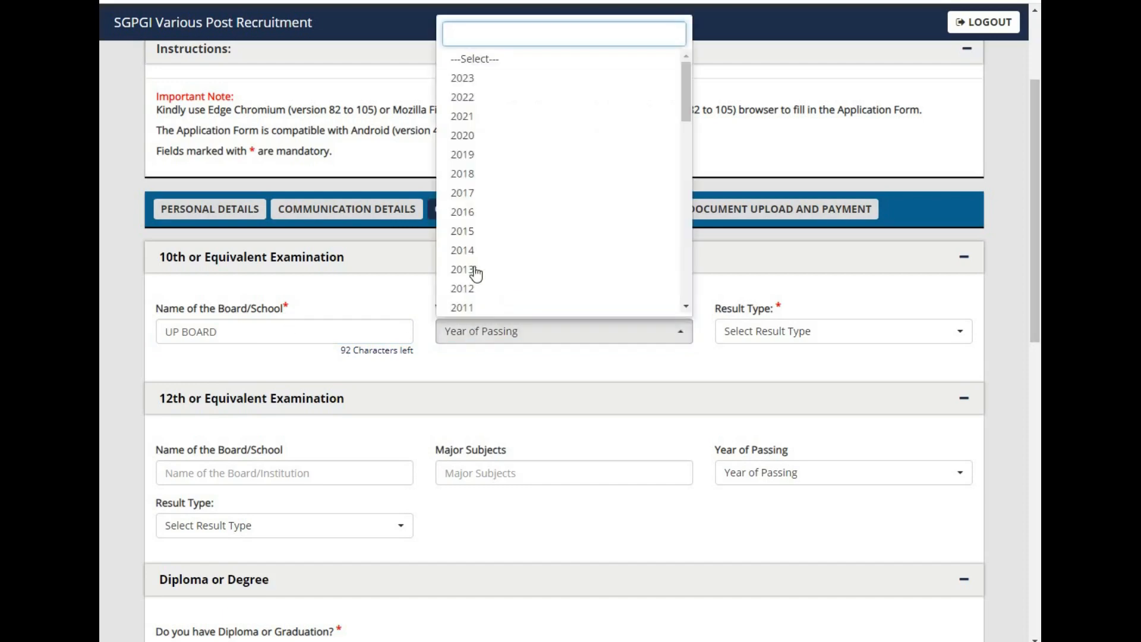
{"action": "left_click", "coordinate": [477, 221]}
{"action": "left_click", "coordinate": [791, 332]}
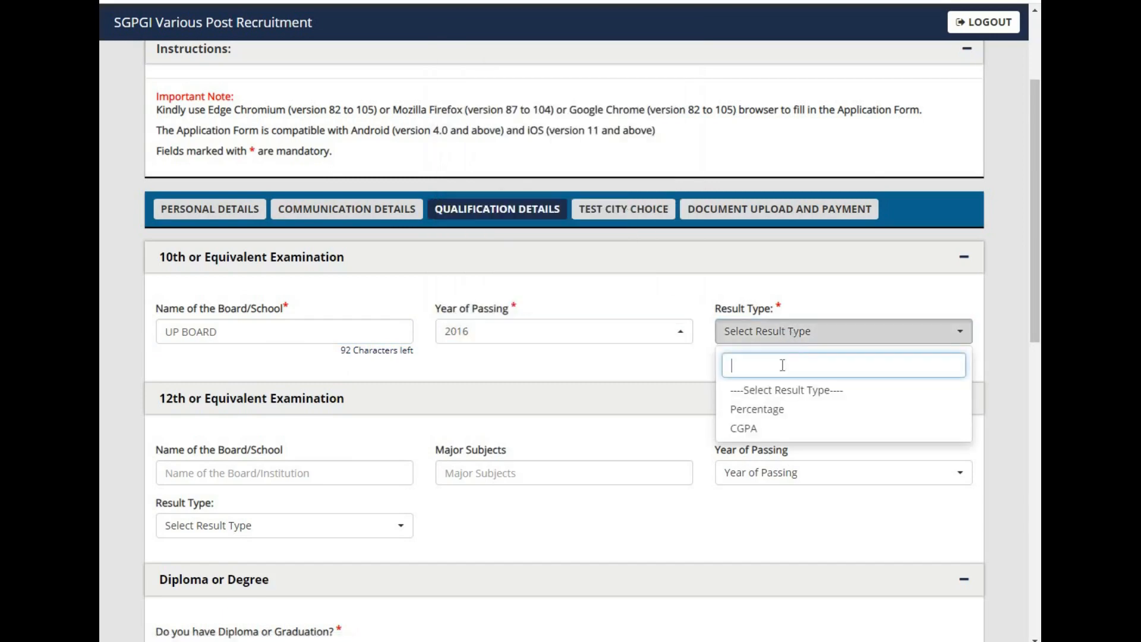
{"action": "left_click", "coordinate": [775, 417]}
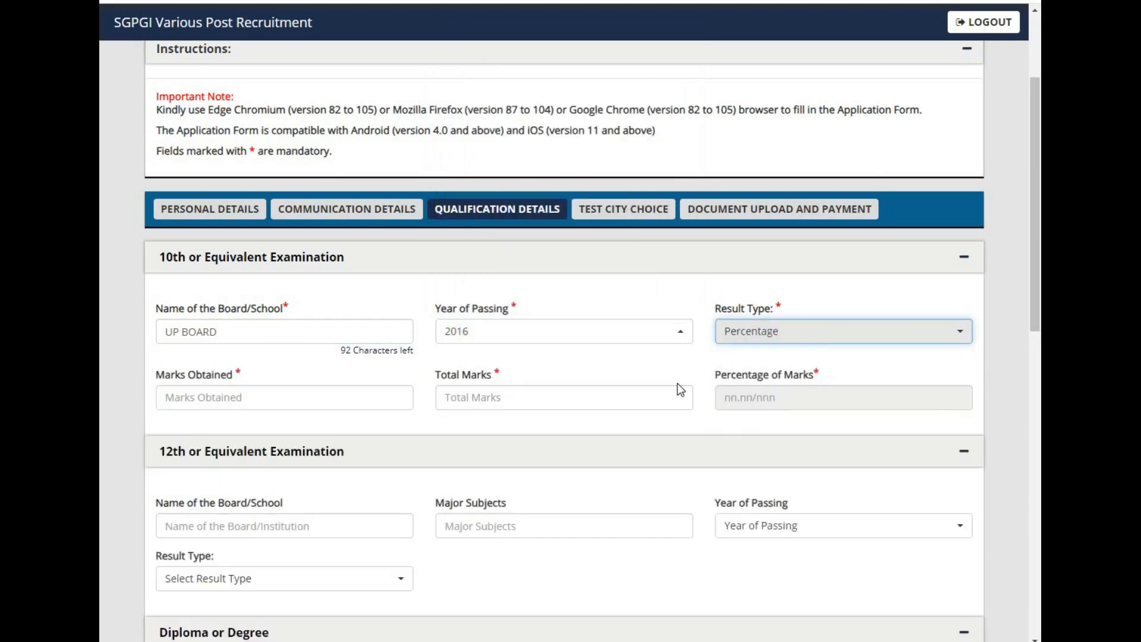
Step: Enter 455 marks obtained out of 600 total marks for the 10th examination
{"action": "left_click", "coordinate": [325, 405]}
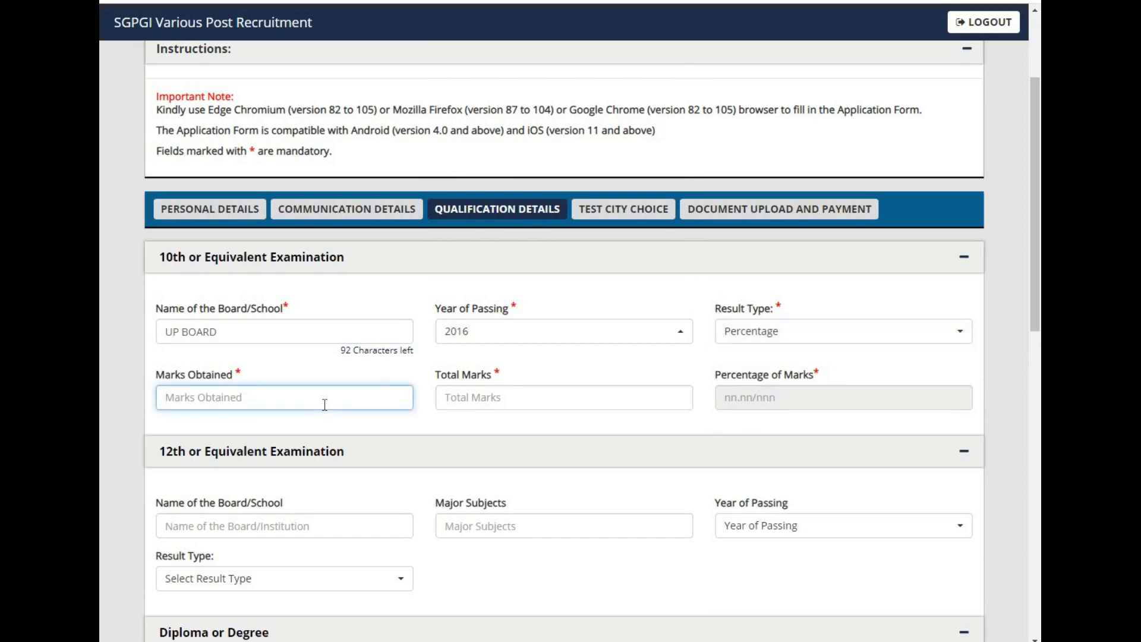
{"action": "type", "text": "455"}
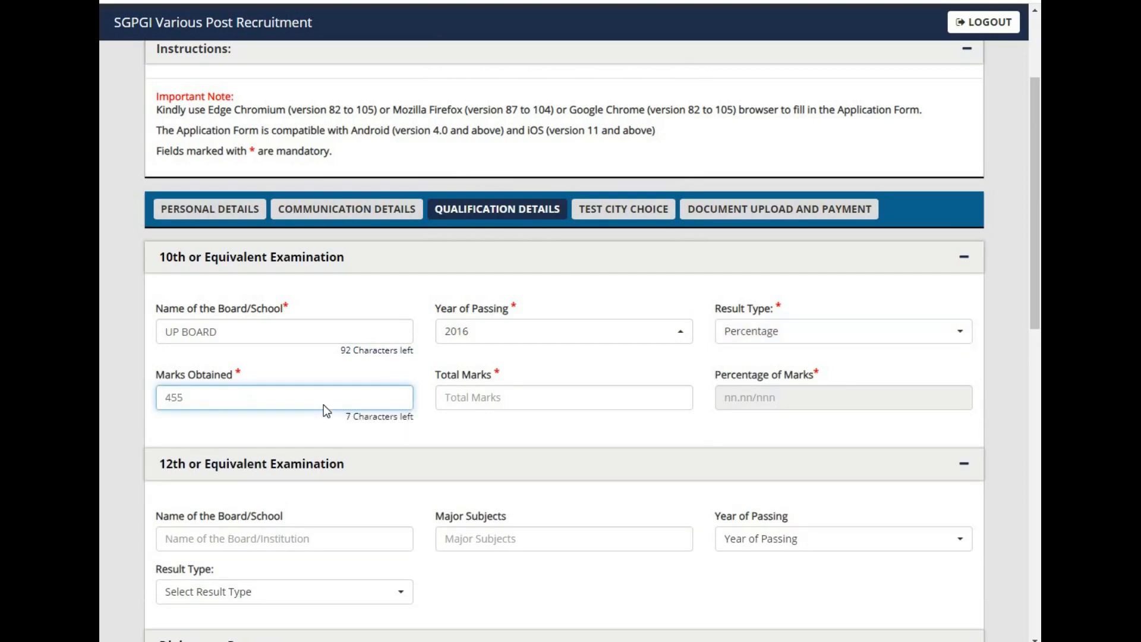
{"action": "key", "text": "Tab"}
{"action": "type", "text": "600"}
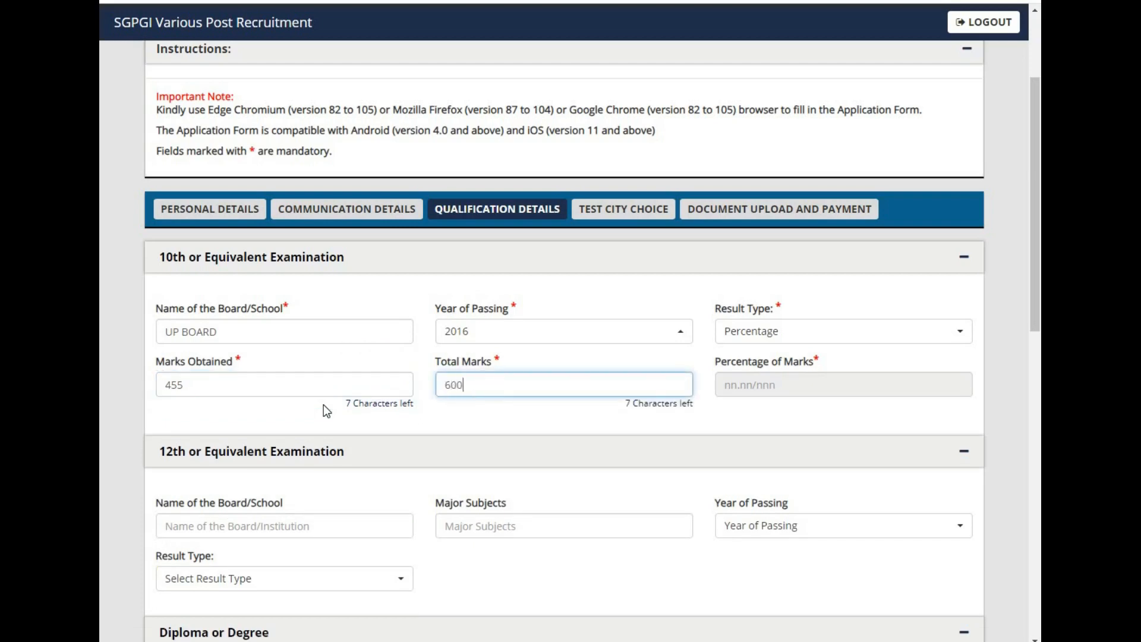
{"action": "key", "text": "Tab"}
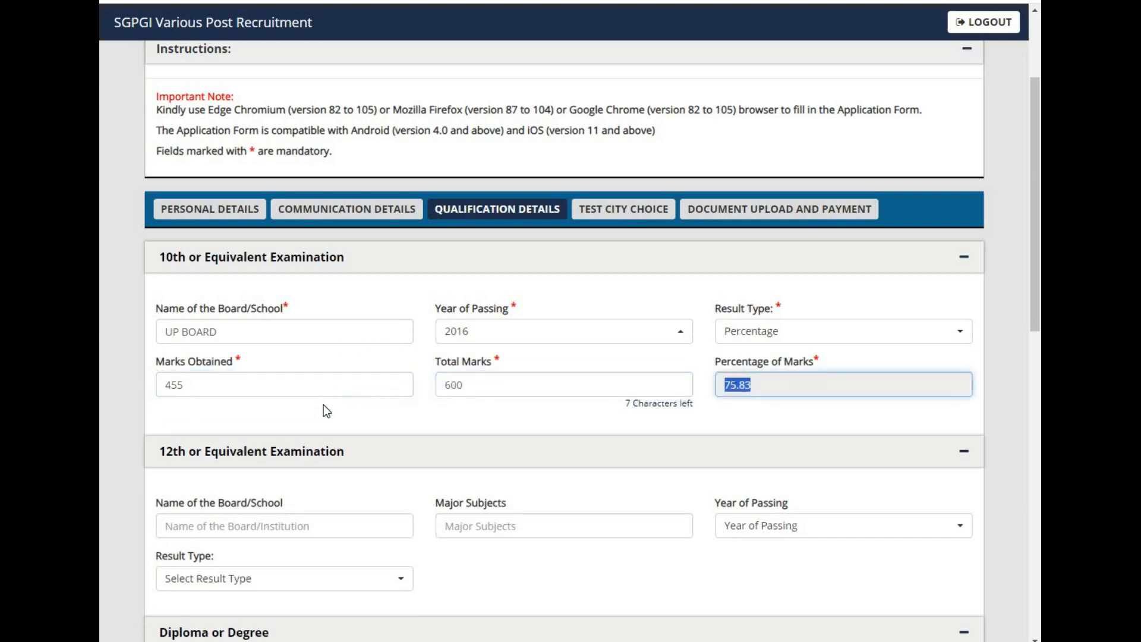
Step: Enter UP BOARD as the 12th examination's board name and MATHS as its major subjects
{"action": "left_click", "coordinate": [243, 524]}
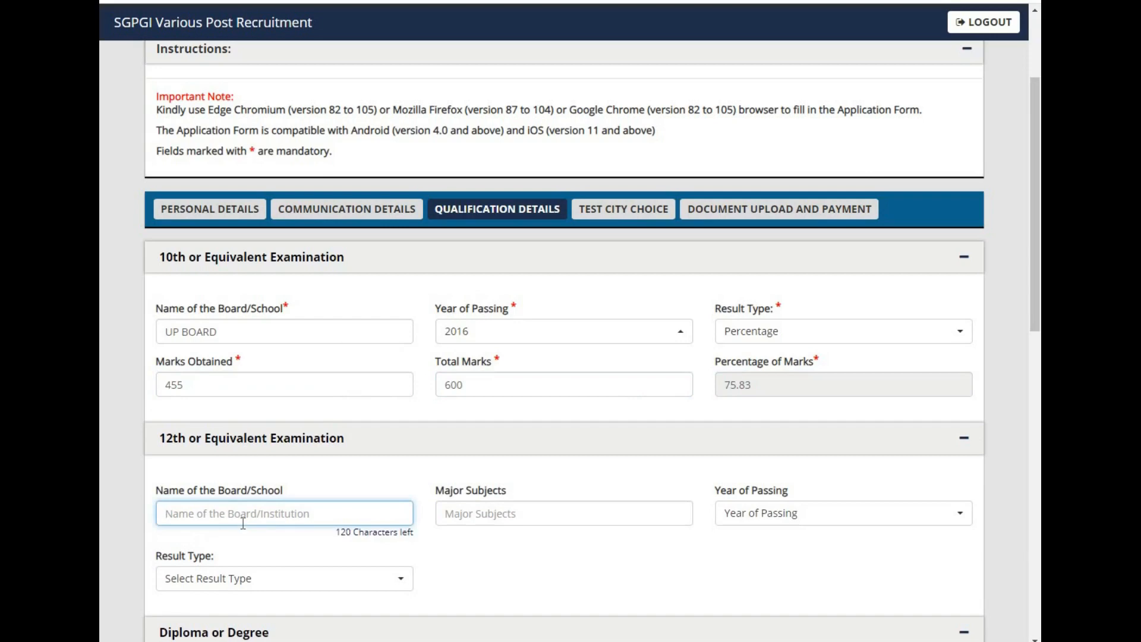
{"action": "type", "text": "UP "}
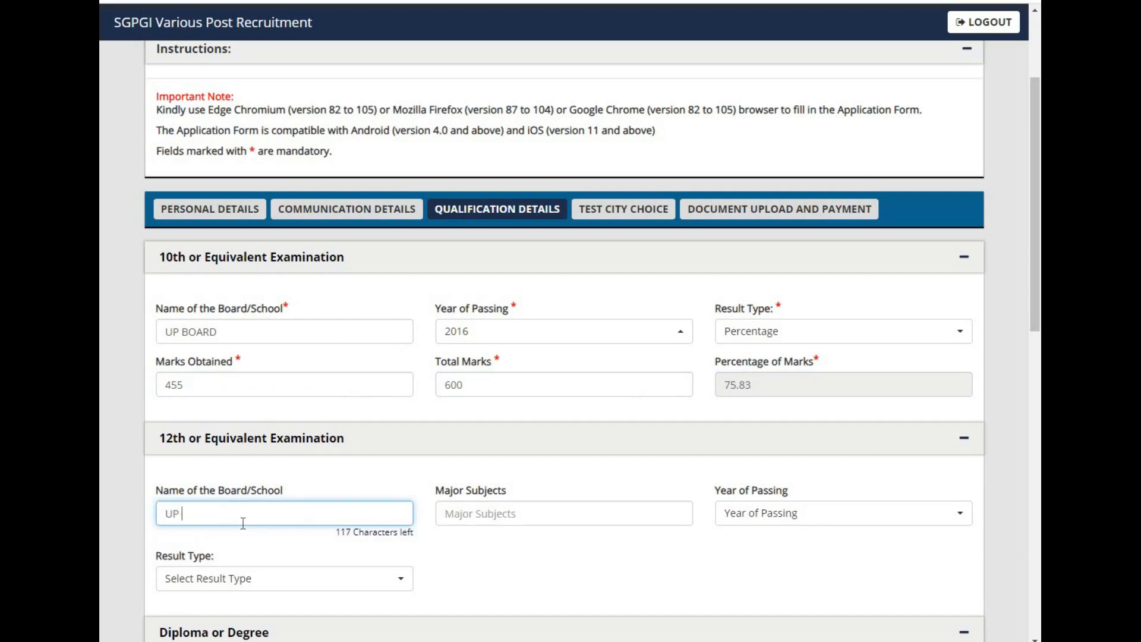
{"action": "type", "text": "BOARD"}
{"action": "key", "text": "Tab"}
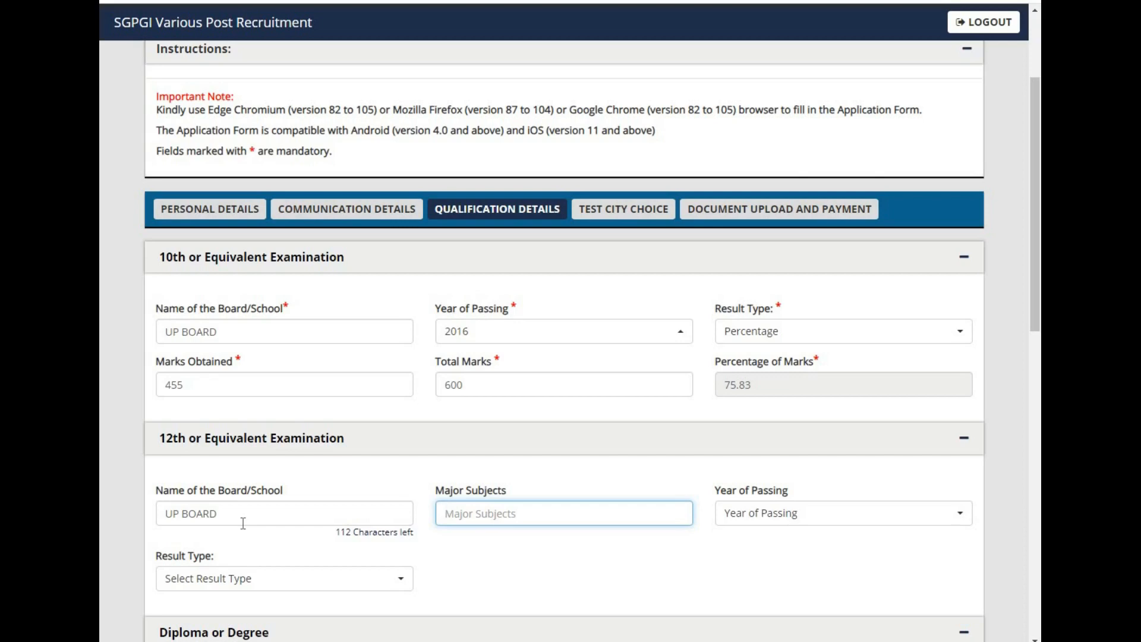
{"action": "type", "text": "M"}
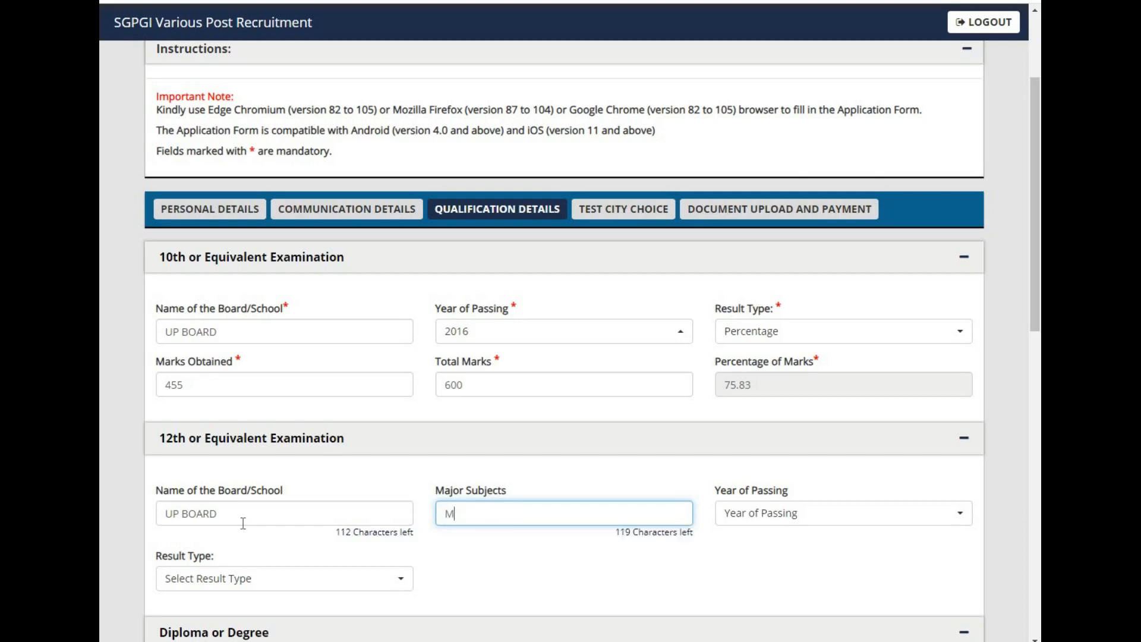
{"action": "type", "text": "ATHS"}
{"action": "key", "text": "Tab"}
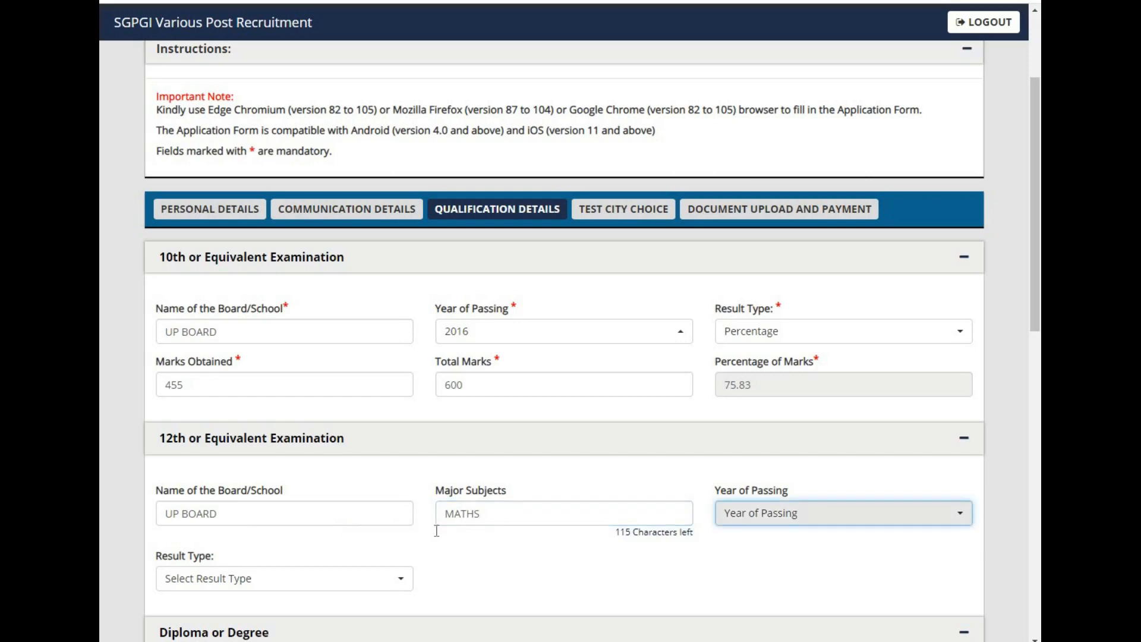
Step: Set the 12th examination's year of passing to 2018 and its result type to Percentage
{"action": "left_click", "coordinate": [764, 516]}
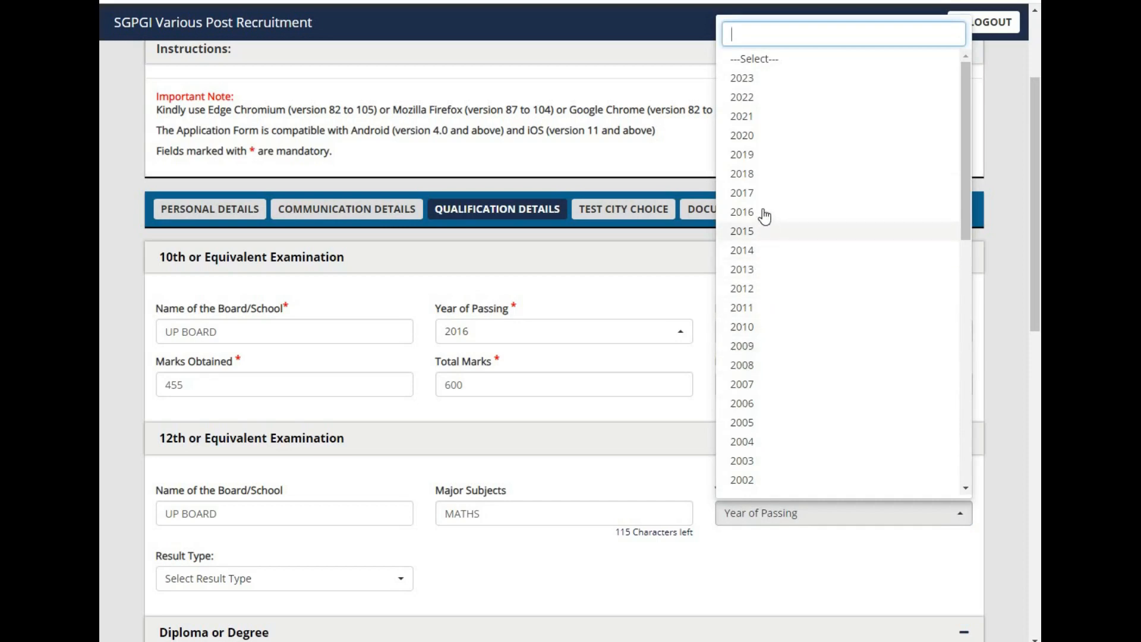
{"action": "left_click", "coordinate": [755, 174]}
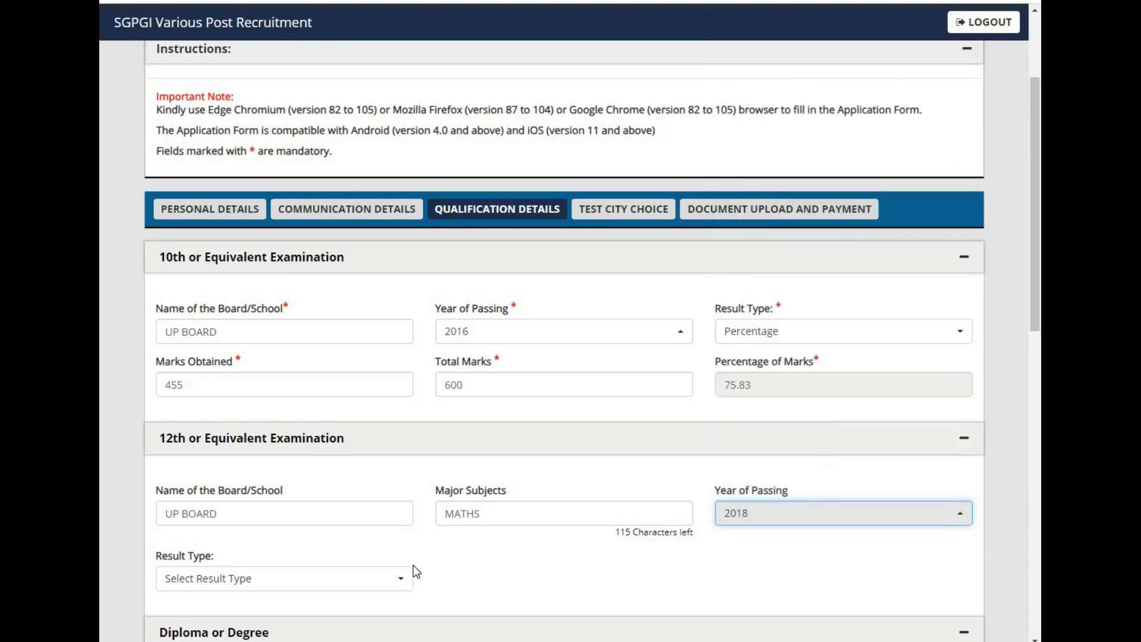
{"action": "left_click", "coordinate": [408, 581]}
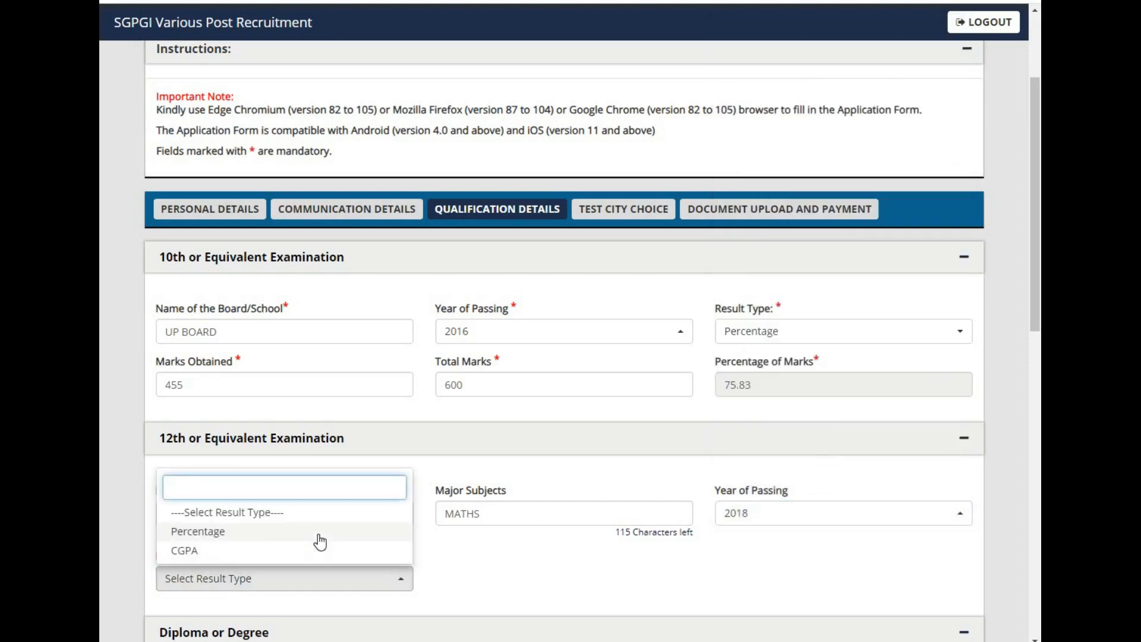
{"action": "left_click", "coordinate": [320, 536]}
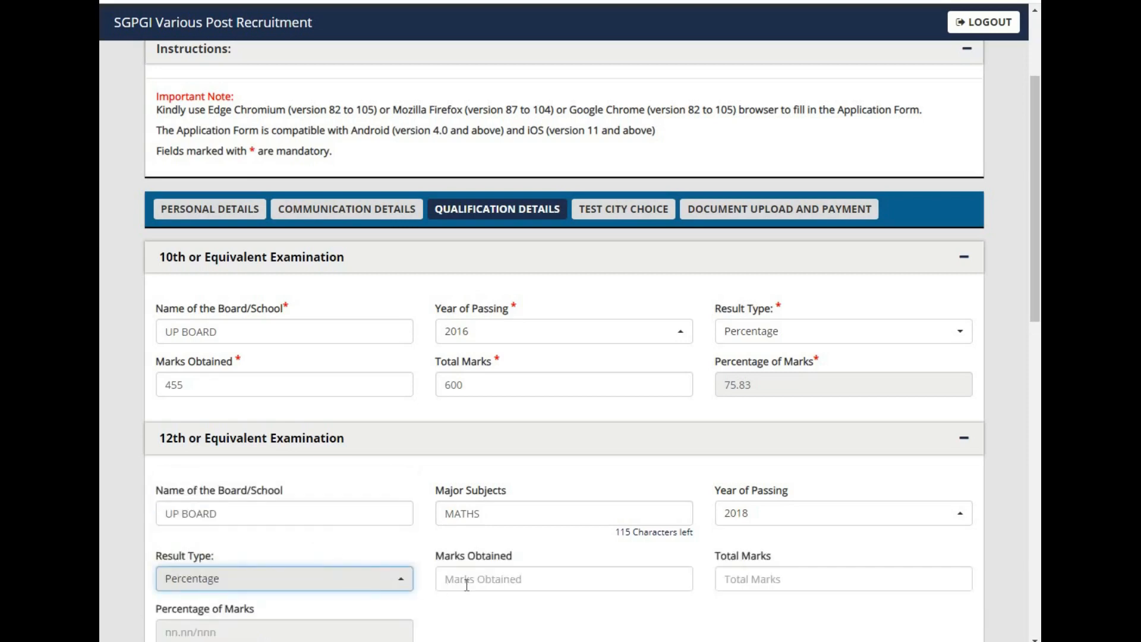
Step: Enter 512 marks obtained out of 600 total marks for the 12th examination
{"action": "left_click", "coordinate": [480, 581]}
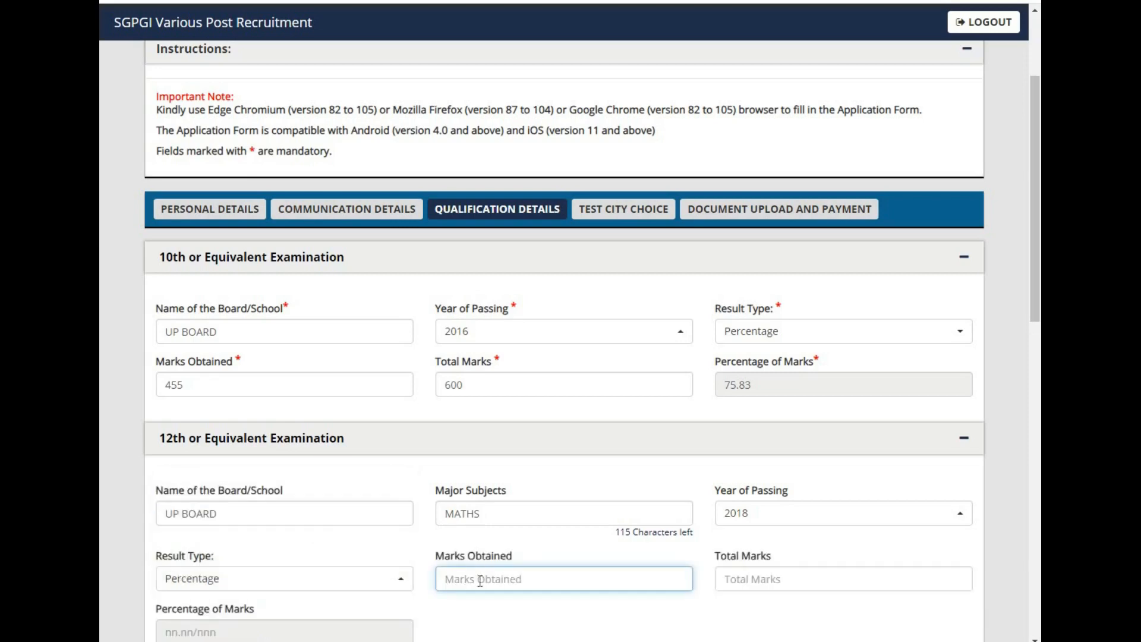
{"action": "type", "text": "51"}
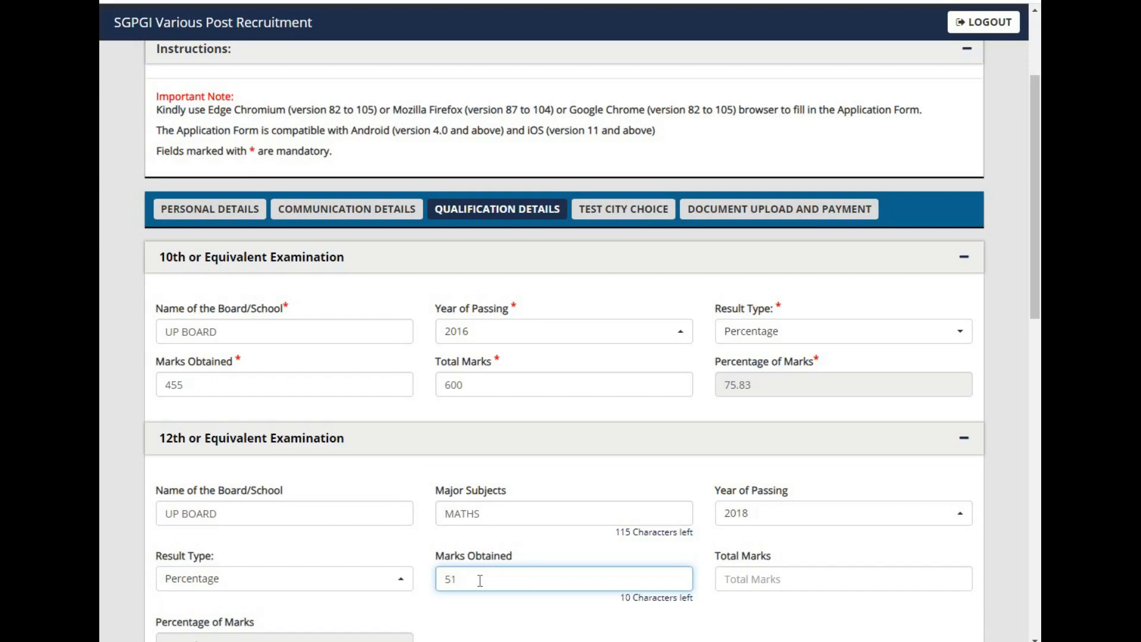
{"action": "type", "text": "2"}
{"action": "key", "text": "Tab"}
{"action": "type", "text": "600"}
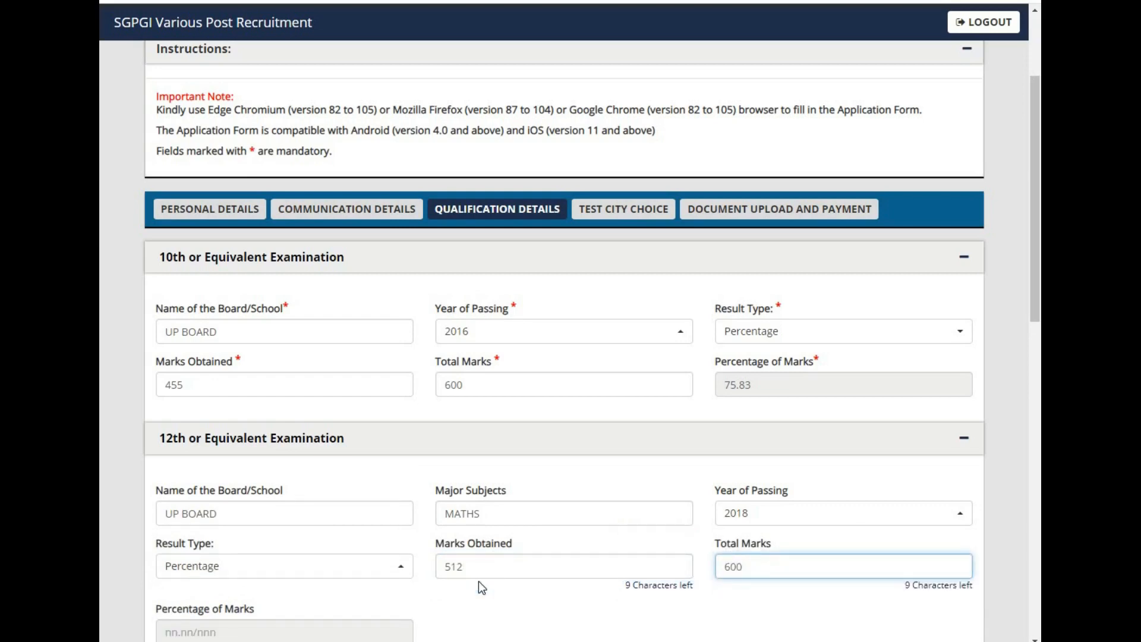
{"action": "key", "text": "Tab"}
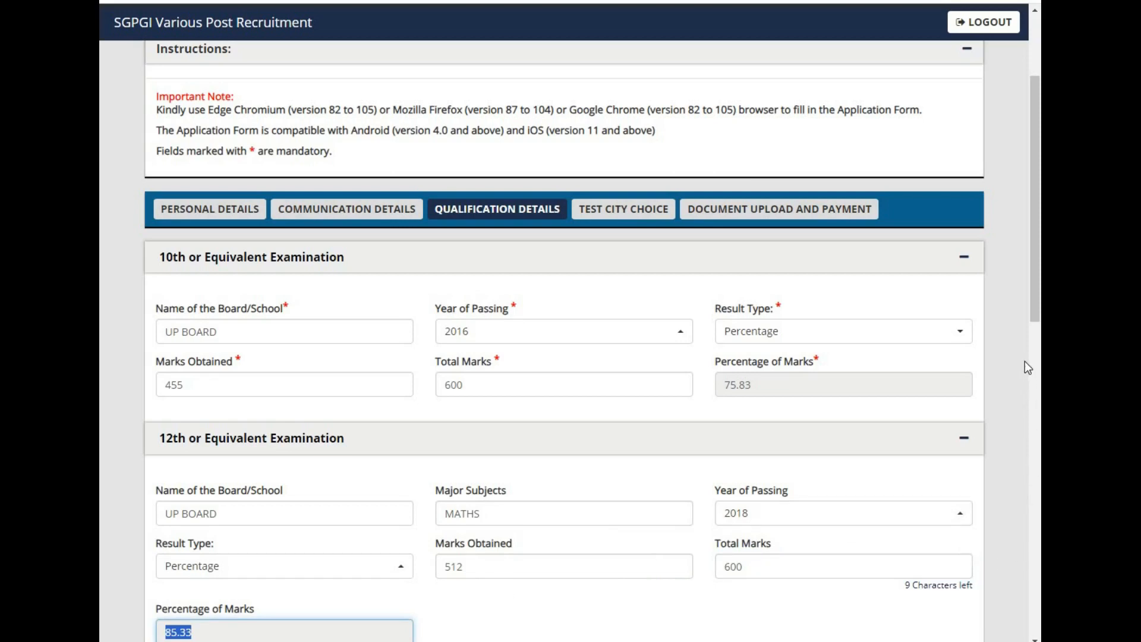
Step: Choose Diploma as the qualification type and enter LNIT as the diploma's institution name
{"action": "left_click_drag", "start_coordinate": [1036, 309], "coordinate": [1035, 453]}
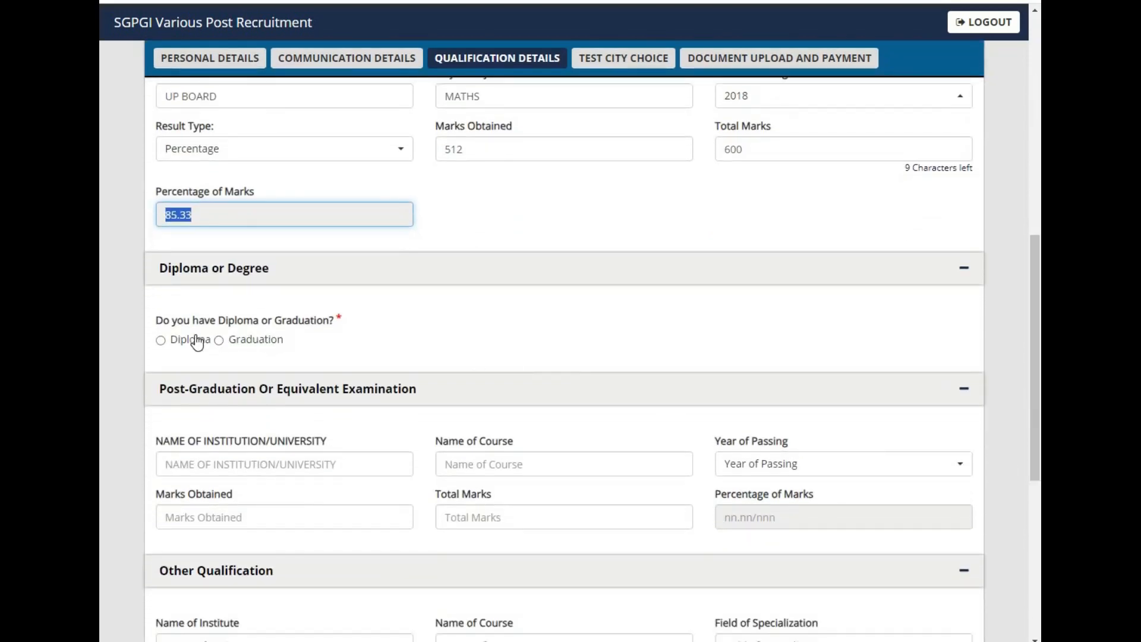
{"action": "left_click", "coordinate": [162, 350]}
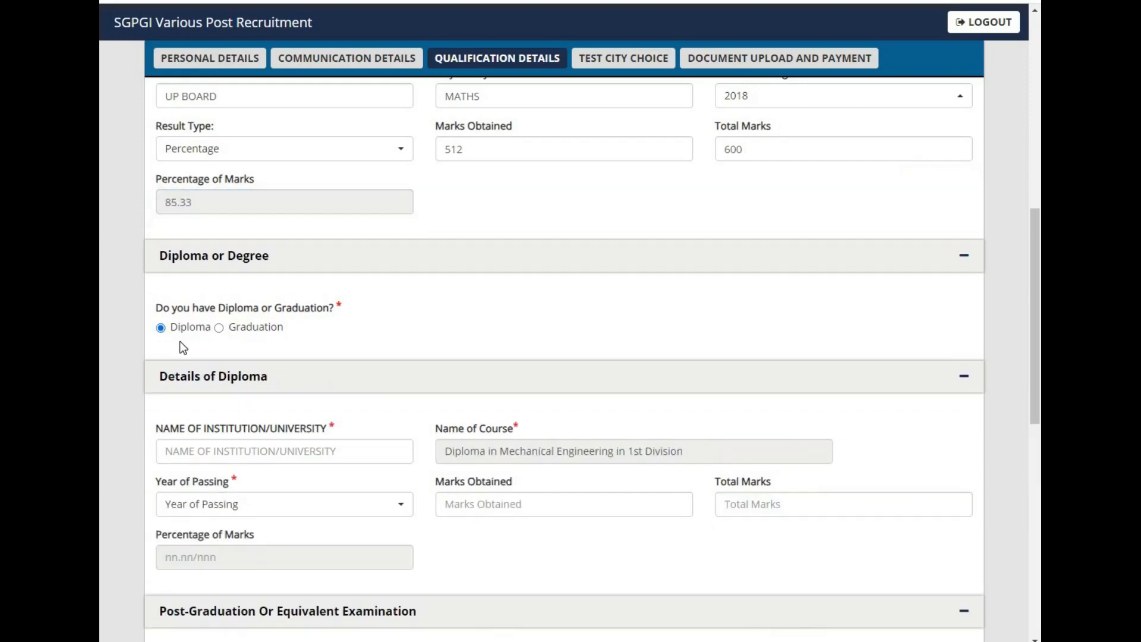
{"action": "left_click", "coordinate": [192, 452]}
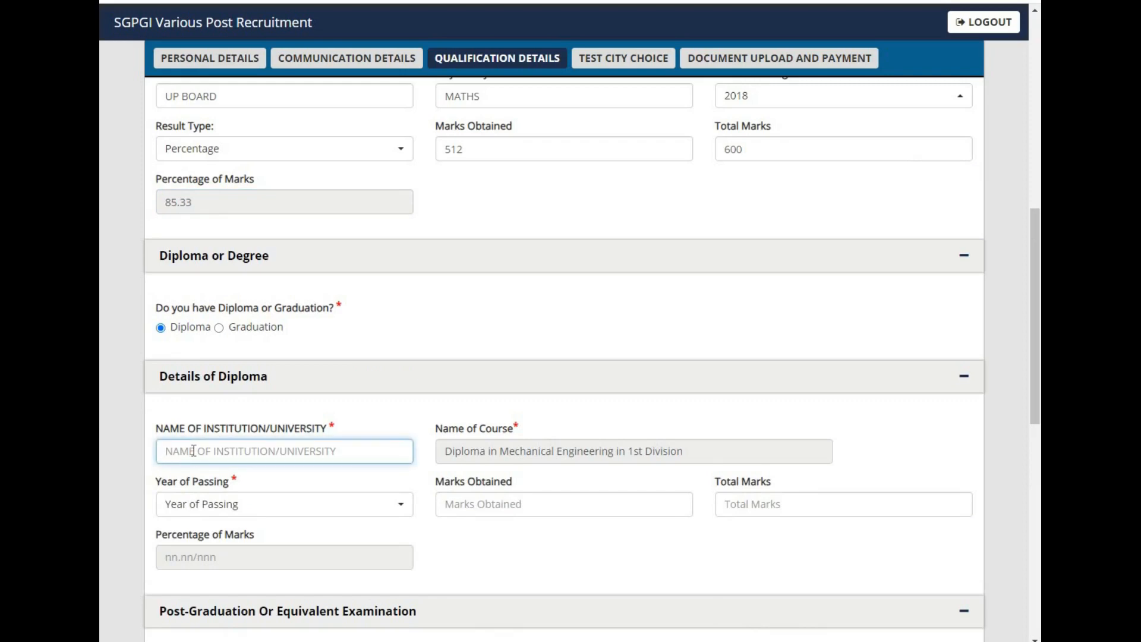
{"action": "key", "text": "Caps_Lock"}
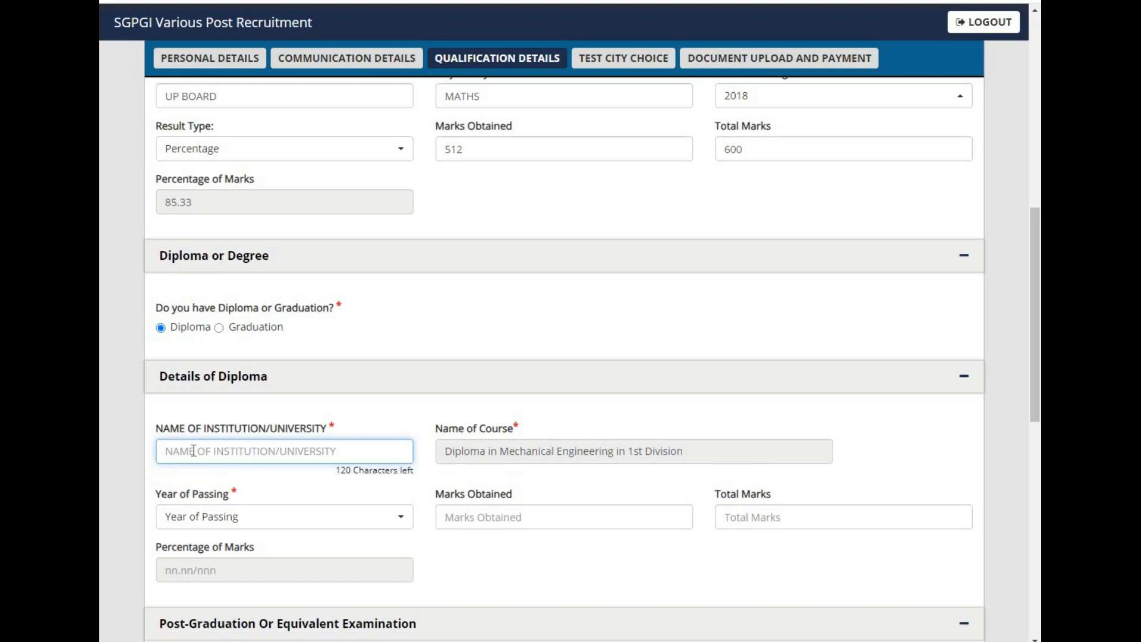
{"action": "type", "text": "LNIT"}
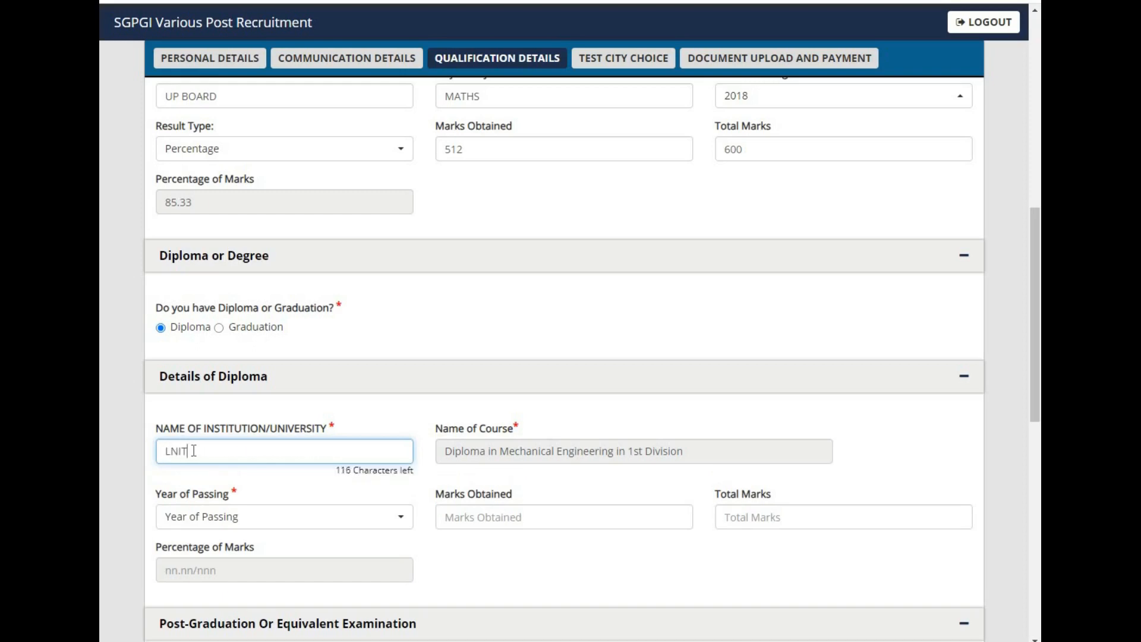
{"action": "key", "text": "Tab"}
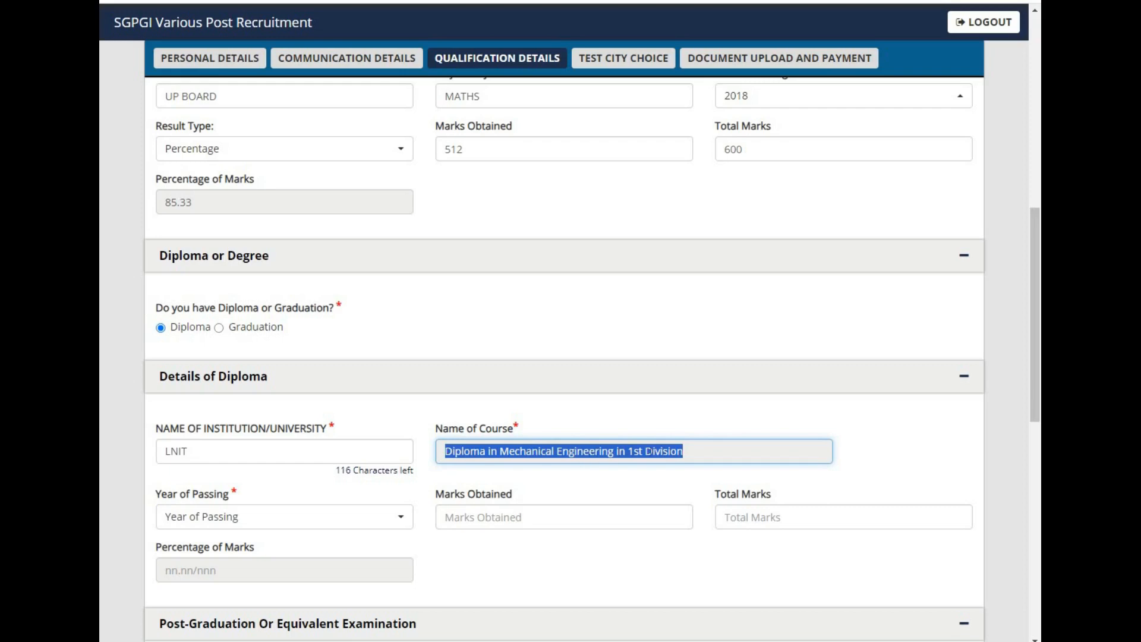
Step: Set the diploma's year of passing to 2021 and enter 1200 marks obtained out of 1500 total
{"action": "left_click", "coordinate": [402, 523]}
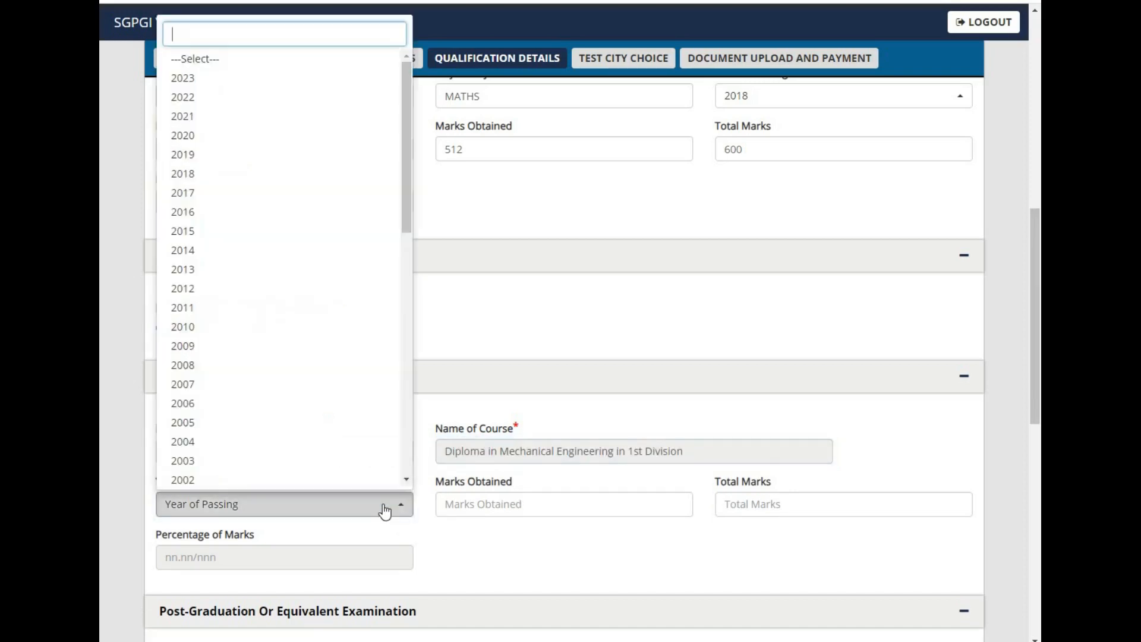
{"action": "left_click", "coordinate": [214, 119]}
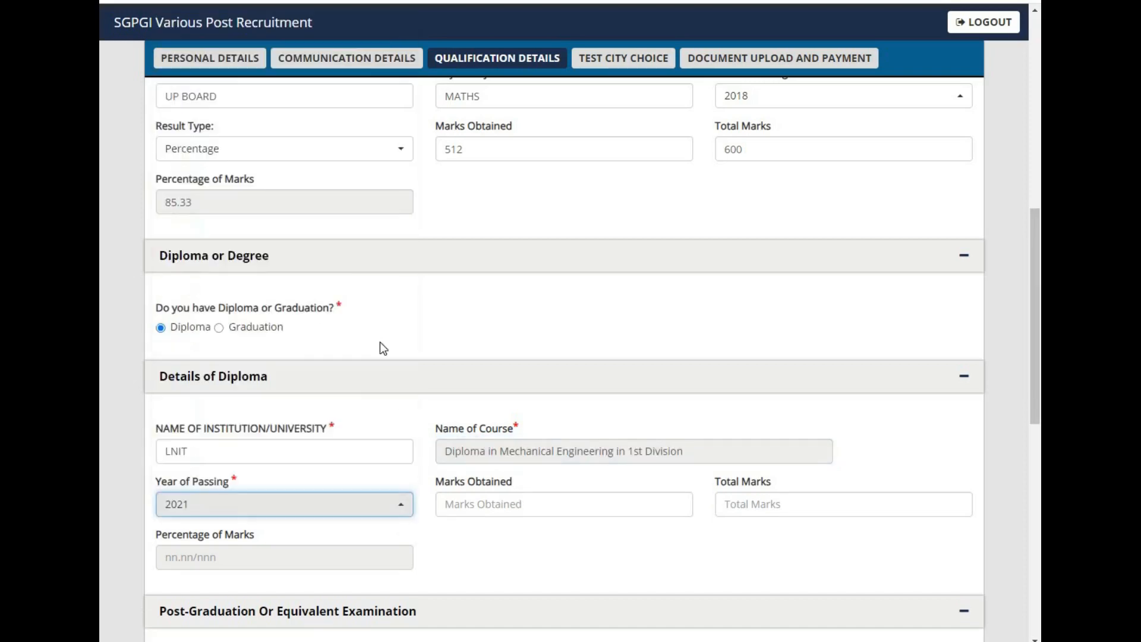
{"action": "left_click", "coordinate": [523, 504]}
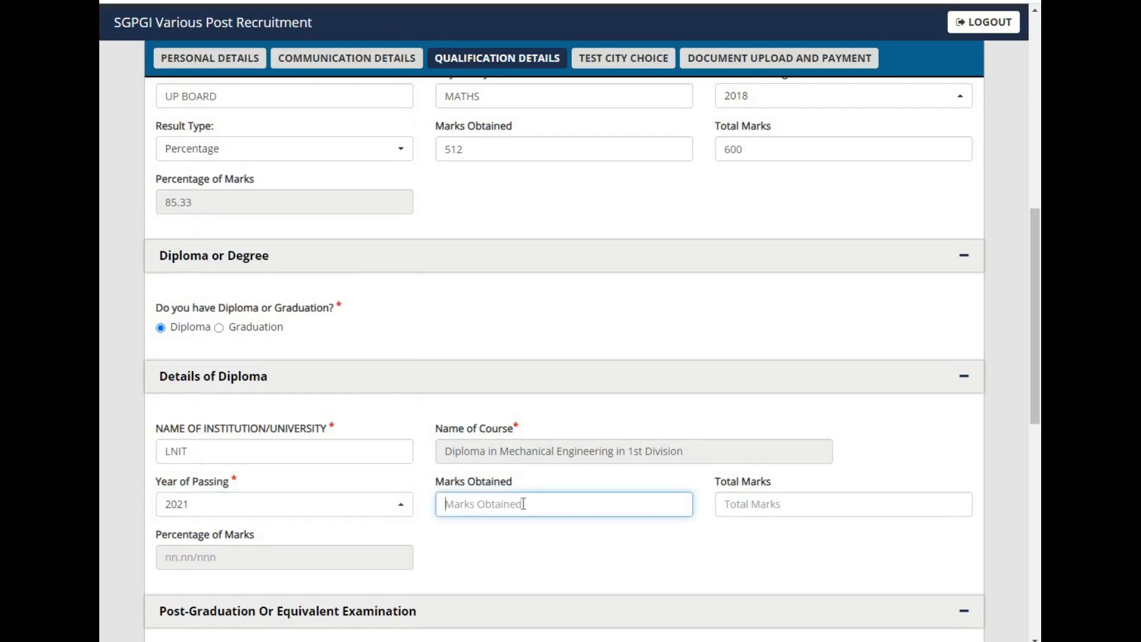
{"action": "type", "text": "12"}
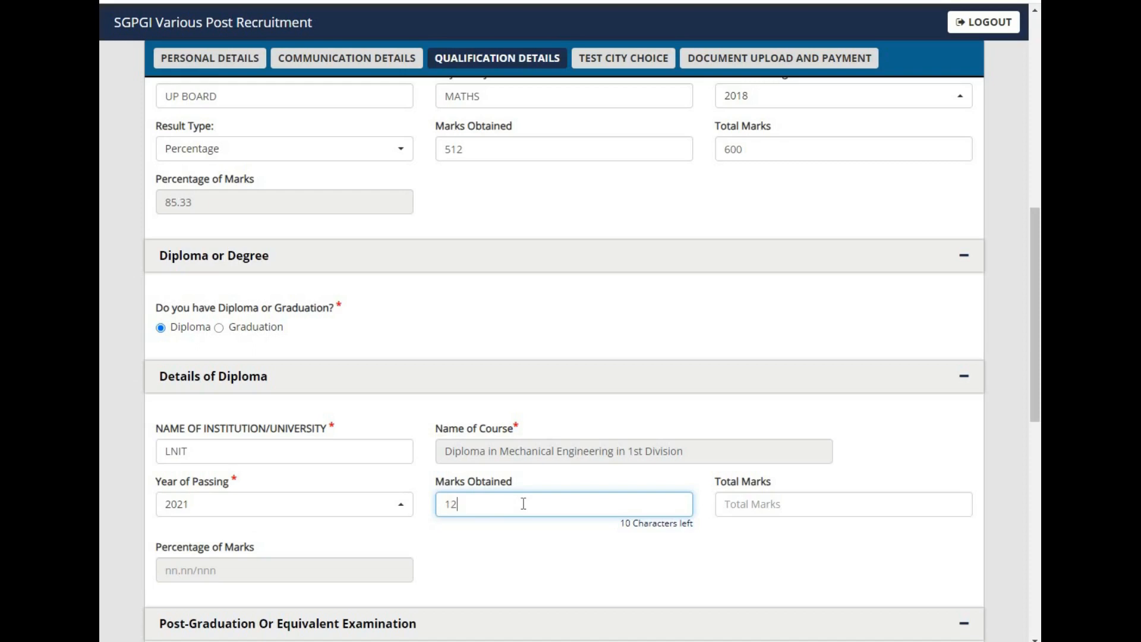
{"action": "type", "text": "00"}
{"action": "key", "text": "Tab"}
{"action": "type", "text": "15"}
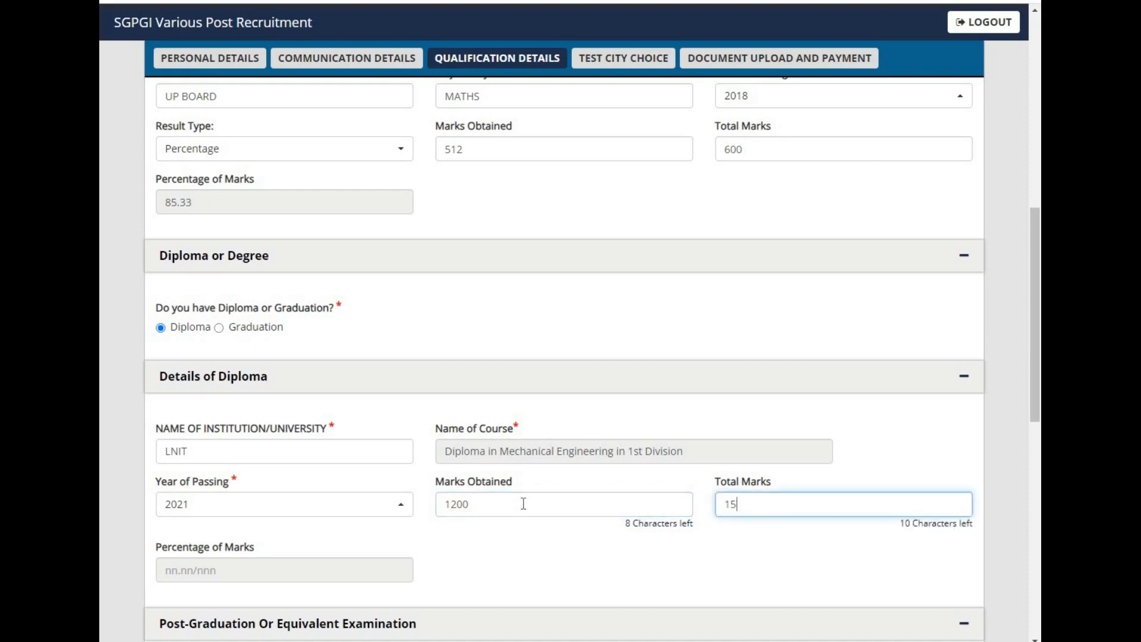
{"action": "type", "text": "00"}
{"action": "key", "text": "Tab"}
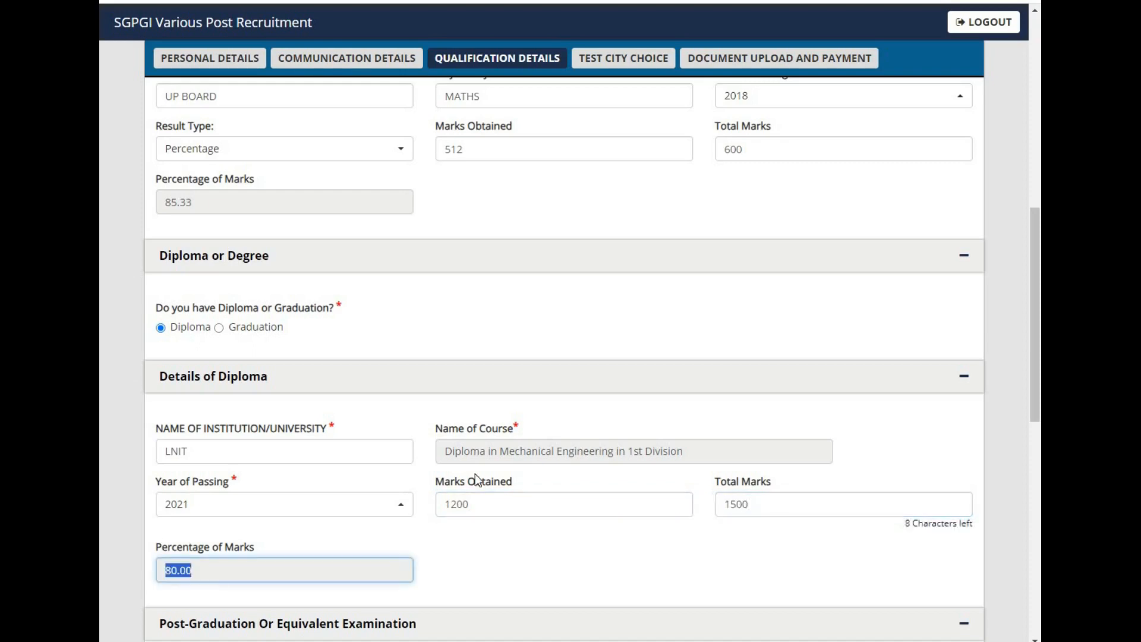
Step: Try to add a new row to the experience details
{"action": "left_click_drag", "start_coordinate": [1035, 406], "coordinate": [975, 616]}
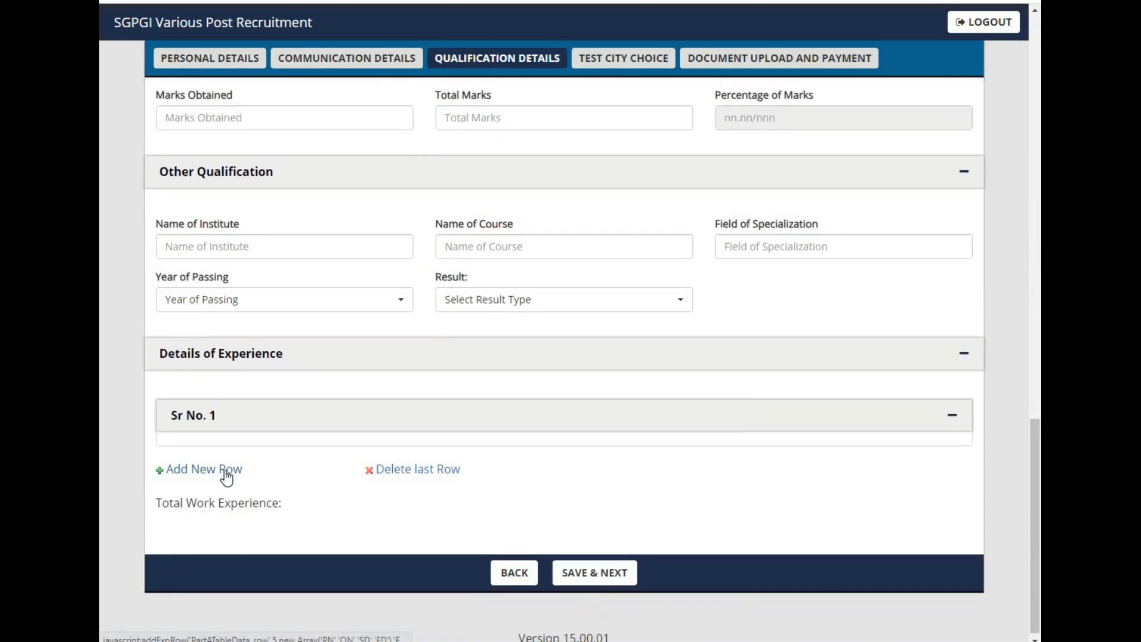
{"action": "left_click", "coordinate": [227, 478]}
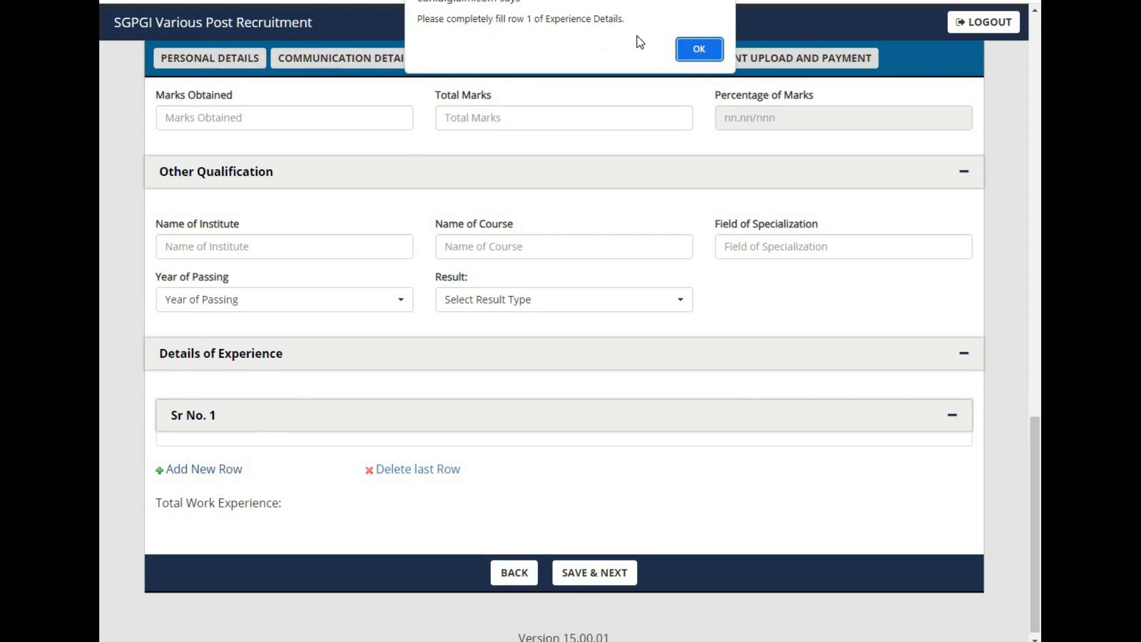
{"action": "left_click", "coordinate": [702, 50]}
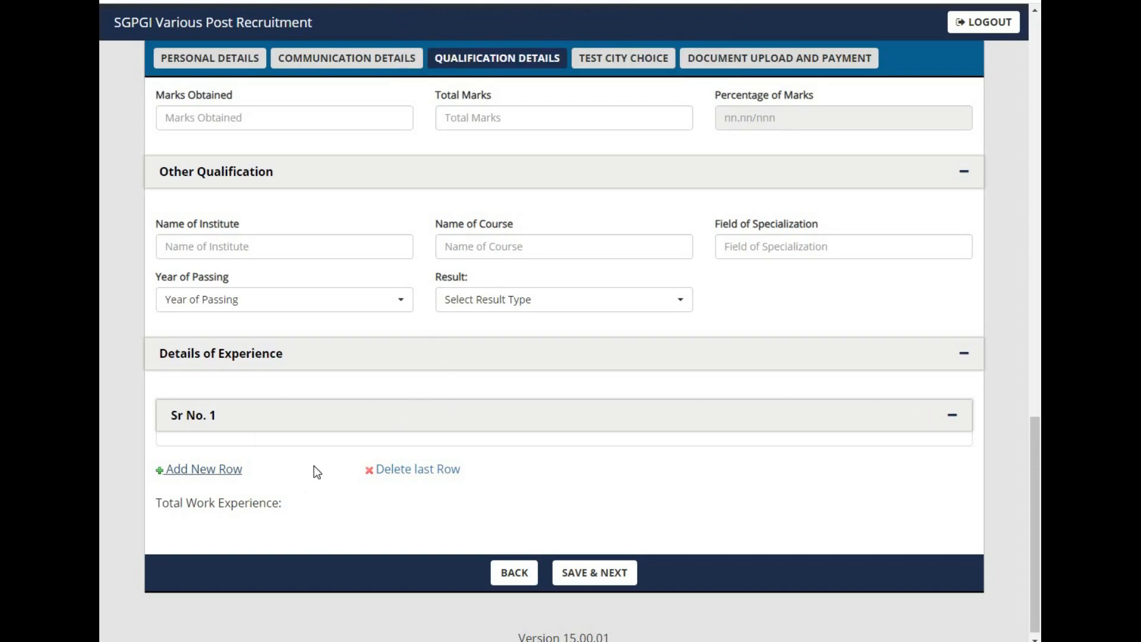
Step: Expand the first experience row and enter COMPANY NAME as the employer's name and POST as the post held
{"action": "left_click", "coordinate": [951, 417]}
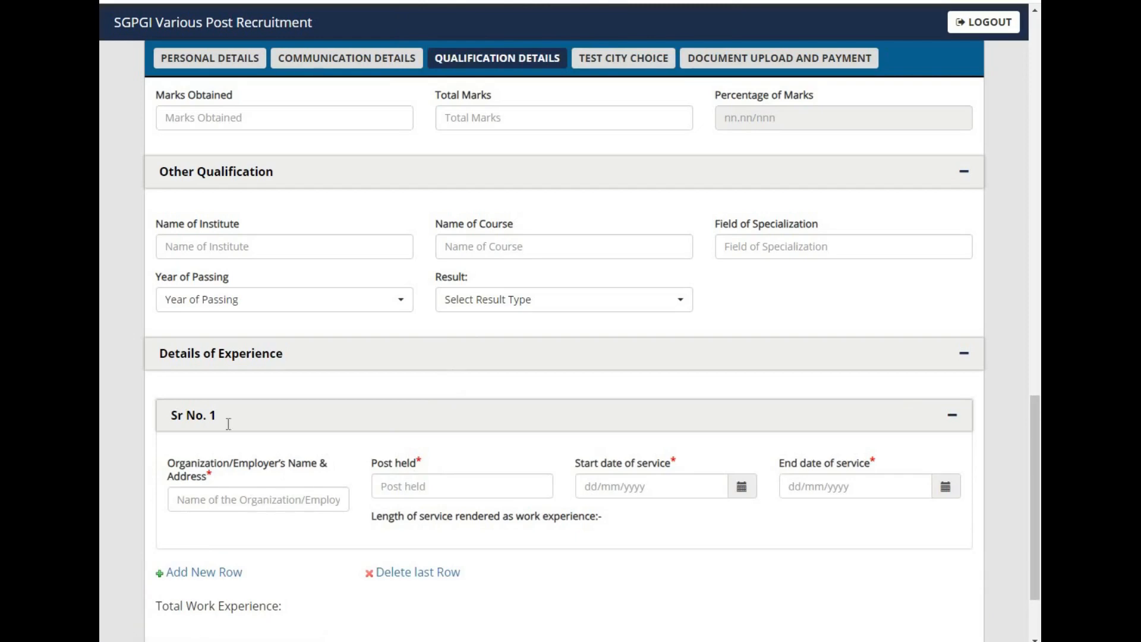
{"action": "scroll", "coordinate": [227, 423], "scroll_direction": "down", "scroll_amount": 2}
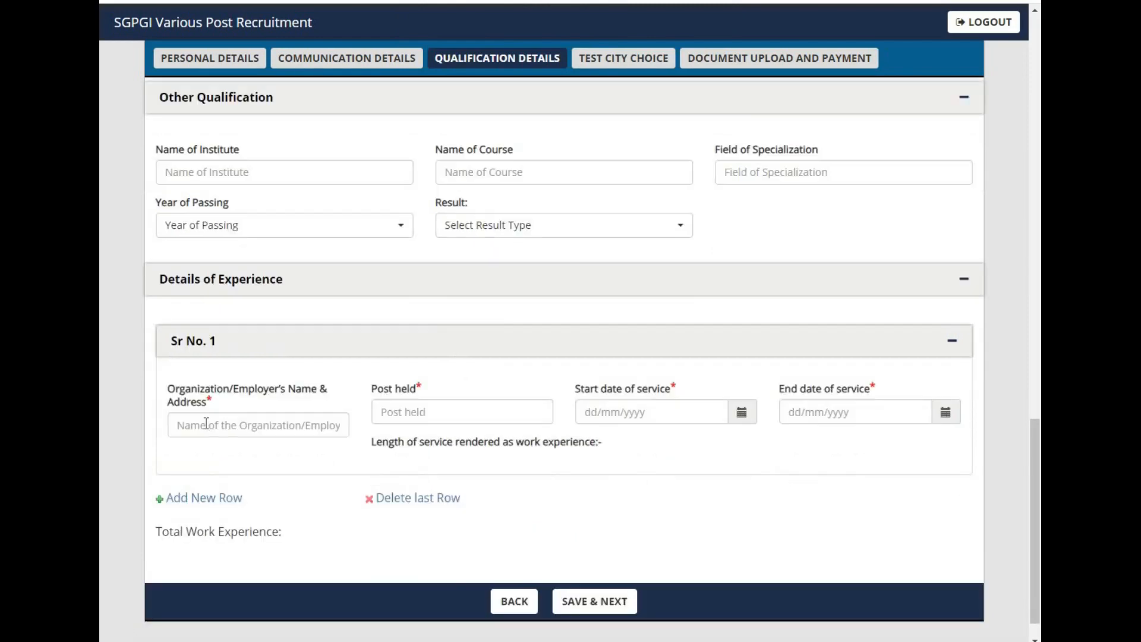
{"action": "left_click", "coordinate": [219, 425]}
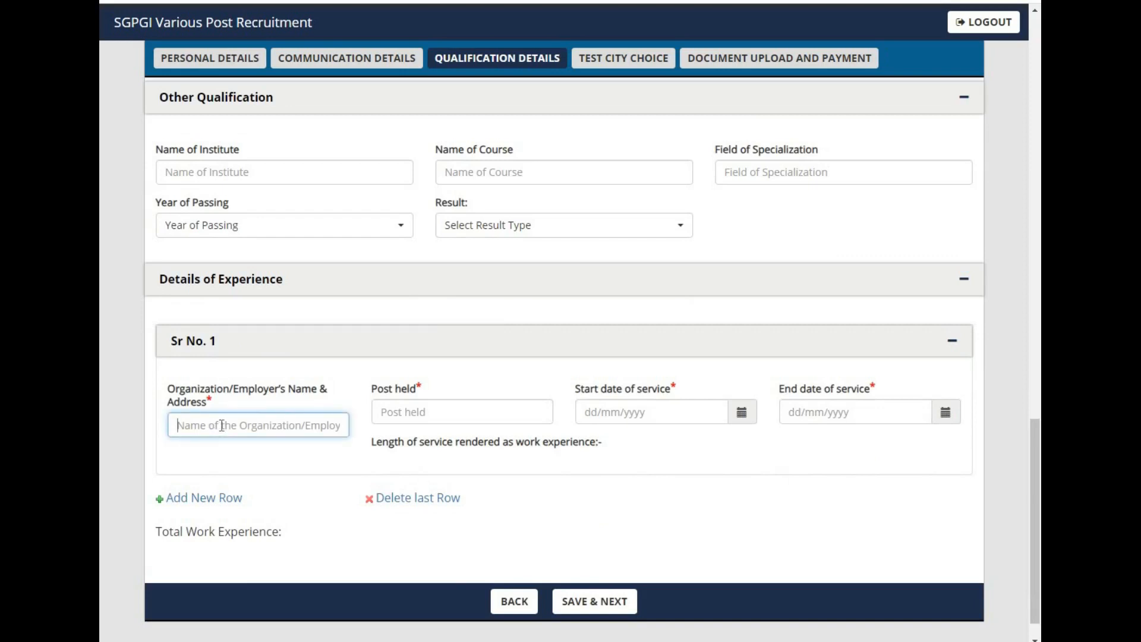
{"action": "type", "text": "Compan"}
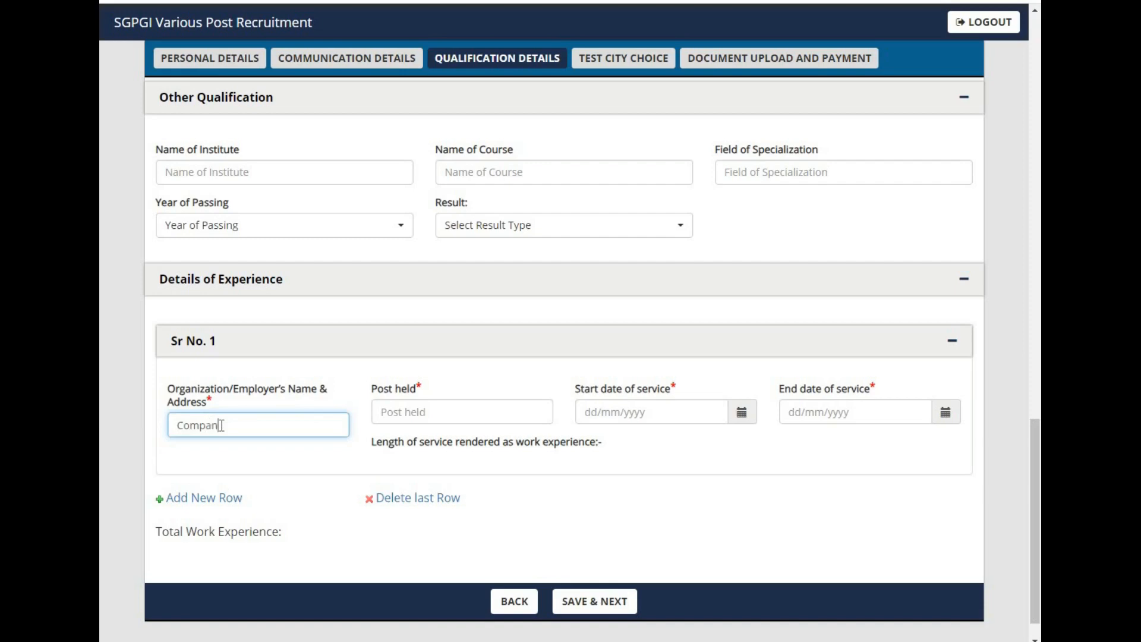
{"action": "type", "text": "y Name"}
{"action": "key", "text": "Tab"}
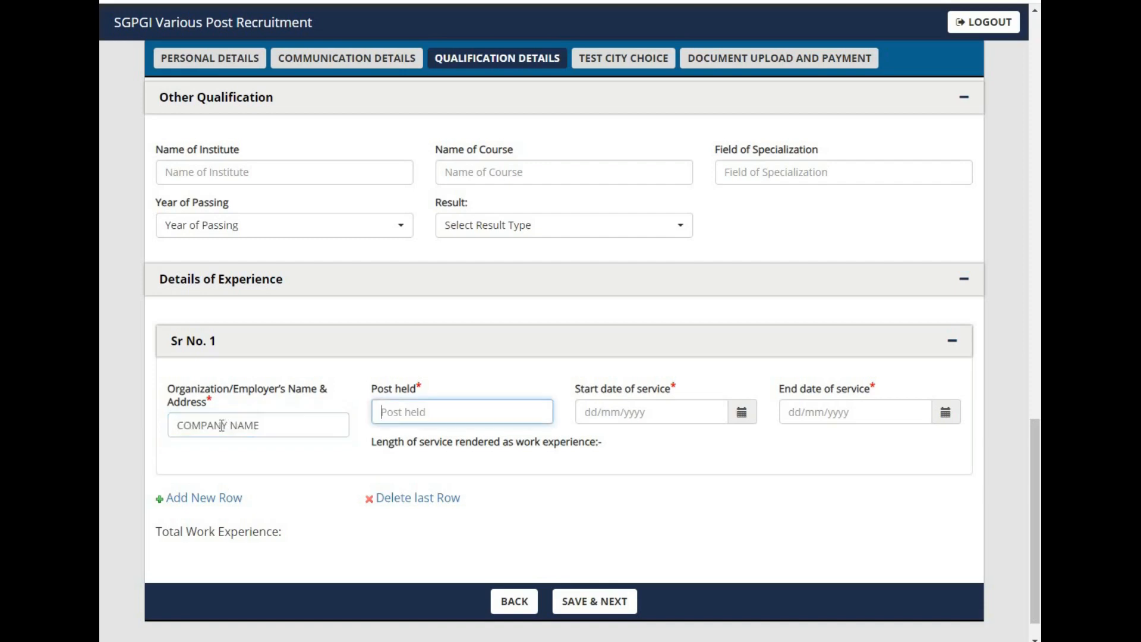
{"action": "type", "text": "POST"}
{"action": "key", "text": "Tab"}
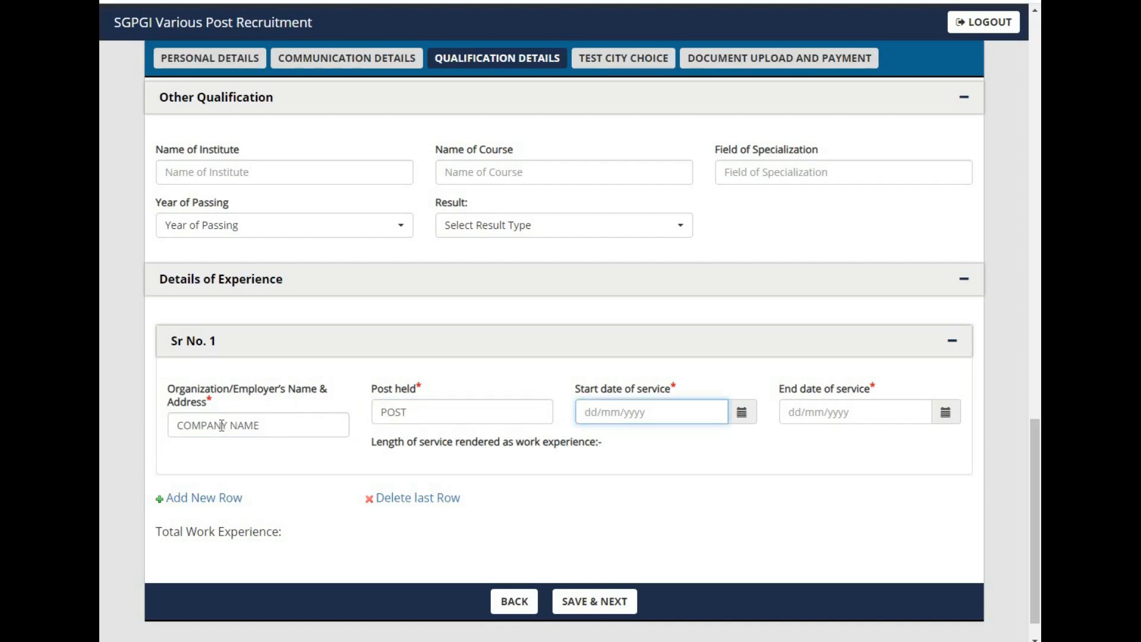
Step: Set the start date of service to 01/01/2021 using the date picker
{"action": "left_click", "coordinate": [740, 419]}
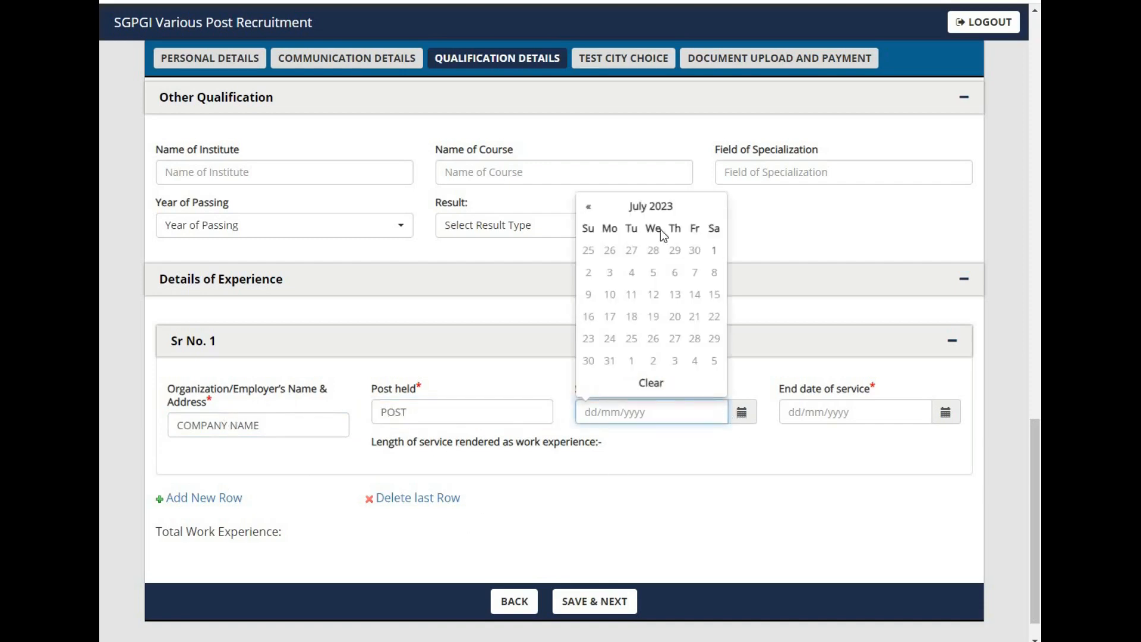
{"action": "left_click", "coordinate": [648, 227]}
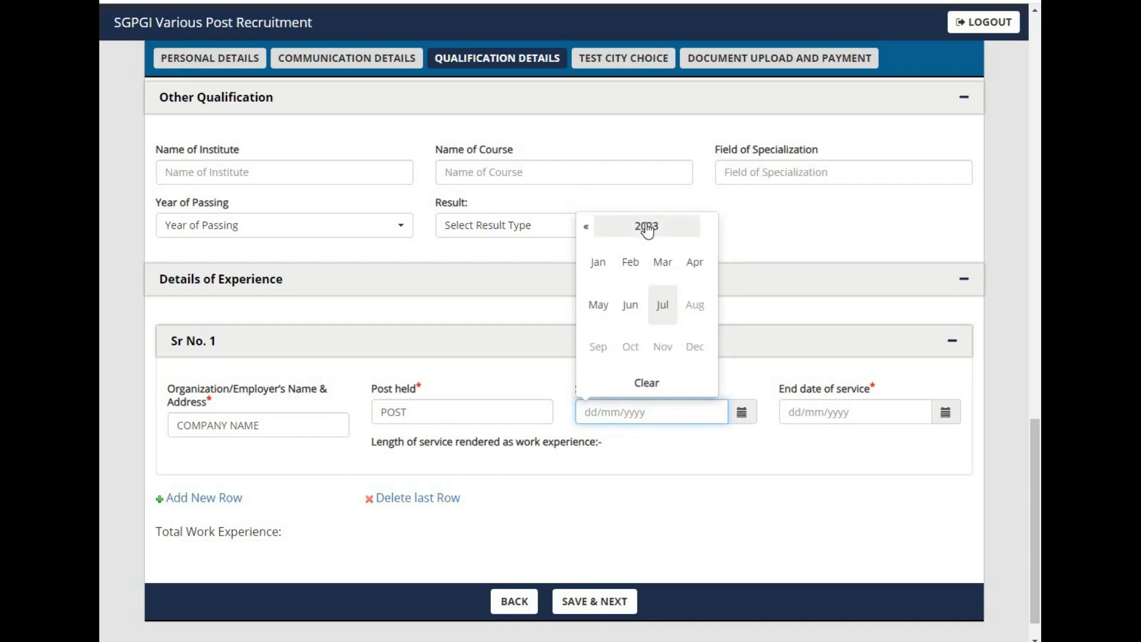
{"action": "left_click", "coordinate": [648, 227]}
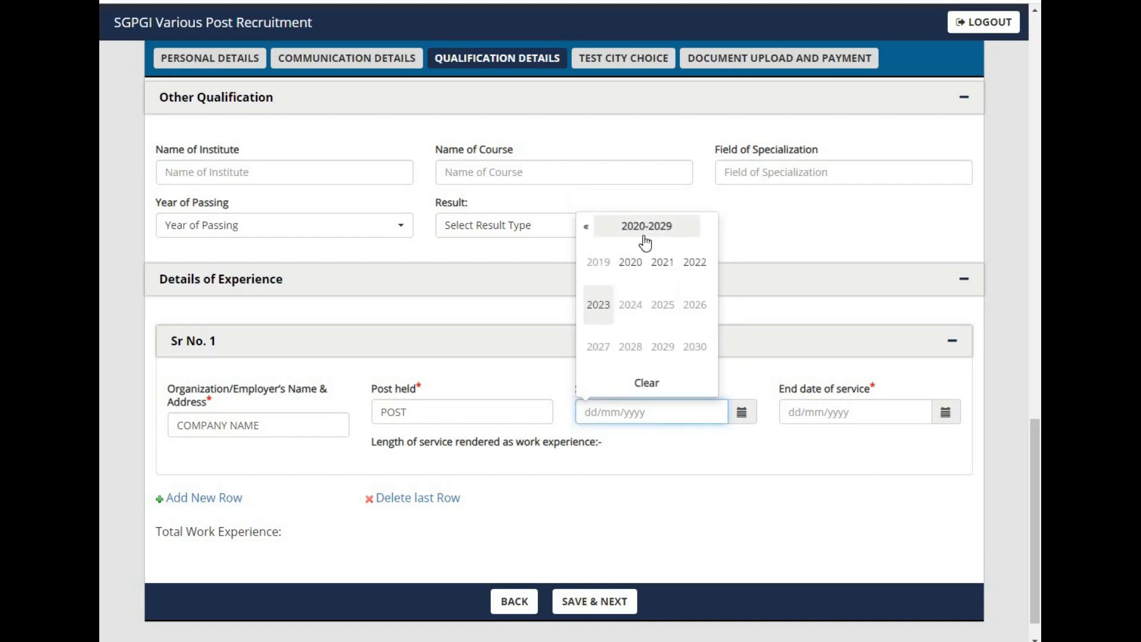
{"action": "left_click", "coordinate": [664, 266]}
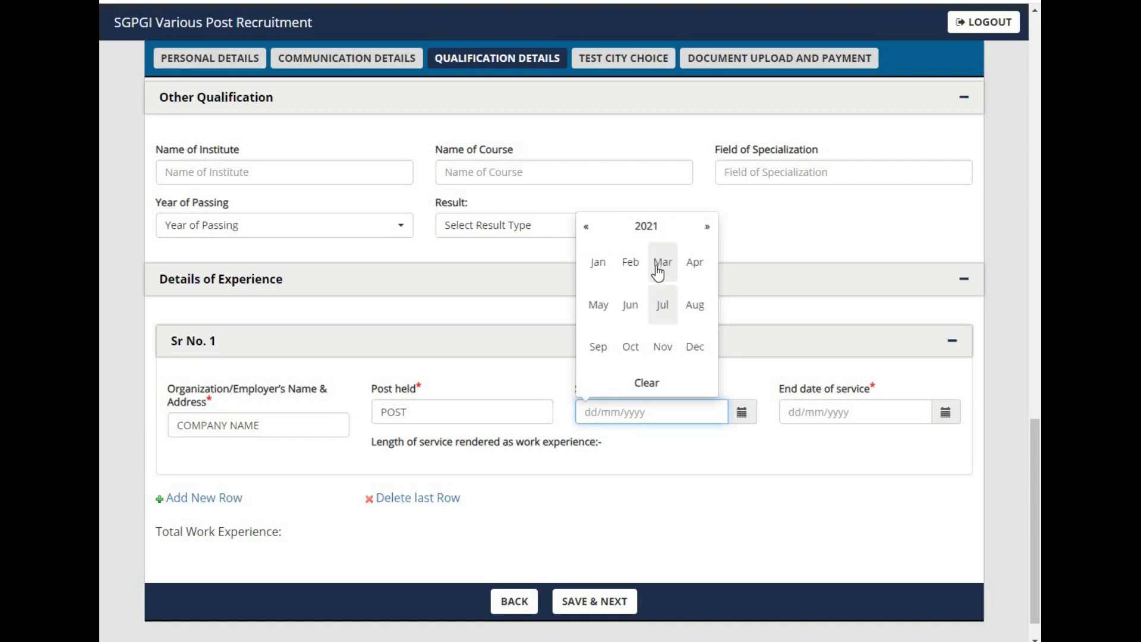
{"action": "left_click", "coordinate": [608, 271]}
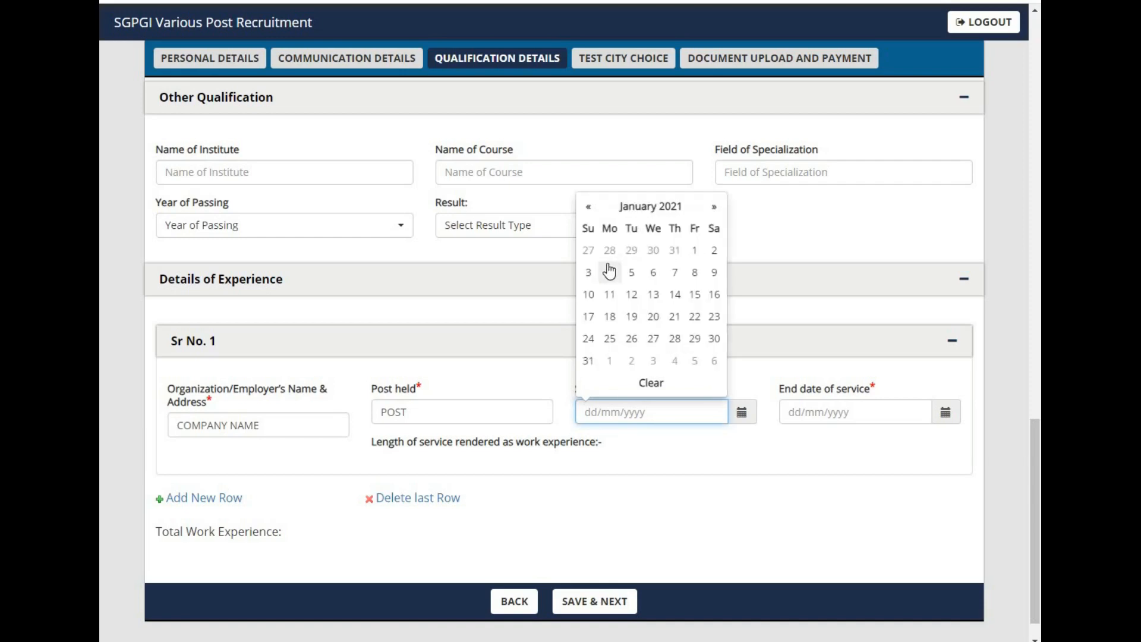
{"action": "left_click", "coordinate": [694, 250]}
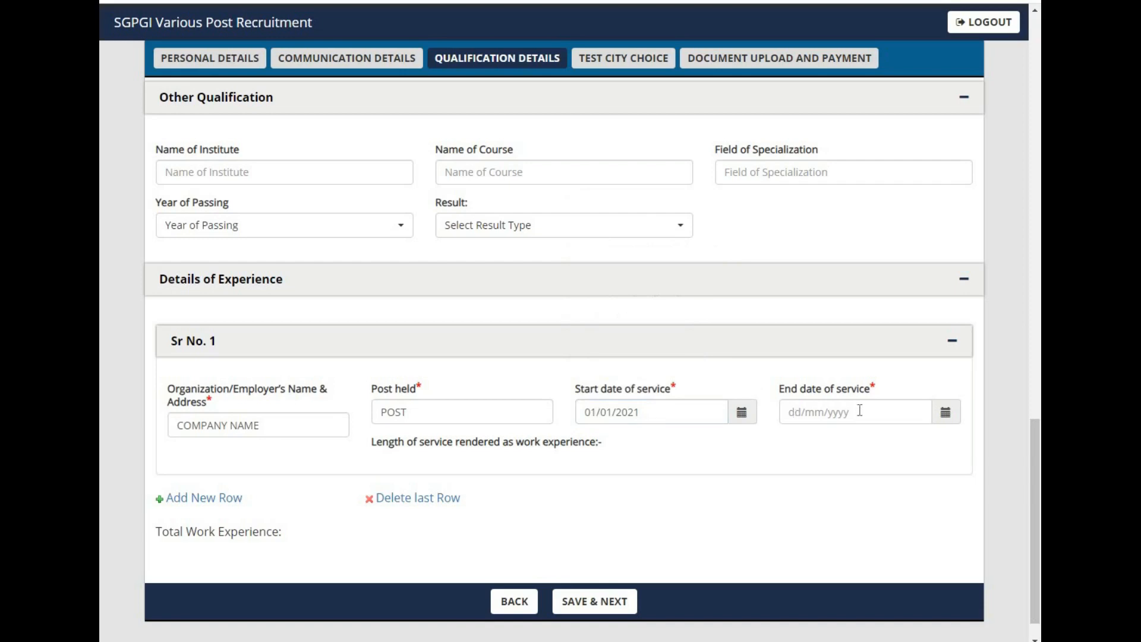
Step: Set the end date of service to 02/01/2023 and save the qualification details page
{"action": "left_click", "coordinate": [947, 416]}
{"action": "left_click", "coordinate": [855, 208]}
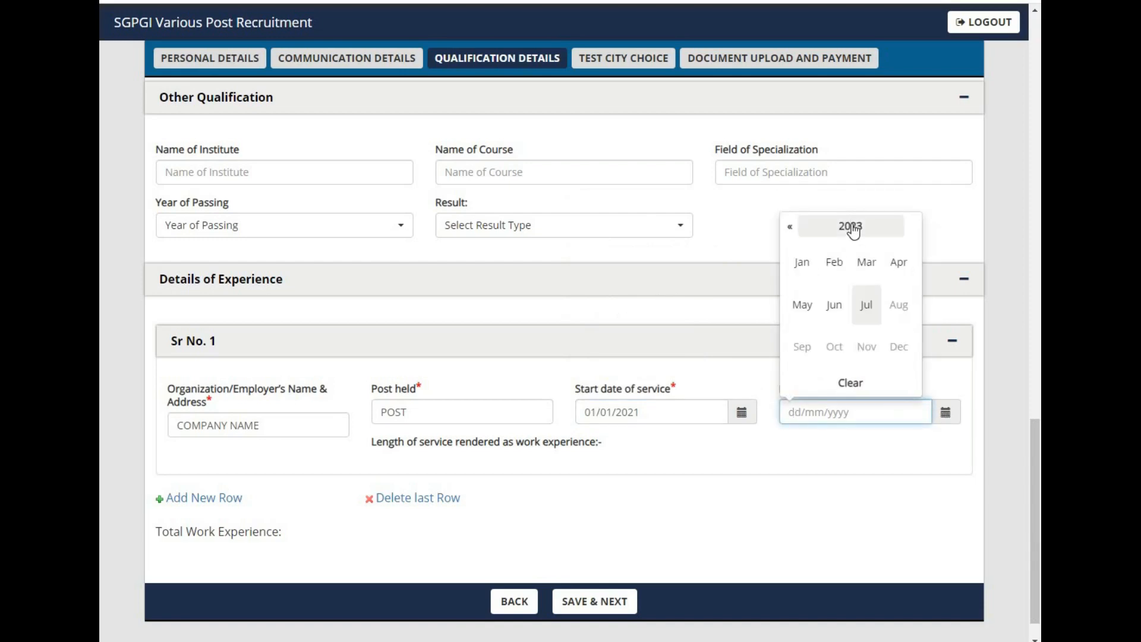
{"action": "left_click", "coordinate": [850, 228]}
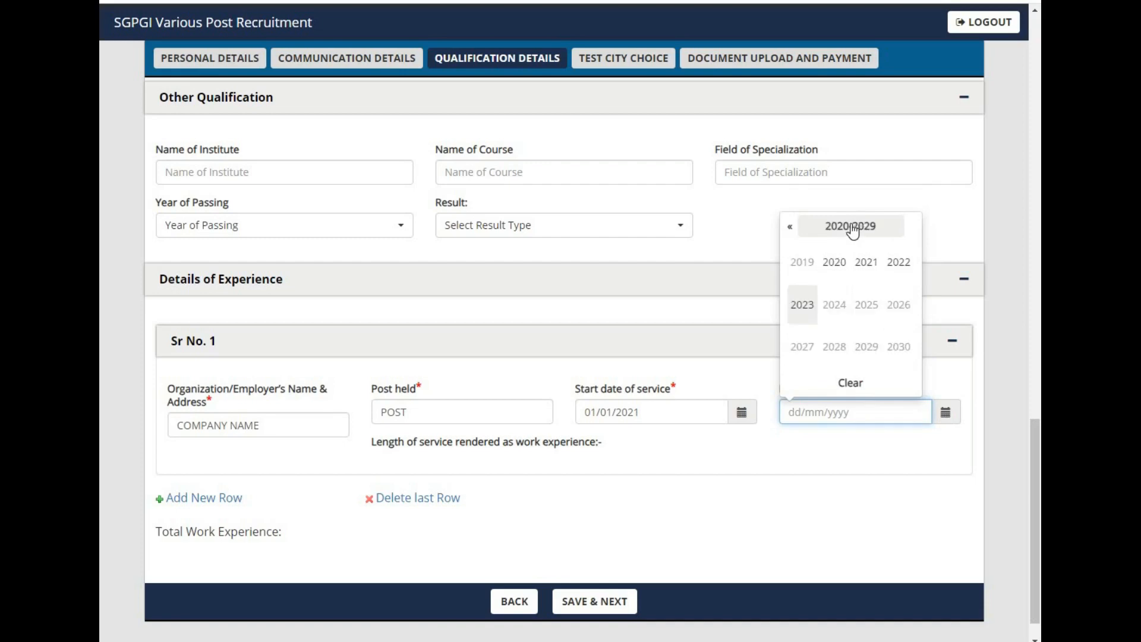
{"action": "left_click", "coordinate": [806, 308]}
{"action": "left_click", "coordinate": [806, 269]}
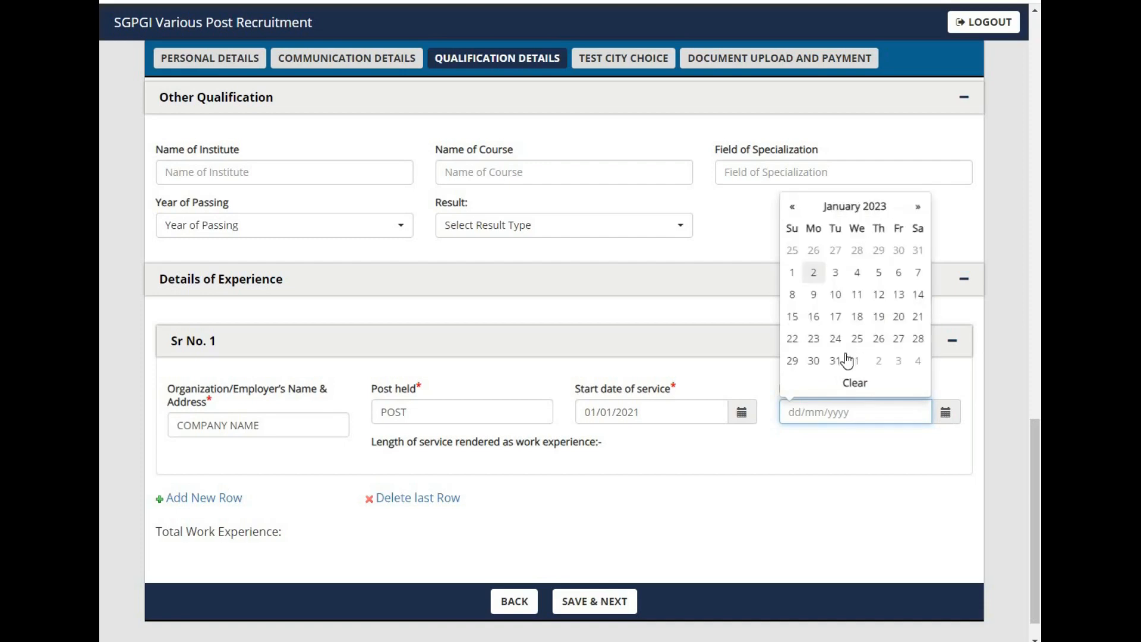
{"action": "left_click", "coordinate": [814, 273]}
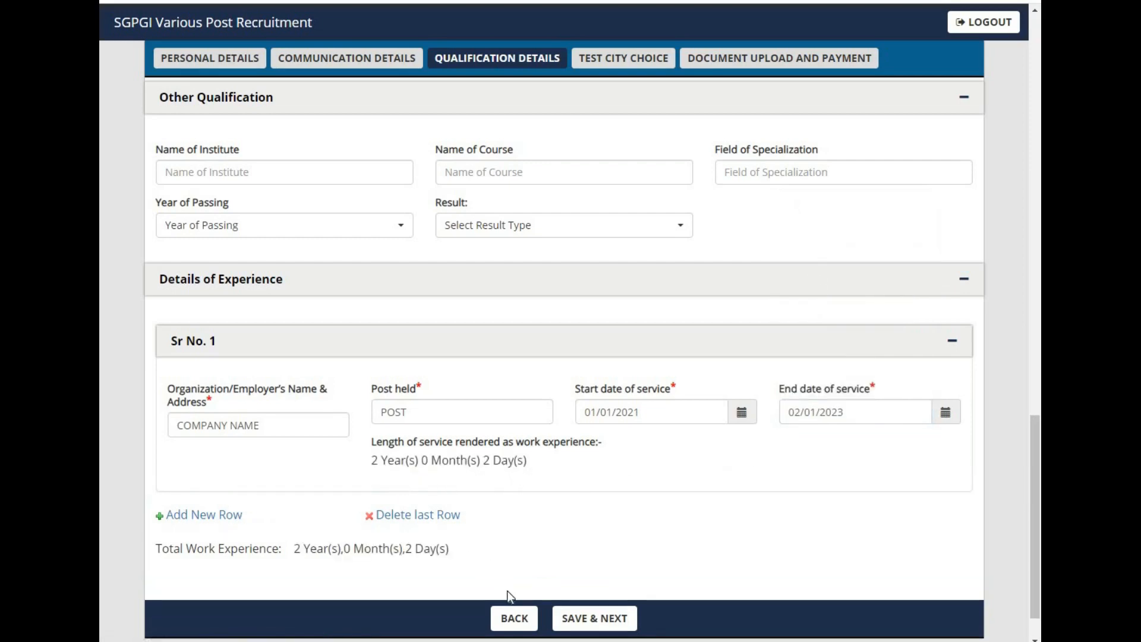
{"action": "left_click", "coordinate": [596, 619]}
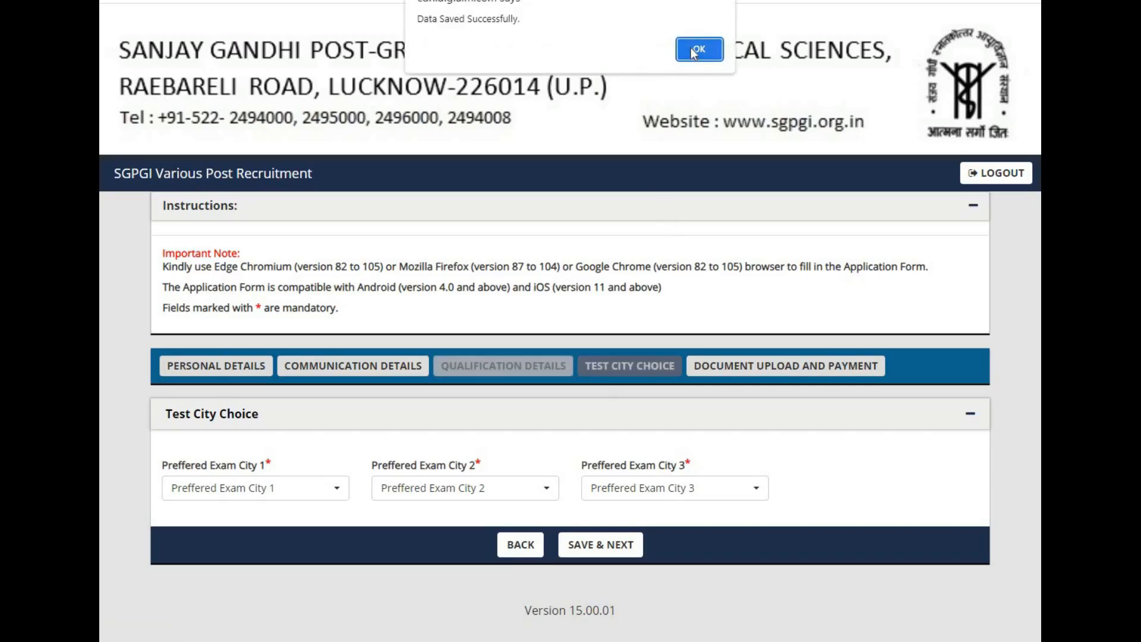
{"action": "left_click", "coordinate": [694, 50]}
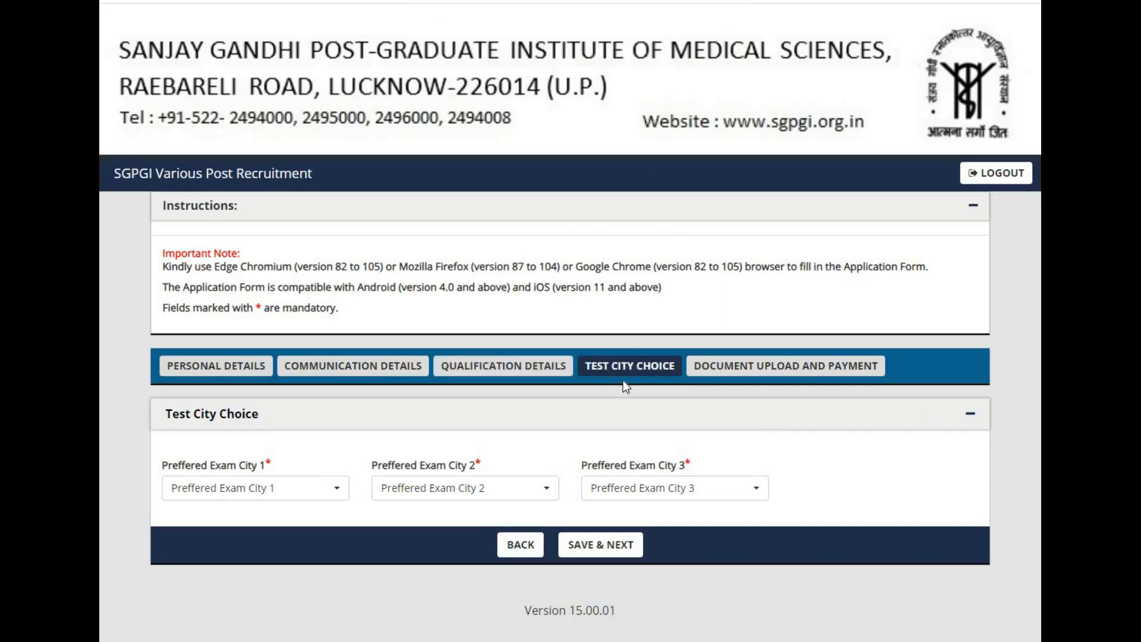
Step: Choose Lucknow, Agra and Prayagraj as preferred exam cities 1, 2 and 3, then save the test city choice
{"action": "left_click", "coordinate": [280, 498]}
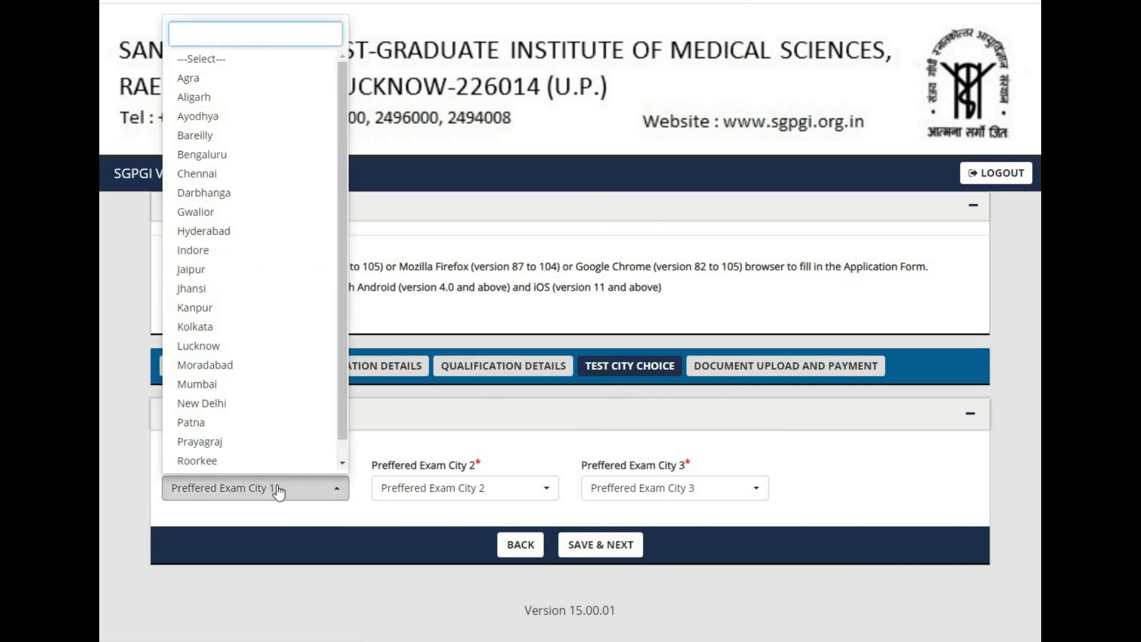
{"action": "left_click", "coordinate": [217, 351]}
{"action": "left_click", "coordinate": [479, 491]}
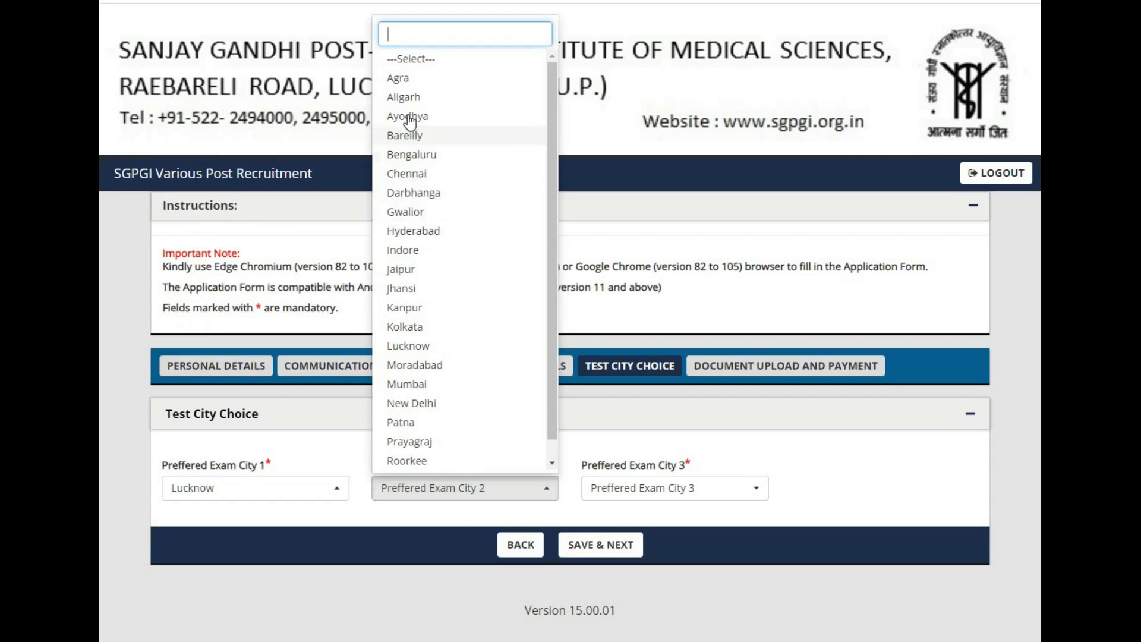
{"action": "left_click", "coordinate": [399, 78]}
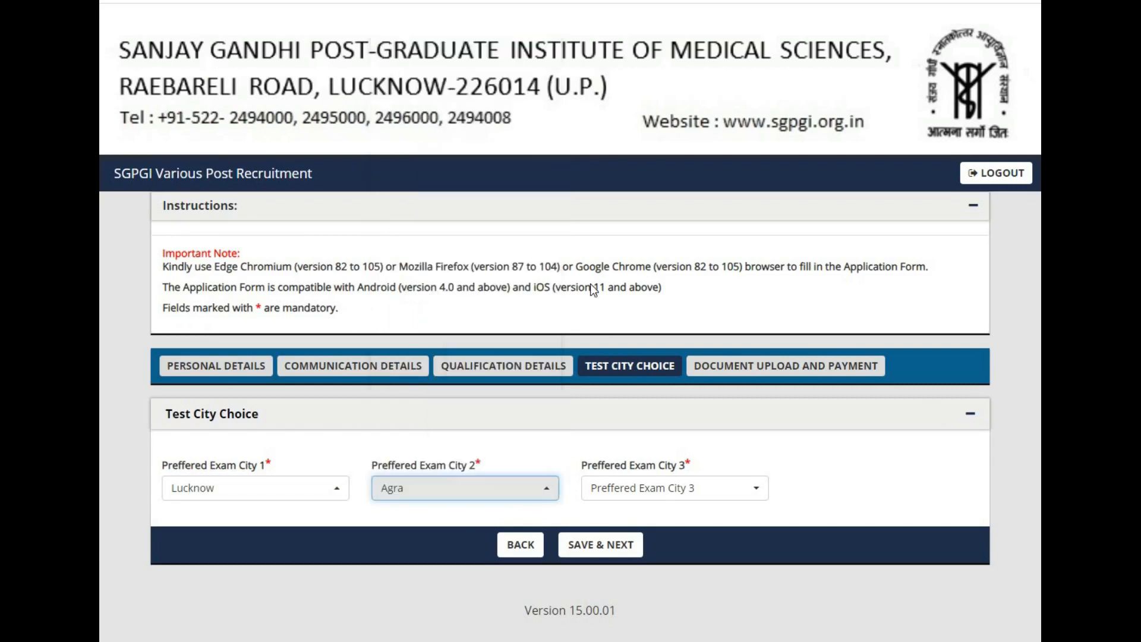
{"action": "left_click", "coordinate": [656, 479]}
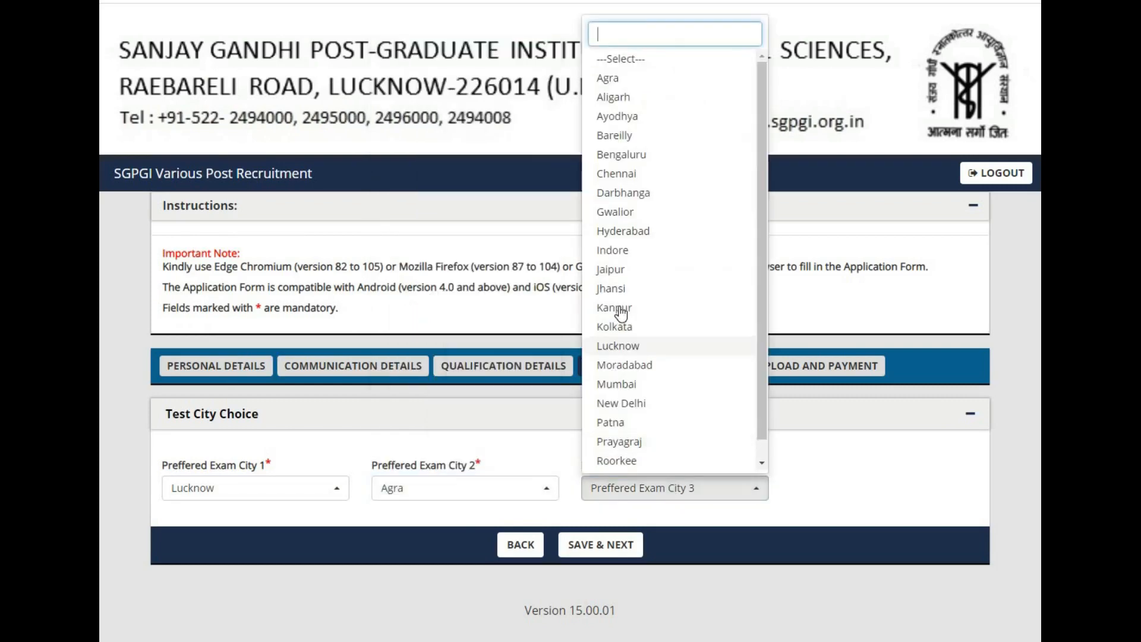
{"action": "left_click", "coordinate": [619, 443]}
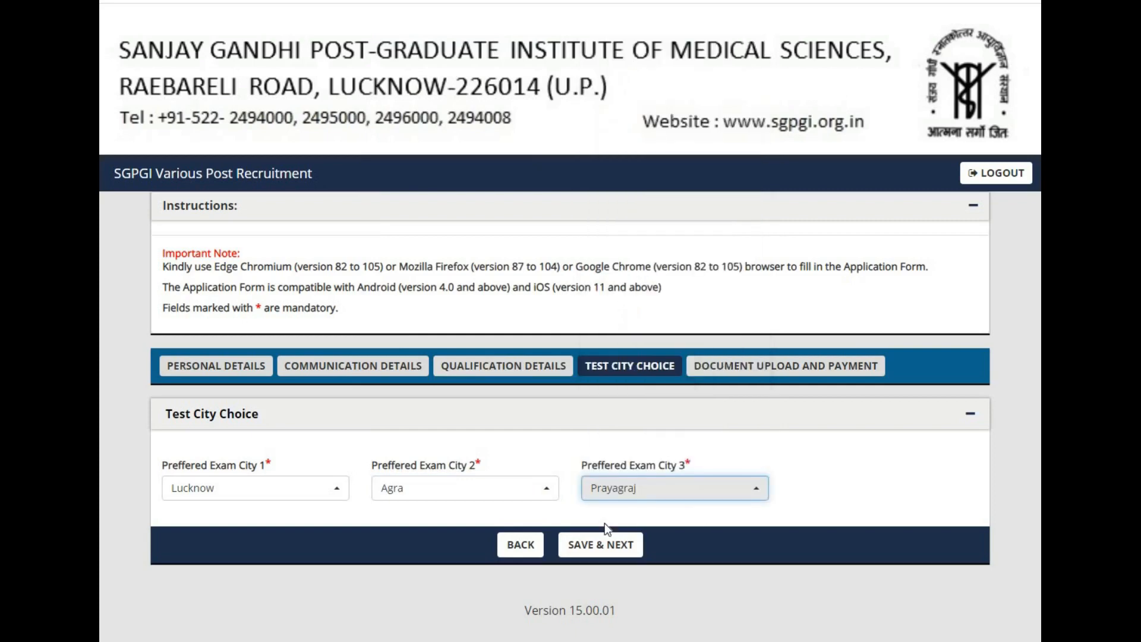
{"action": "left_click", "coordinate": [597, 554]}
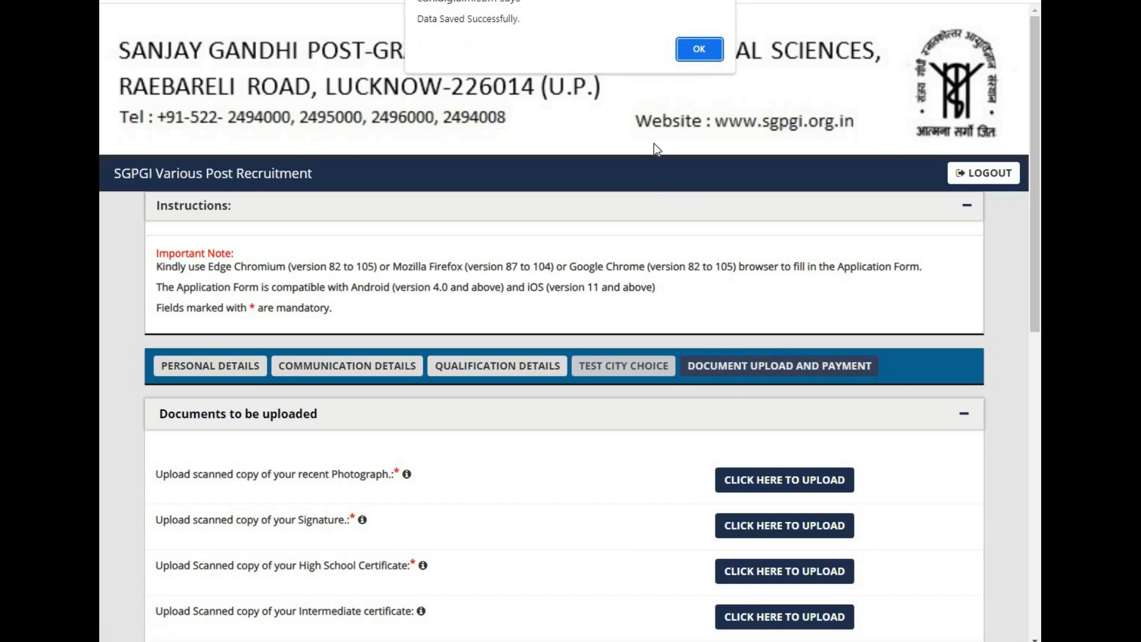
{"action": "left_click", "coordinate": [699, 50]}
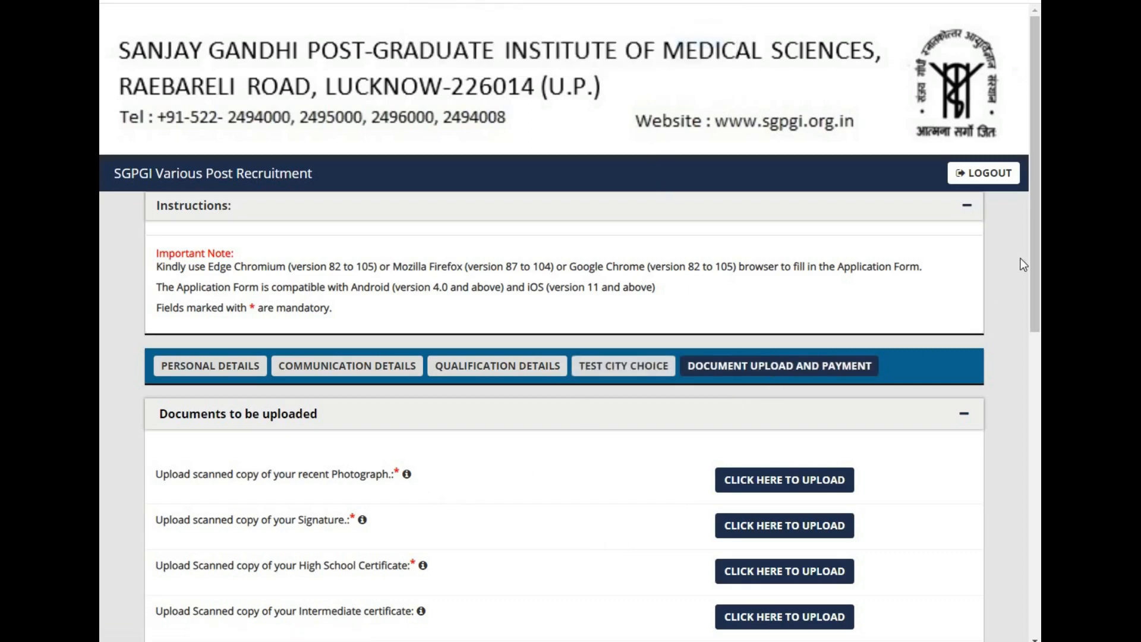
Step: Open the uploaded recent photograph in the documents section to view it
{"action": "left_click_drag", "start_coordinate": [1031, 267], "coordinate": [1034, 381]}
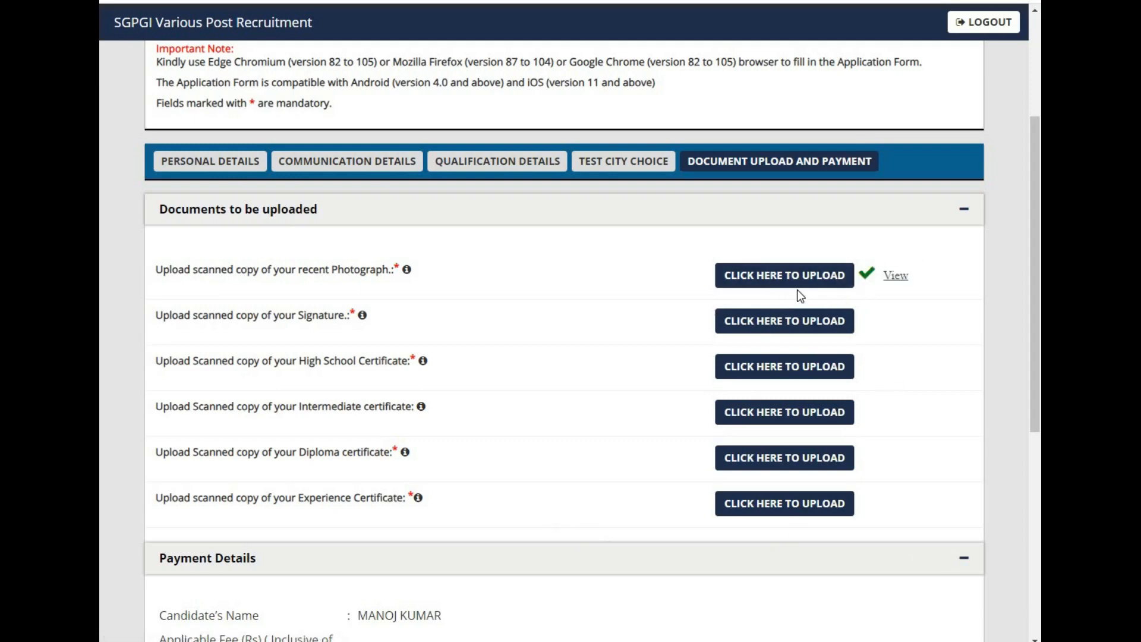
{"action": "left_click", "coordinate": [893, 278]}
{"action": "left_click", "coordinate": [850, 159]}
{"action": "left_click", "coordinate": [775, 328]}
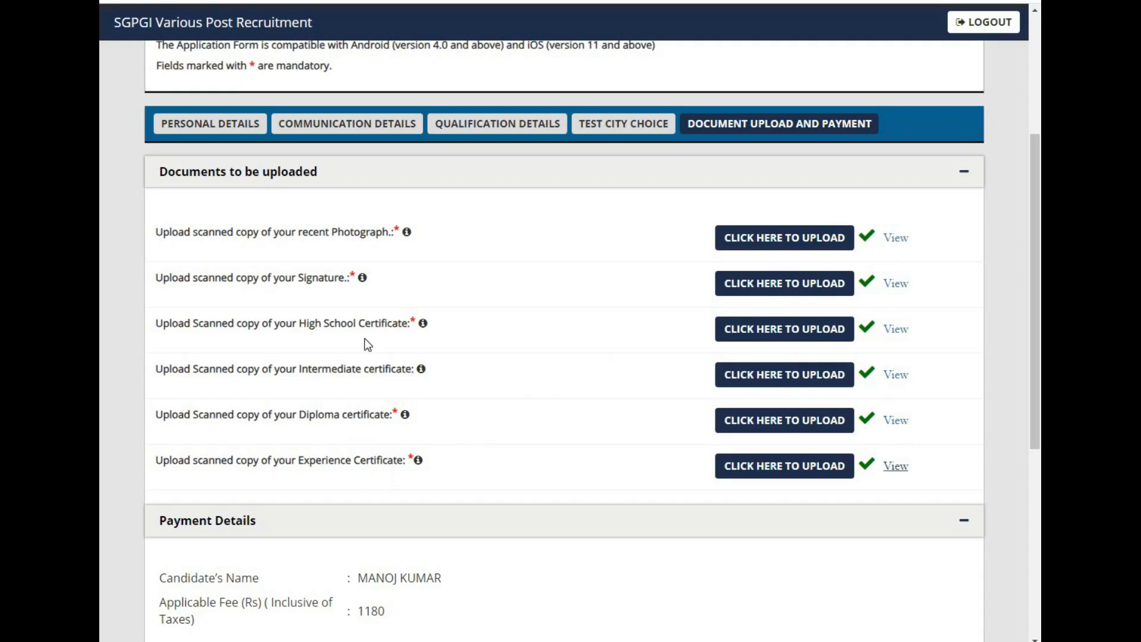
Step: Accept the undertaking declaration and try to submit the application form
{"action": "scroll", "coordinate": [677, 451], "scroll_direction": "down", "scroll_amount": 6}
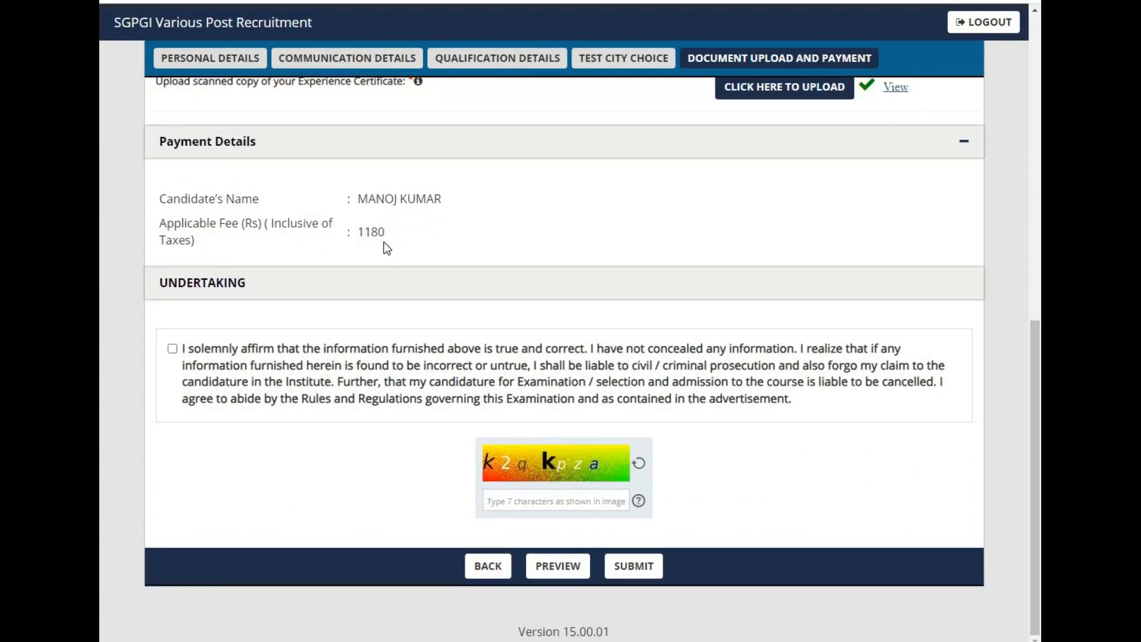
{"action": "left_click", "coordinate": [172, 349]}
{"action": "left_click", "coordinate": [538, 502]}
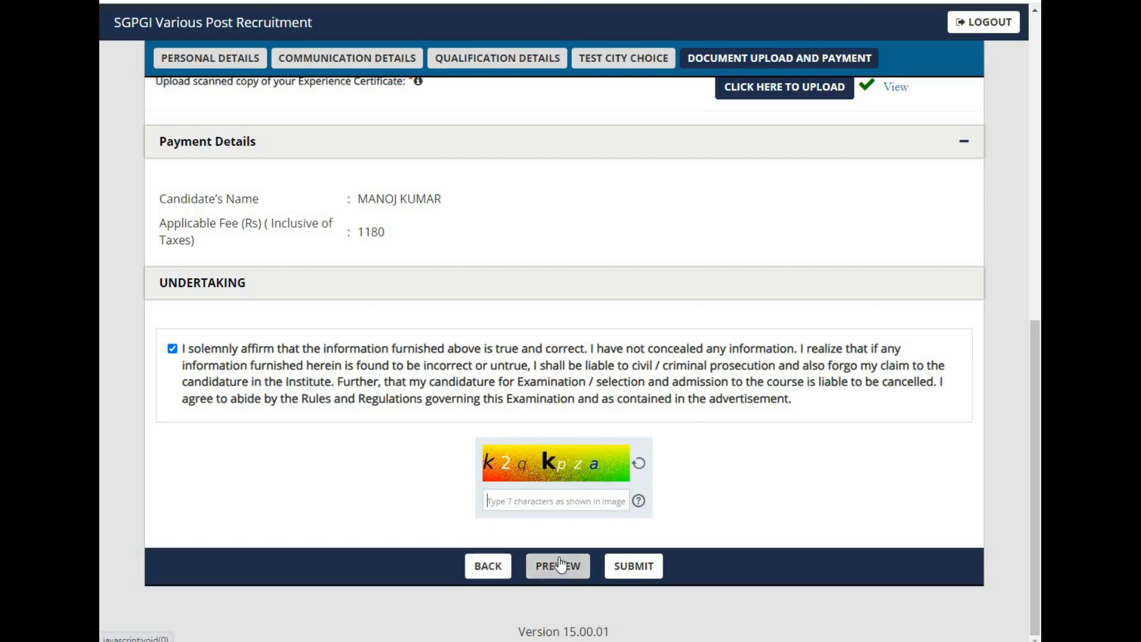
{"action": "left_click", "coordinate": [631, 568]}
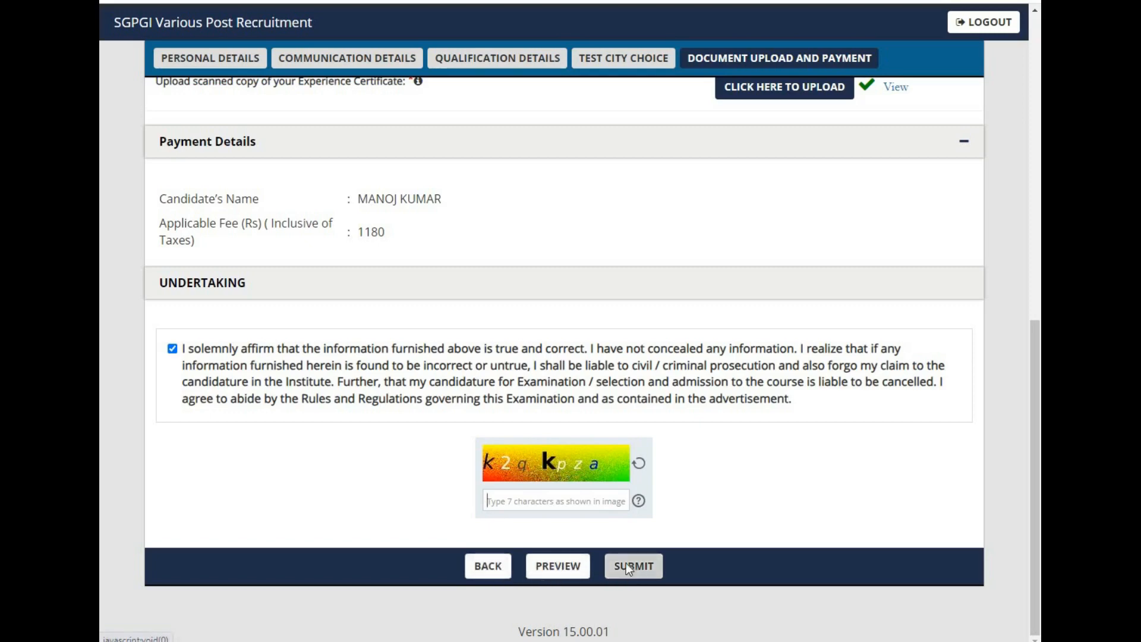